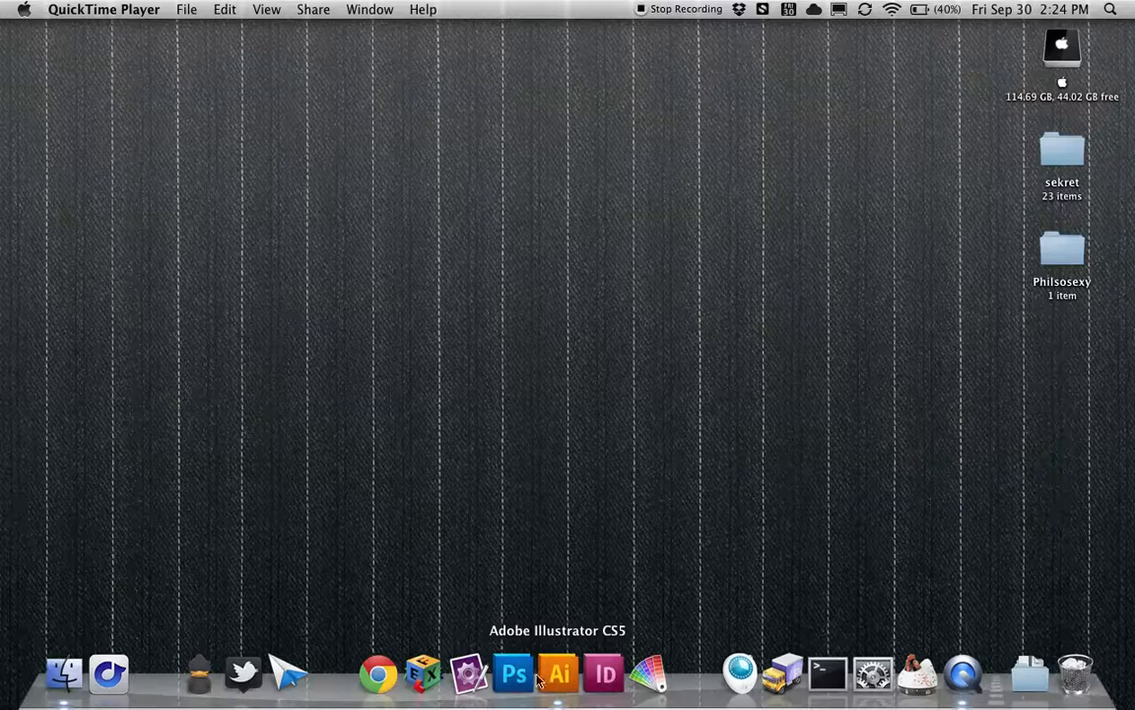
Switch to Adobe Illustrator's open document containing the large green shape.
{"action": "left_click", "coordinate": [528, 349]}
{"action": "left_click", "coordinate": [826, 481]}
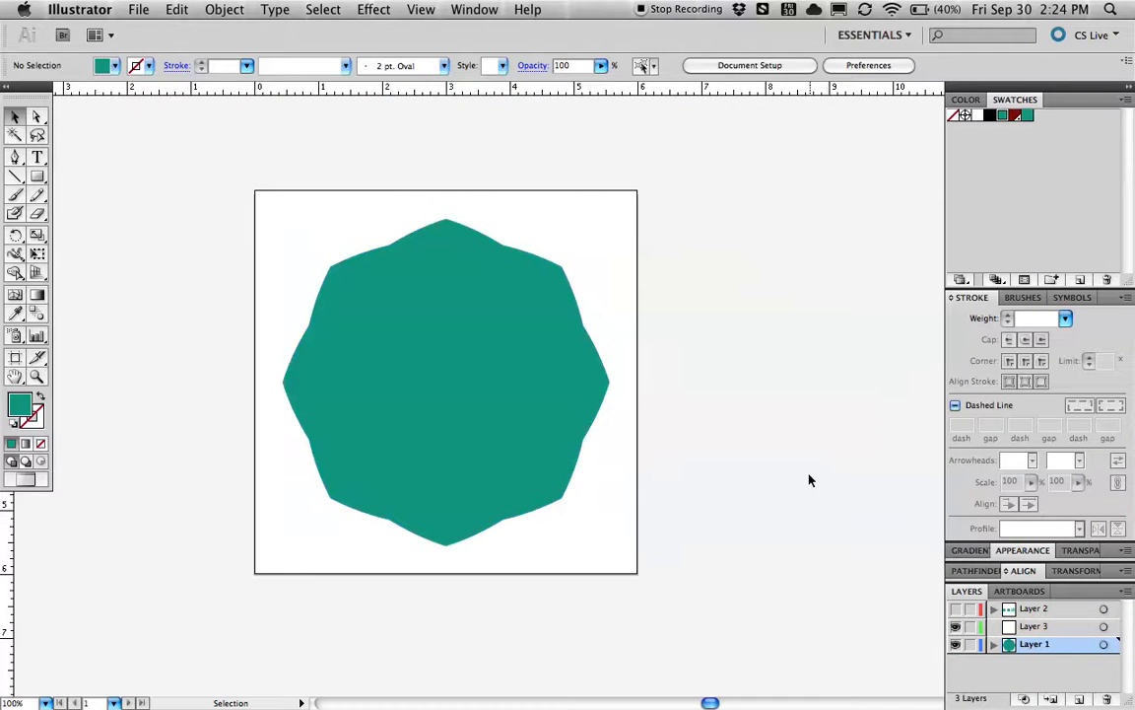
{"action": "left_click", "coordinate": [505, 378]}
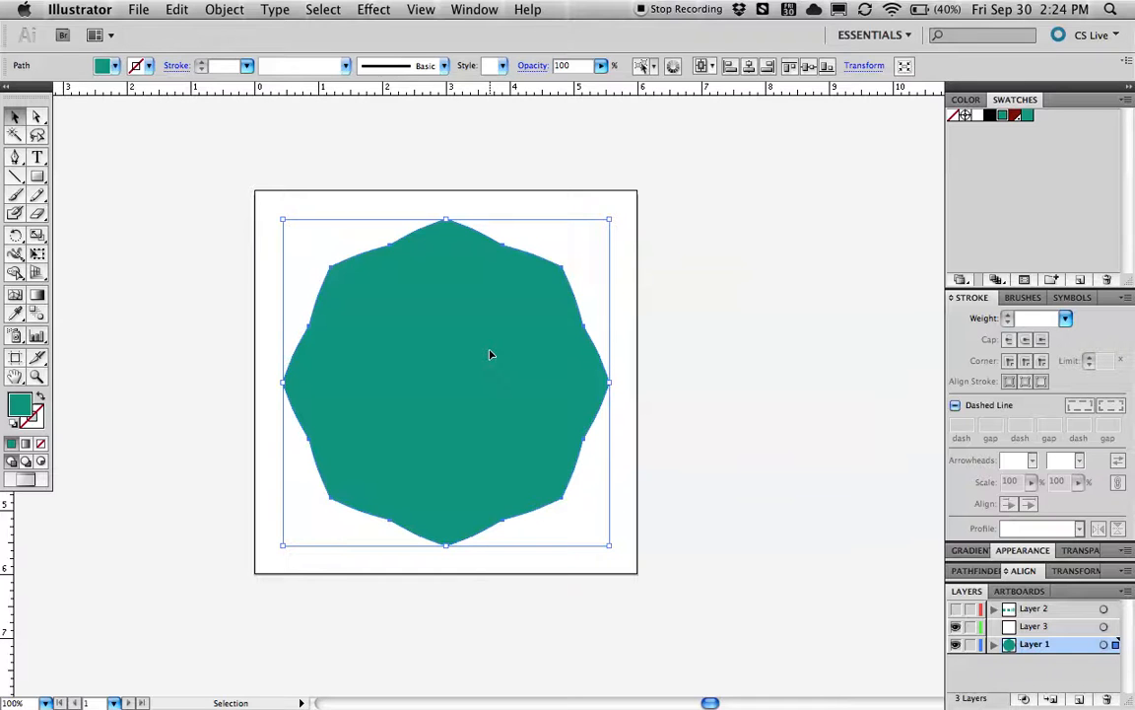
{"action": "key", "text": "space"}
{"action": "left_click_drag", "start_coordinate": [669, 417], "coordinate": [621, 412]}
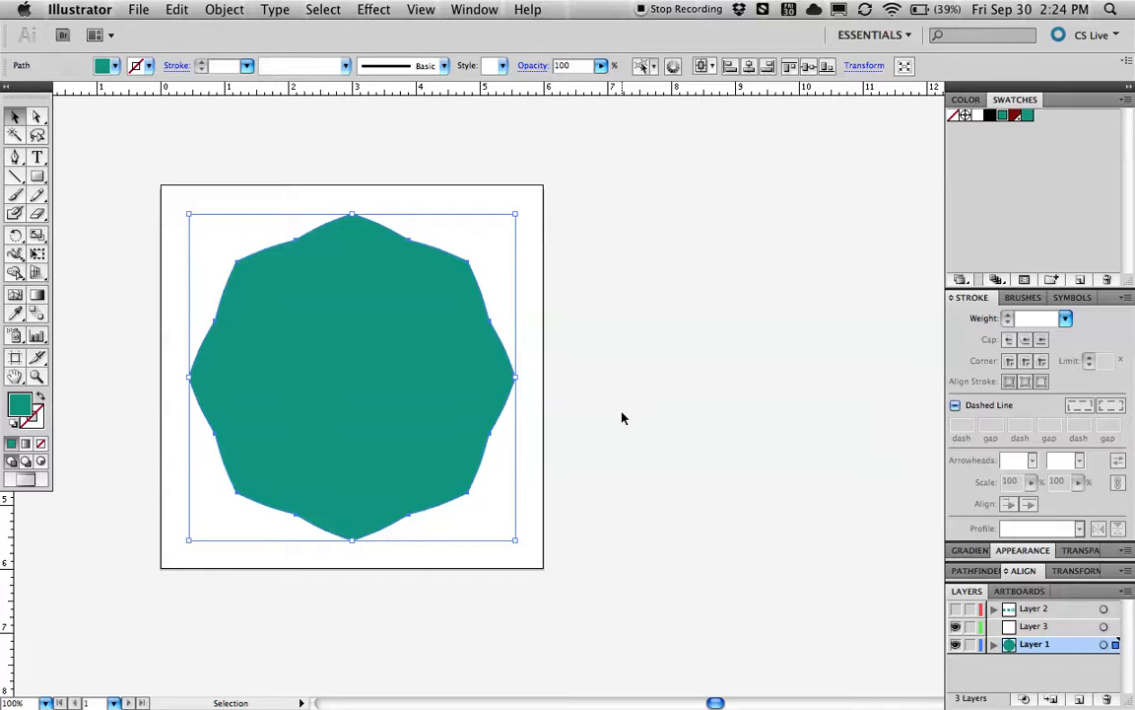
{"action": "left_click", "coordinate": [622, 418]}
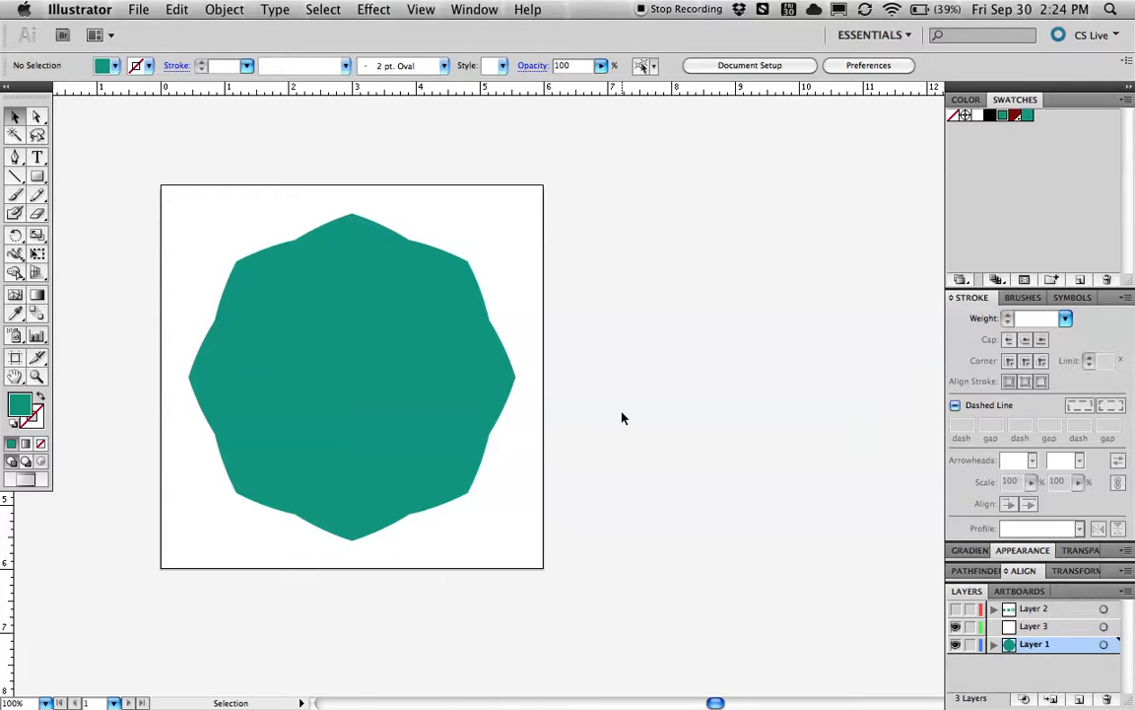
Show the document grid and check the Snap to Grid setting.
{"action": "key", "text": "super+apostrophe"}
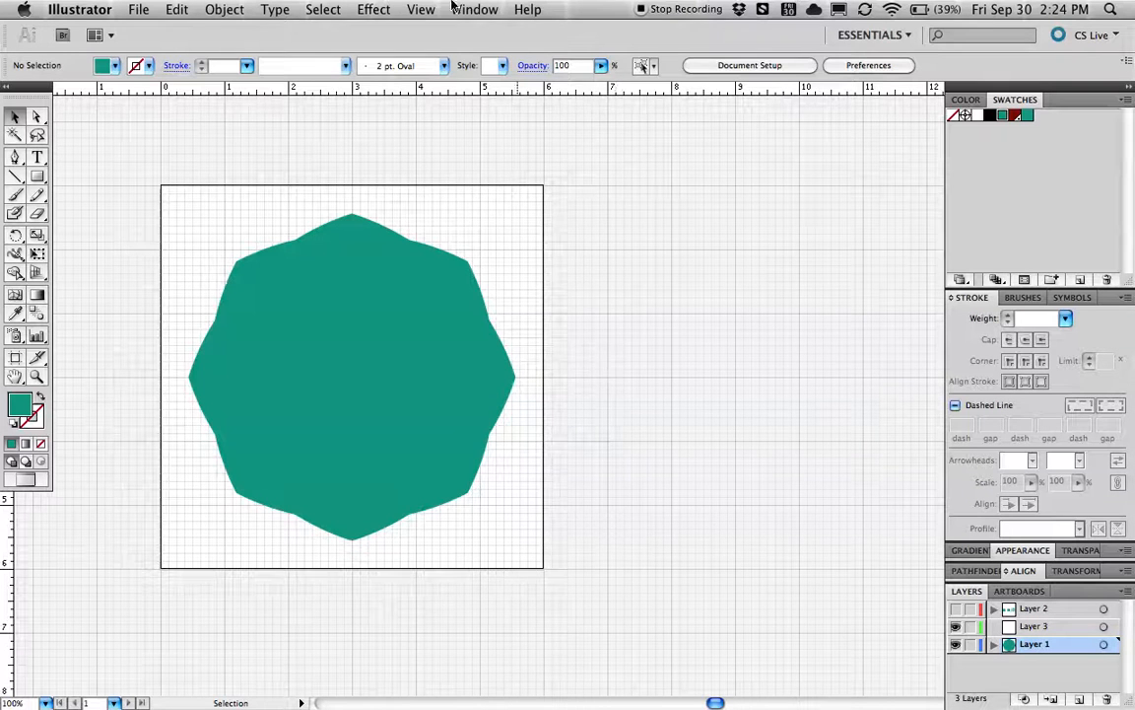
{"action": "left_click", "coordinate": [420, 9]}
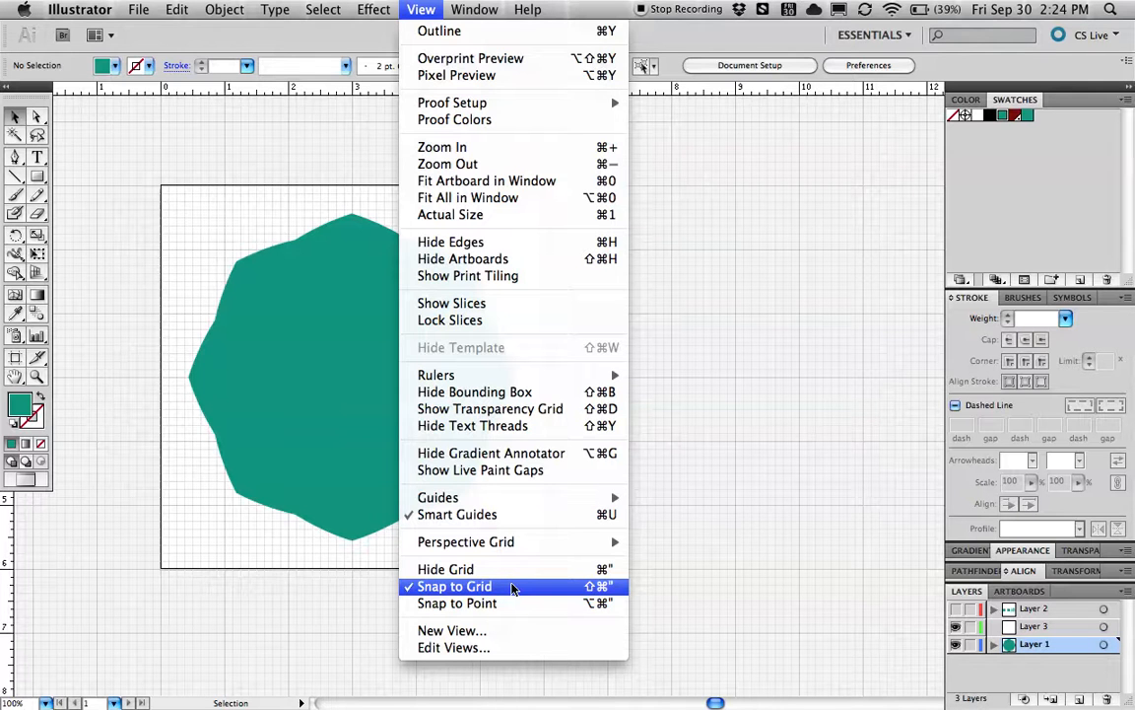
{"action": "left_click", "coordinate": [727, 532]}
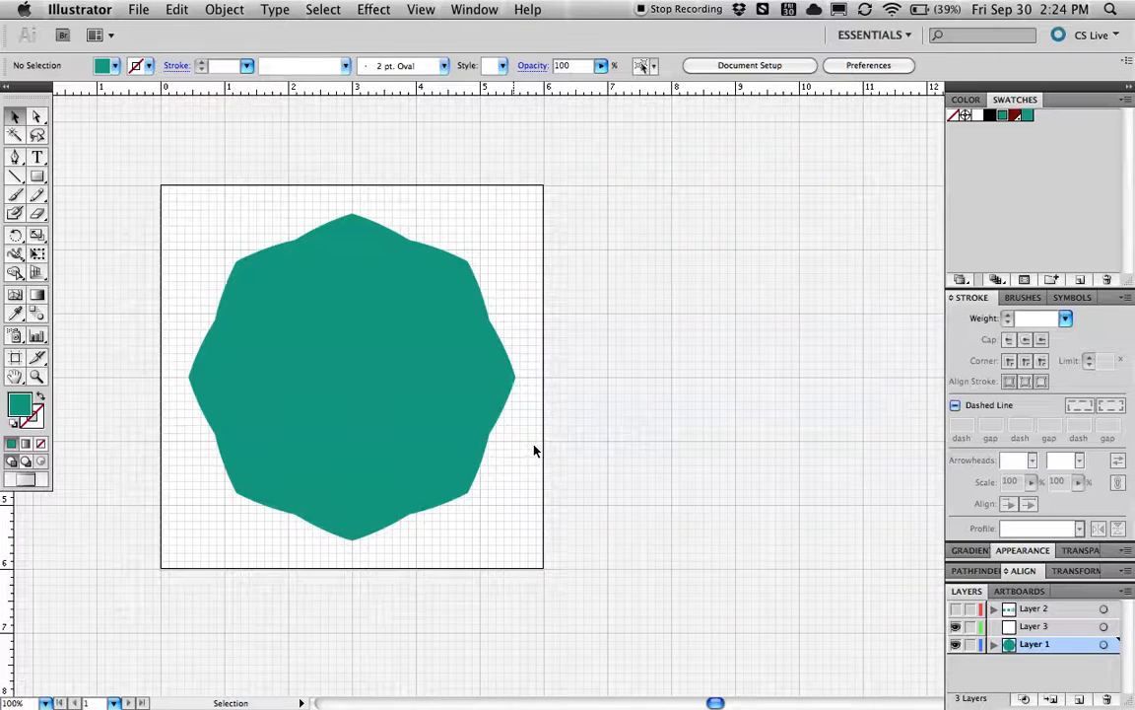
Duplicate the green shape into the empty area beside the artboard and scale the copy down to about 0.4 in wide.
{"action": "scroll", "coordinate": [497, 453], "scroll_direction": "right", "scroll_amount": 3}
{"action": "left_click_drag", "start_coordinate": [324, 421], "coordinate": [762, 451]}
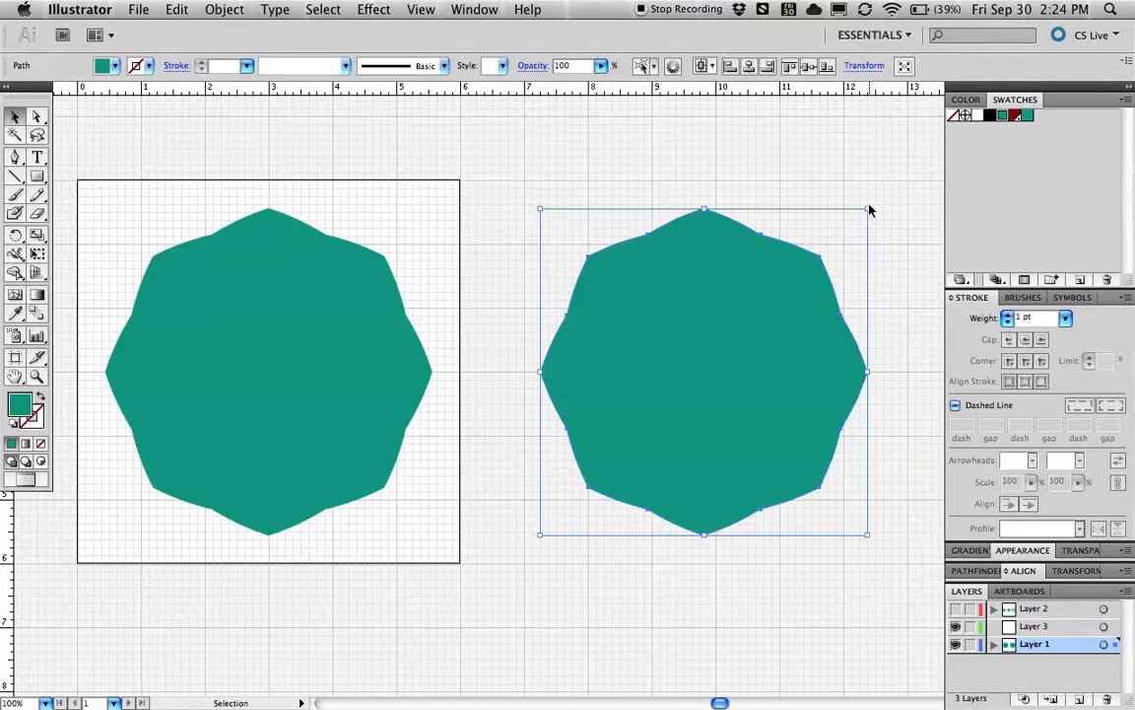
{"action": "left_click_drag", "start_coordinate": [868, 207], "coordinate": [728, 352]}
{"action": "key", "text": "super+space"}
{"action": "left_click_drag", "start_coordinate": [598, 298], "coordinate": [786, 435]}
{"action": "key", "text": "super+space"}
{"action": "left_click_drag", "start_coordinate": [563, 257], "coordinate": [544, 276]}
{"action": "left_click_drag", "start_coordinate": [528, 322], "coordinate": [497, 313]}
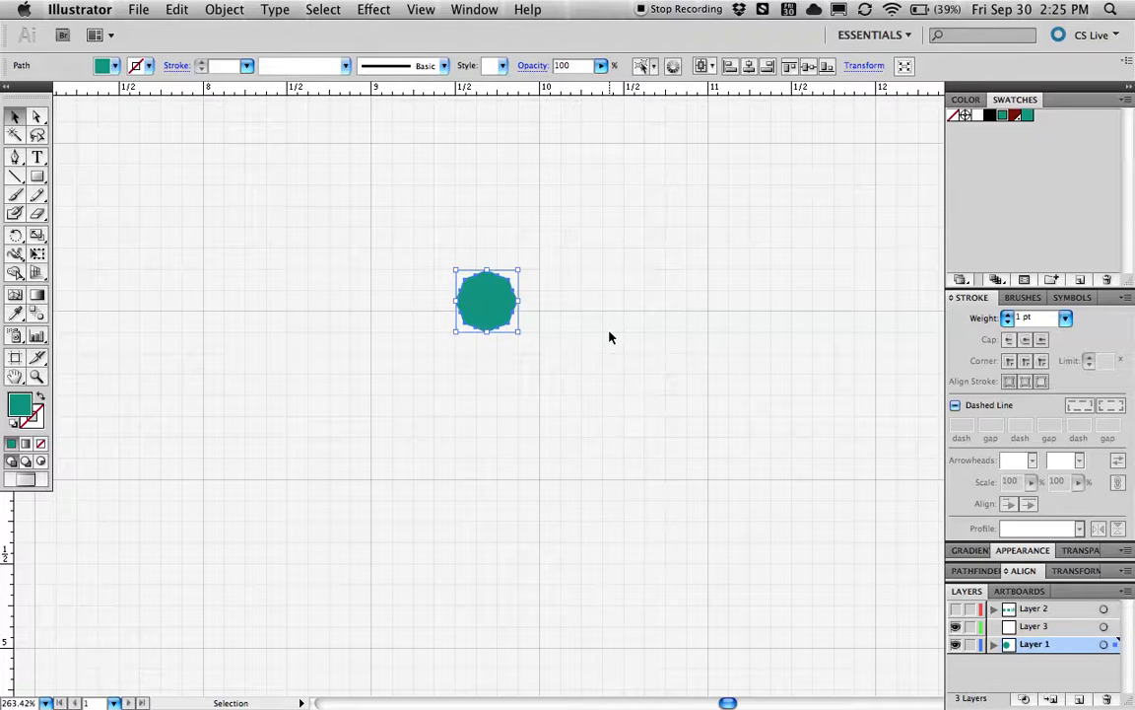
{"action": "key", "text": "super+minus"}
{"action": "key", "text": "super+minus"}
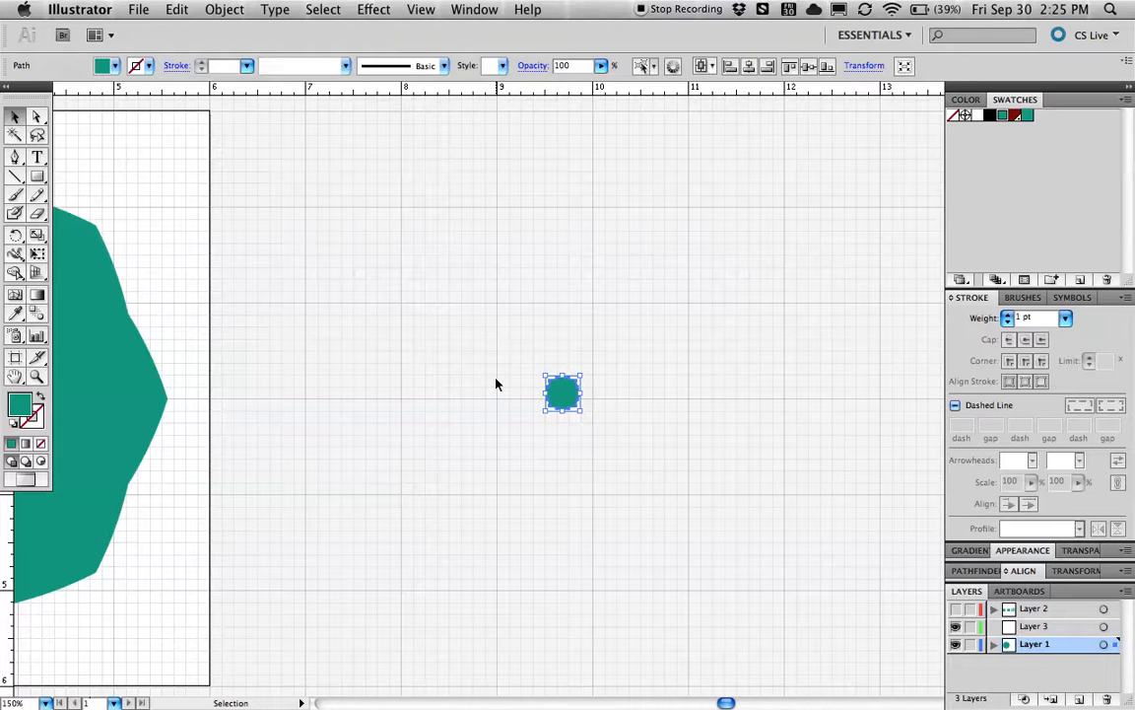
Check the gridline spacing and subdivisions in the Guides & Grid preferences, leaving the small shape deselected.
{"action": "key", "text": "m"}
{"action": "key", "text": "v"}
{"action": "key", "text": "super+k"}
{"action": "left_click", "coordinate": [648, 246]}
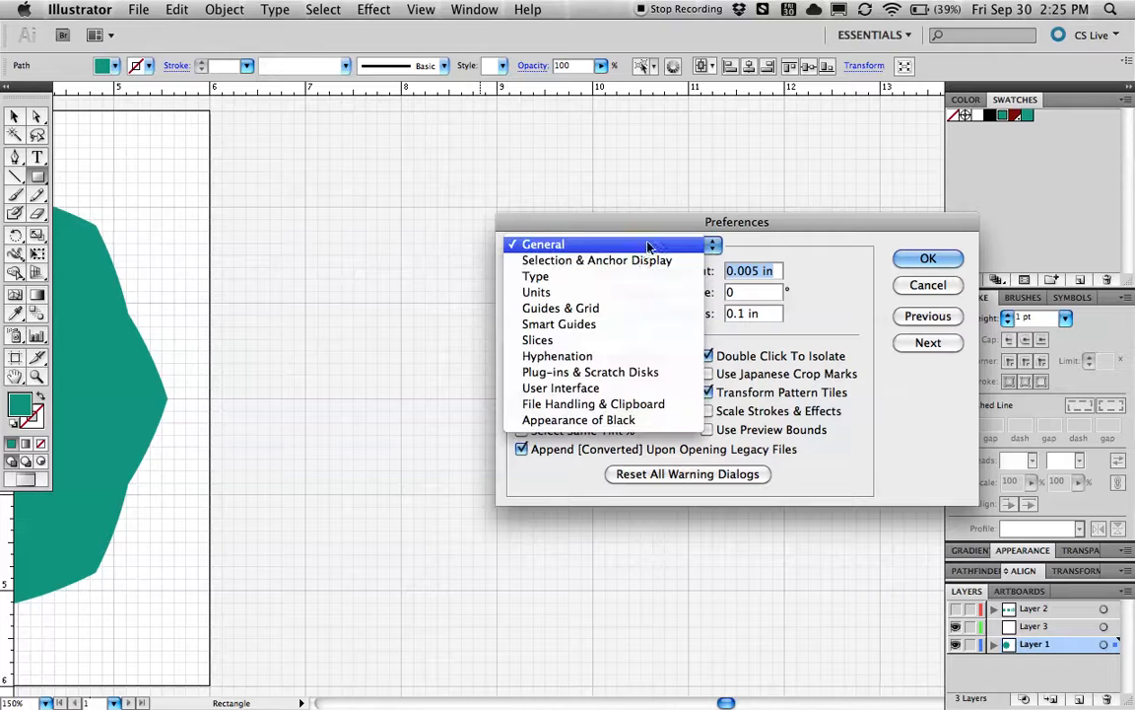
{"action": "left_click", "coordinate": [615, 309]}
{"action": "left_click", "coordinate": [646, 399]}
{"action": "left_click_drag", "start_coordinate": [639, 399], "coordinate": [585, 403]}
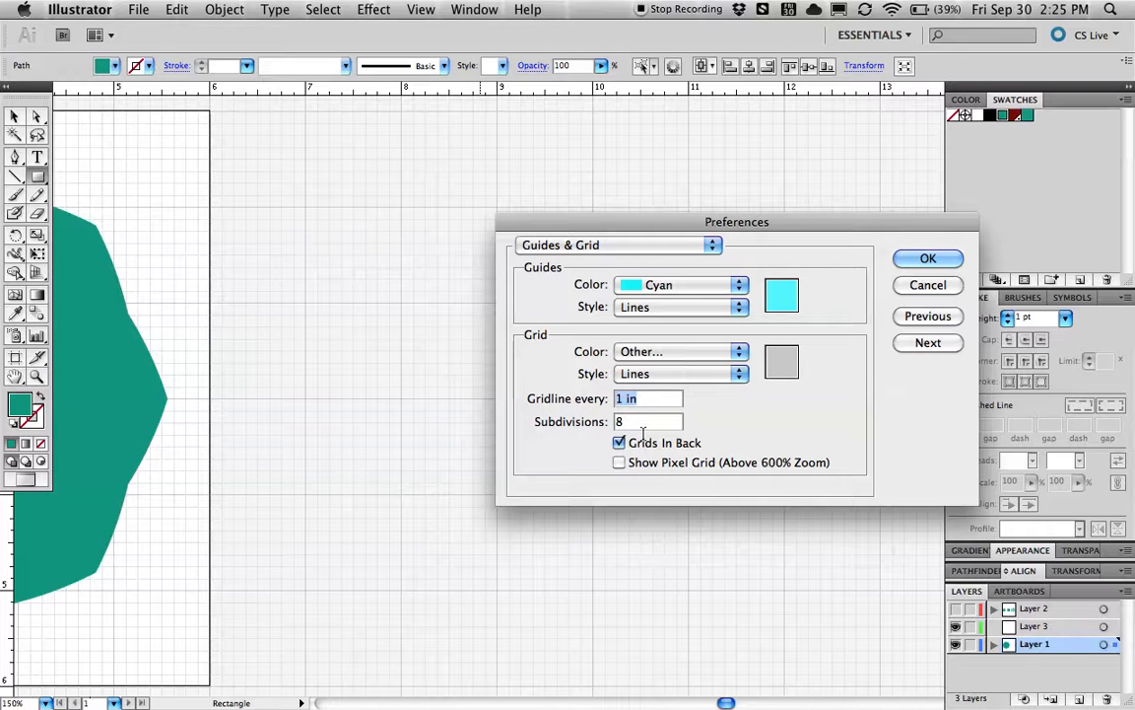
{"action": "key", "text": "Tab"}
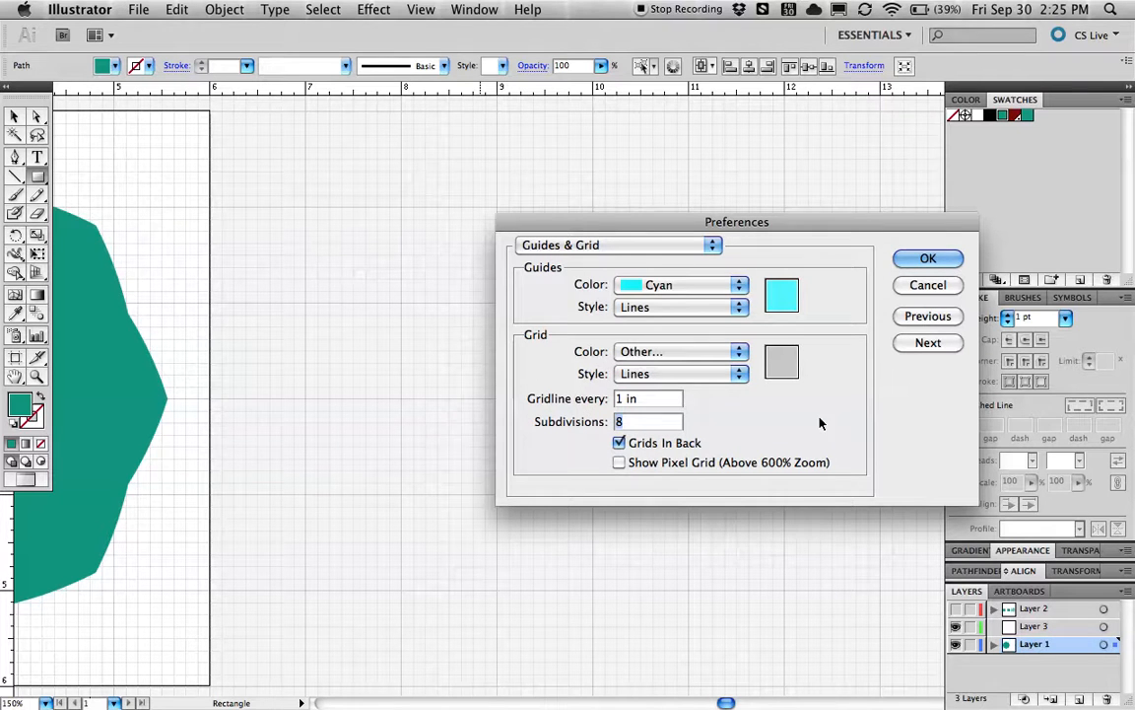
{"action": "left_click", "coordinate": [932, 259]}
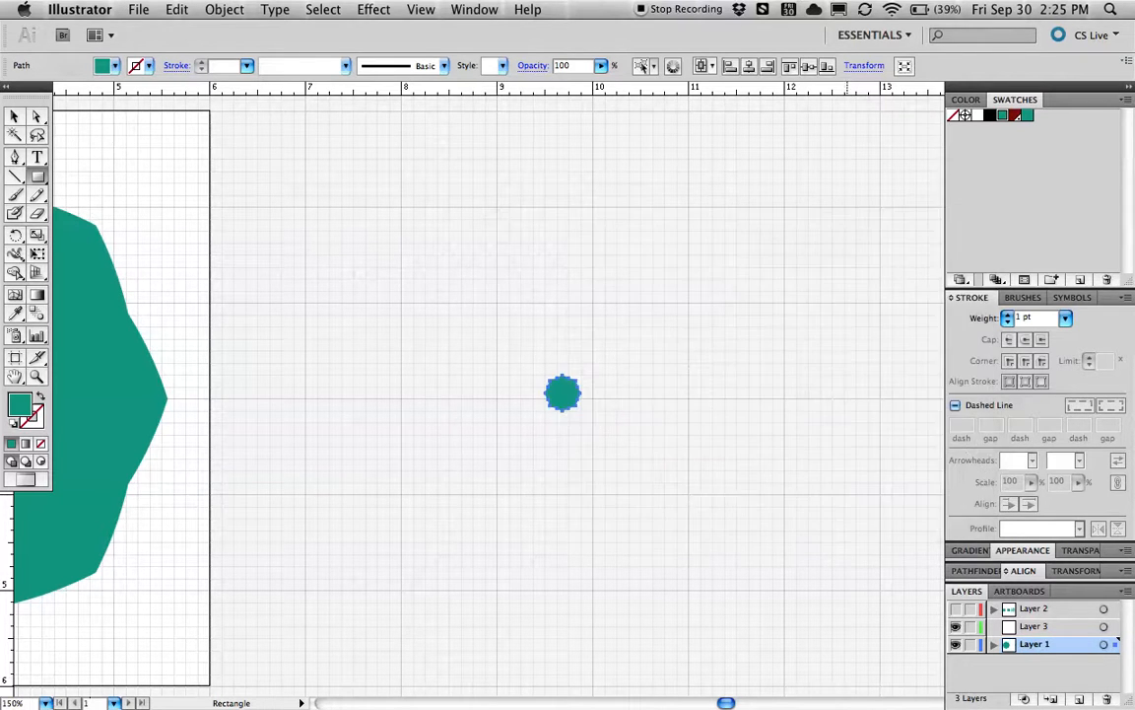
{"action": "key", "text": "v"}
{"action": "left_click", "coordinate": [745, 347]}
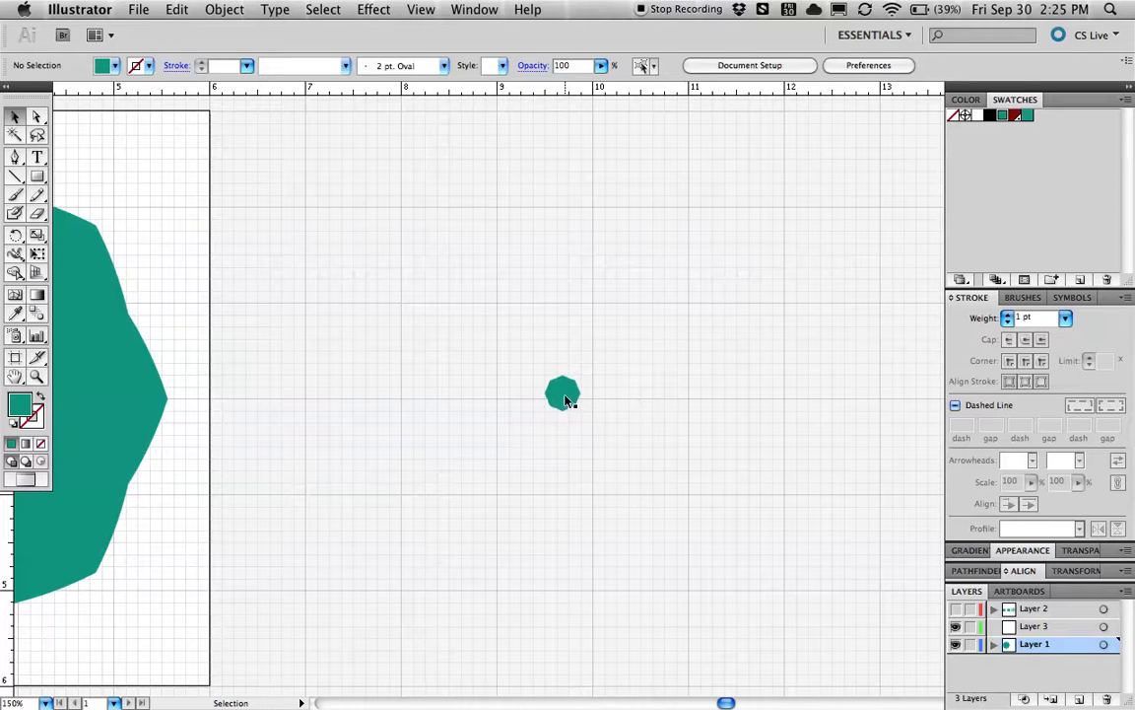
{"action": "left_click", "coordinate": [567, 402]}
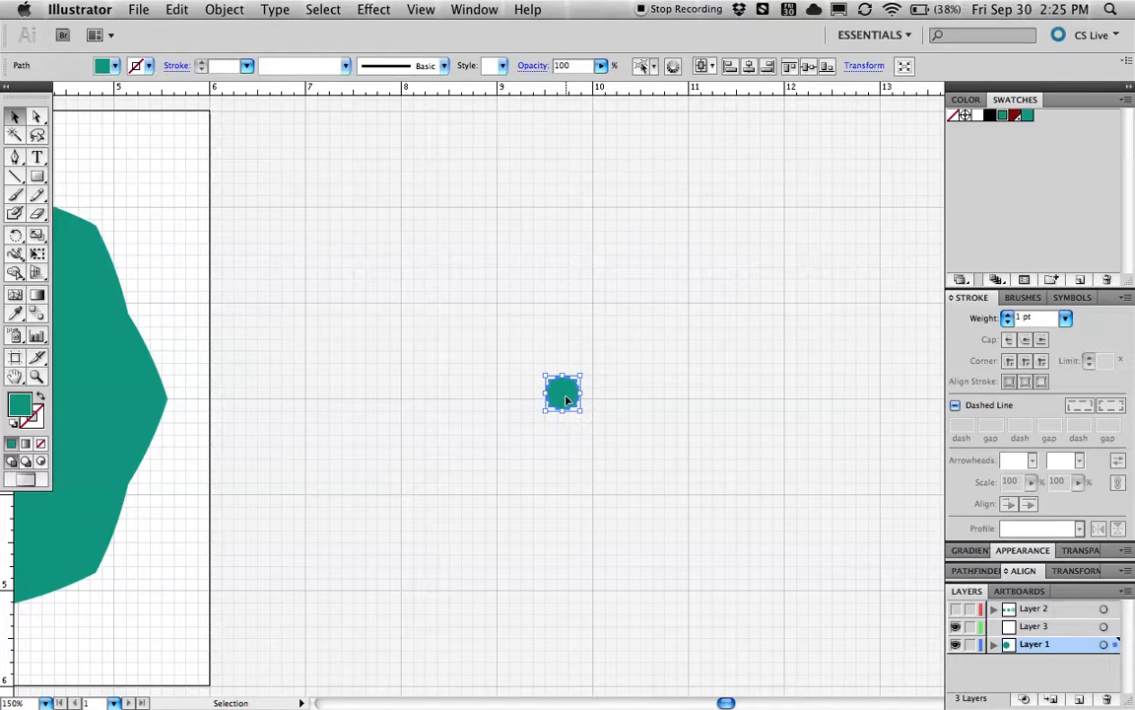
{"action": "key", "text": "m"}
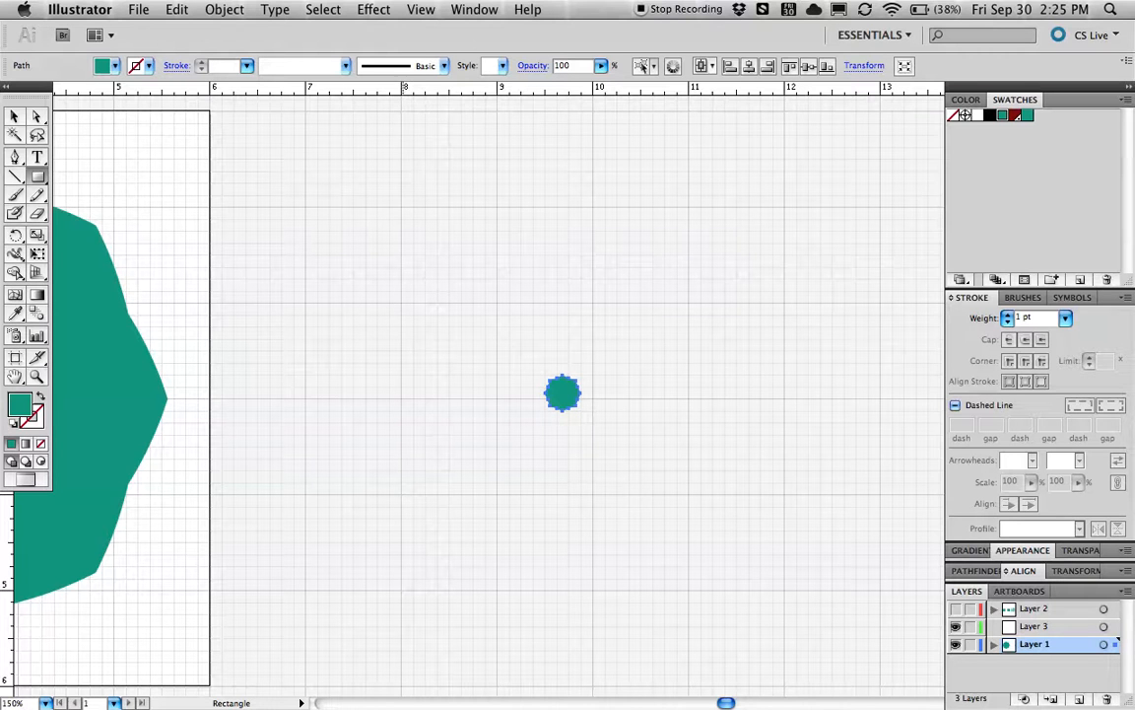
{"action": "left_click_drag", "start_coordinate": [401, 209], "coordinate": [414, 231]}
{"action": "key", "text": "super+z"}
{"action": "key", "text": "v"}
Move the small shape aside, draw a 1 in square on the gridlines beside it and delete that square.
{"action": "left_click_drag", "start_coordinate": [566, 395], "coordinate": [434, 335]}
{"action": "key", "text": "m"}
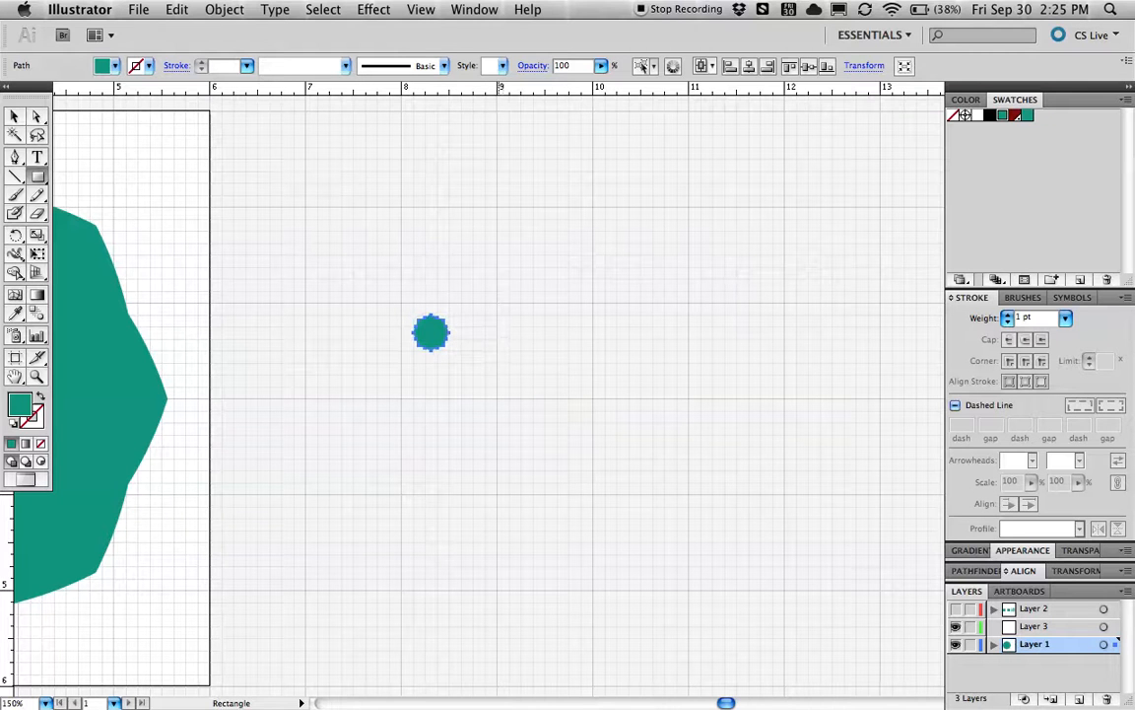
{"action": "left_click_drag", "start_coordinate": [499, 302], "coordinate": [593, 397]}
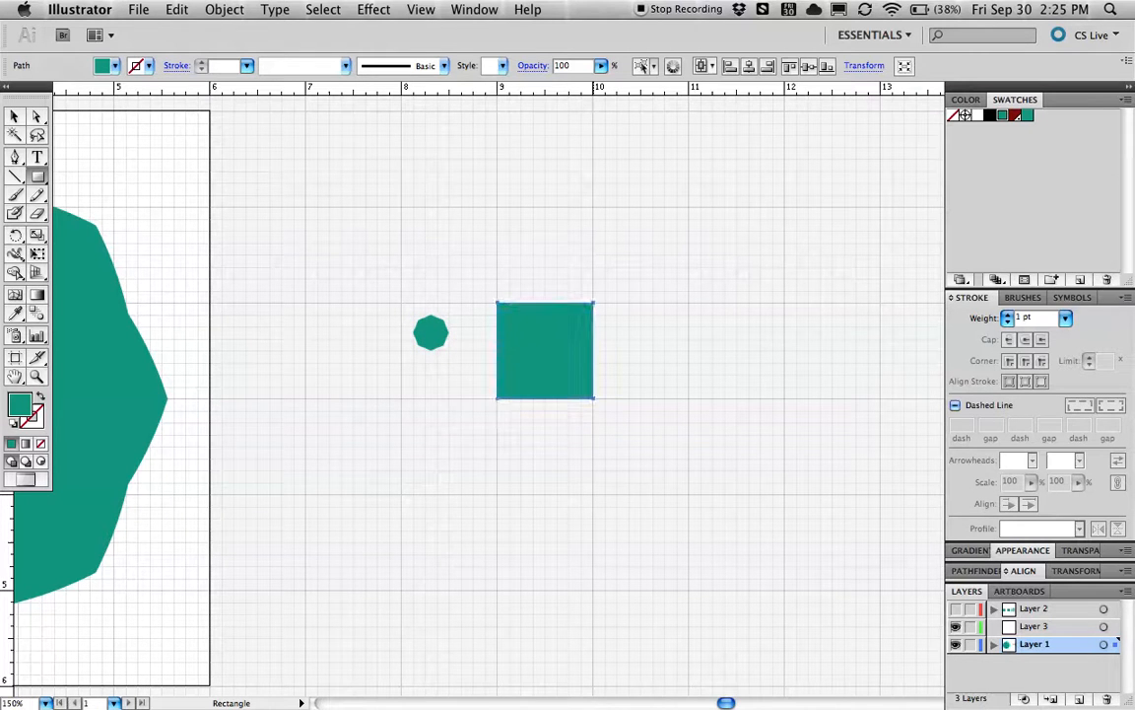
{"action": "key", "text": "v"}
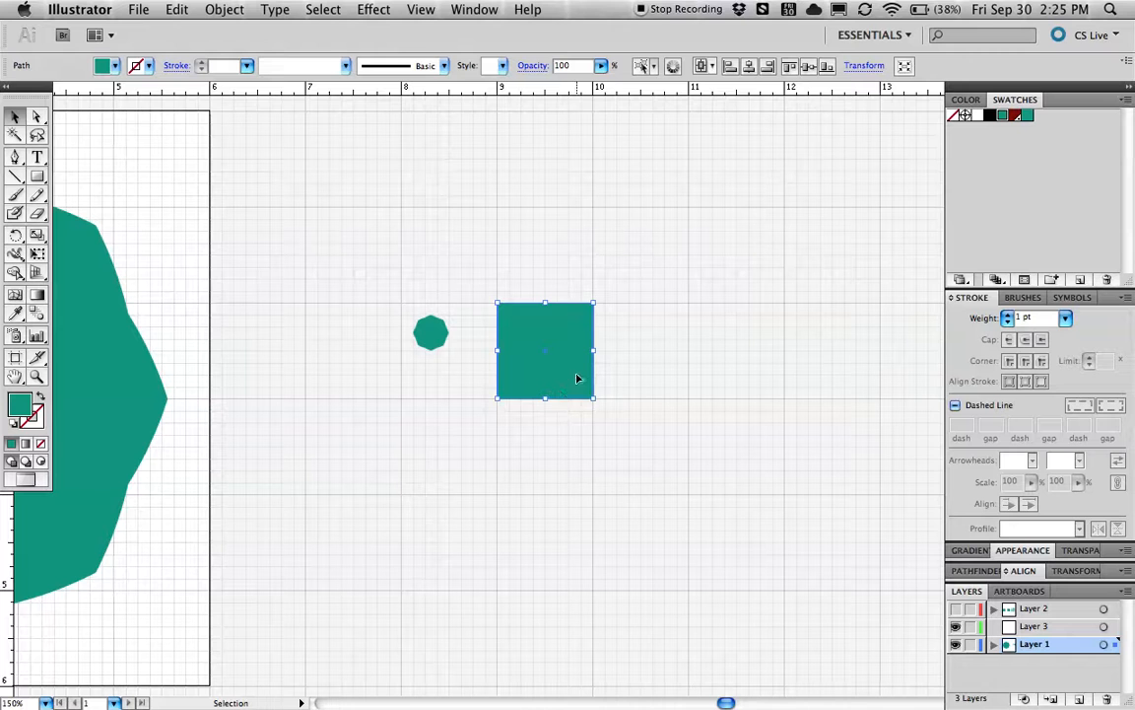
{"action": "key", "text": "Delete"}
Move the small shape out of the way and draw a 2 in square aligned to the major gridlines above it.
{"action": "left_click_drag", "start_coordinate": [448, 344], "coordinate": [528, 517]}
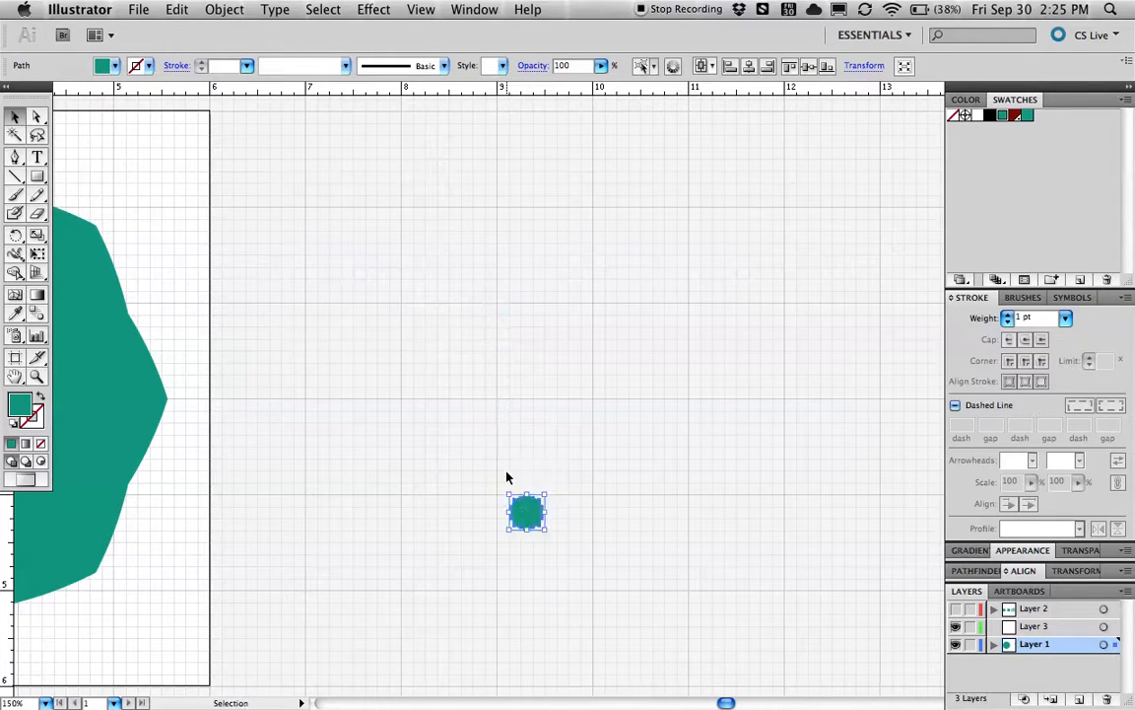
{"action": "key", "text": "m"}
{"action": "left_click_drag", "start_coordinate": [401, 207], "coordinate": [593, 398]}
{"action": "key", "text": "v"}
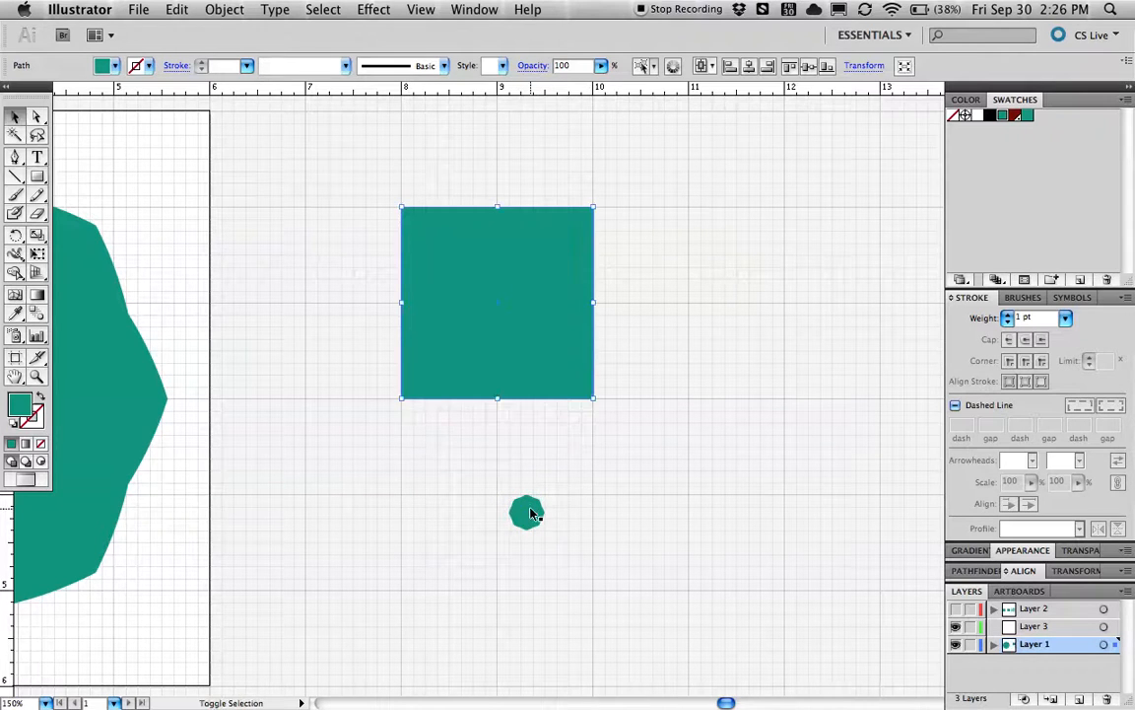
Align the small shape and the 2 in square on their horizontal and vertical centers, using the square as key object.
{"action": "left_click", "coordinate": [528, 511], "text": "shift"}
{"action": "left_click", "coordinate": [545, 363]}
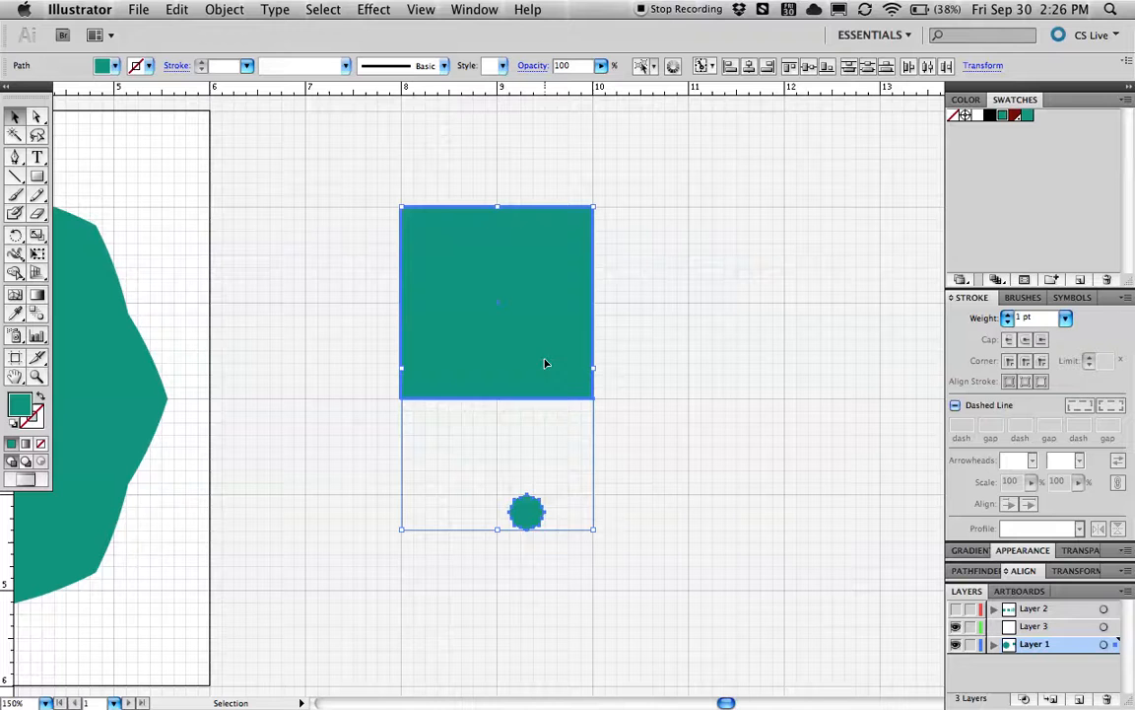
{"action": "left_click", "coordinate": [749, 66]}
{"action": "left_click", "coordinate": [808, 66]}
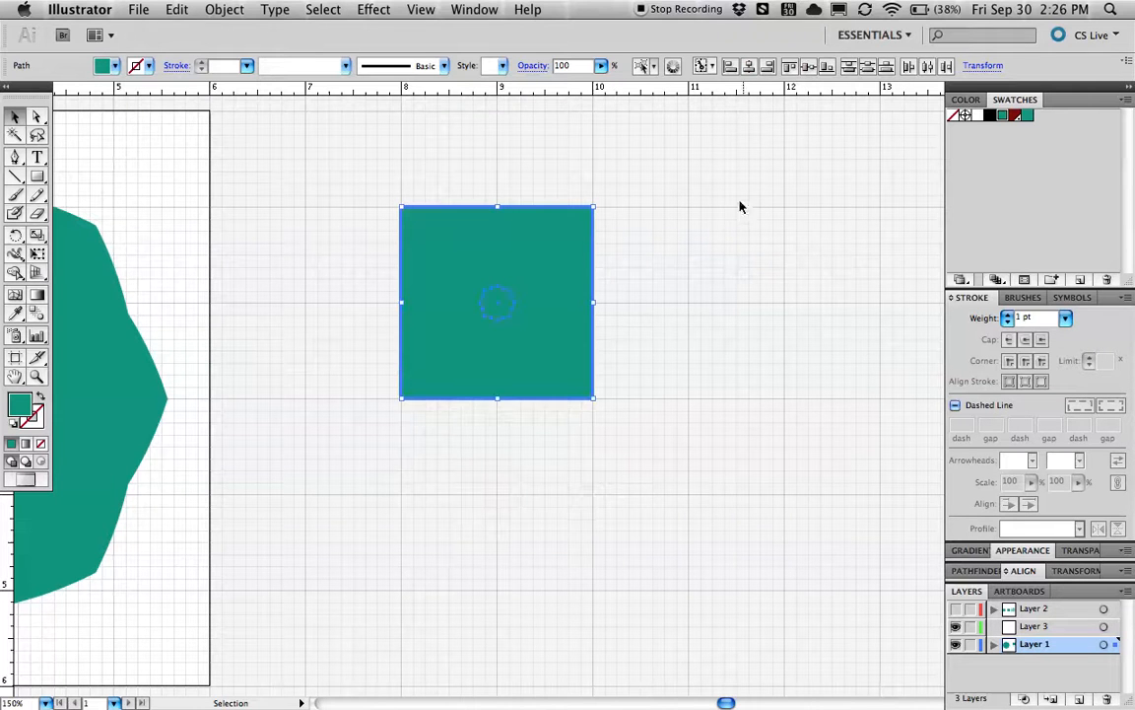
Delete the 2 in helper square, keeping the small shape on the gridline intersection.
{"action": "left_click", "coordinate": [727, 266]}
{"action": "left_click", "coordinate": [564, 341]}
{"action": "key", "text": "Delete"}
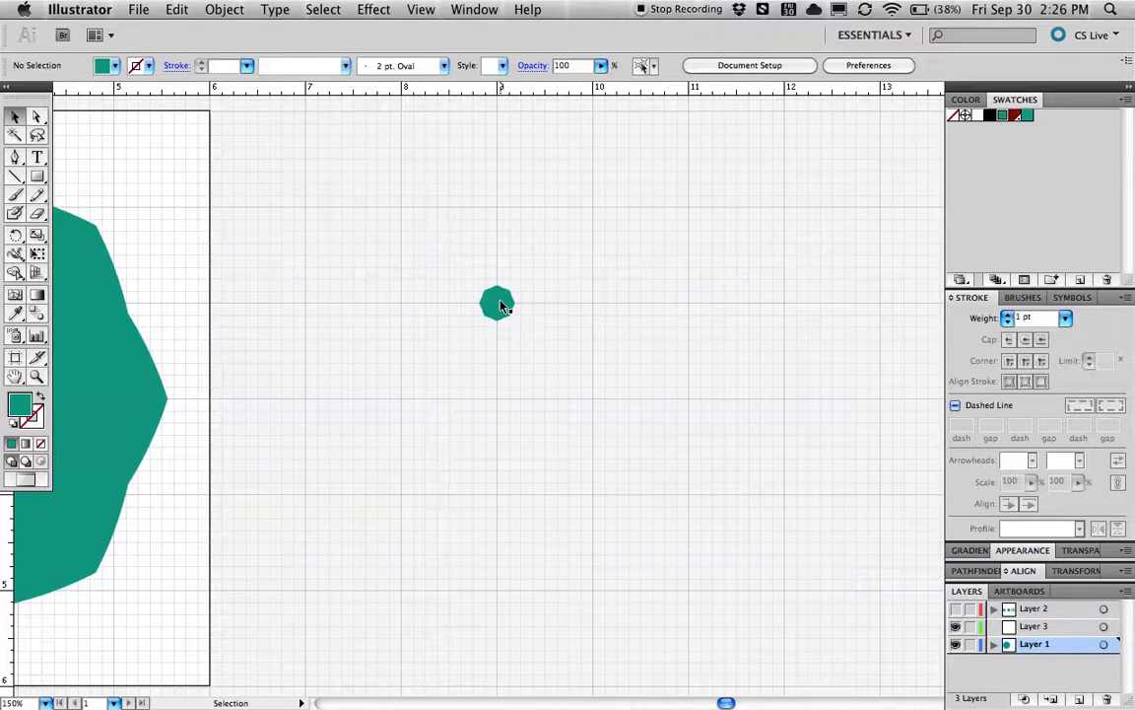
Create a copy of the small shape with the Move command, offset 1 in horizontally and 0 in vertically, comparing the preview on and off.
{"action": "key", "text": "super+equal"}
{"action": "key", "text": "super+equal"}
{"action": "left_click_drag", "start_coordinate": [529, 262], "coordinate": [359, 345]}
{"action": "left_click", "coordinate": [210, 313]}
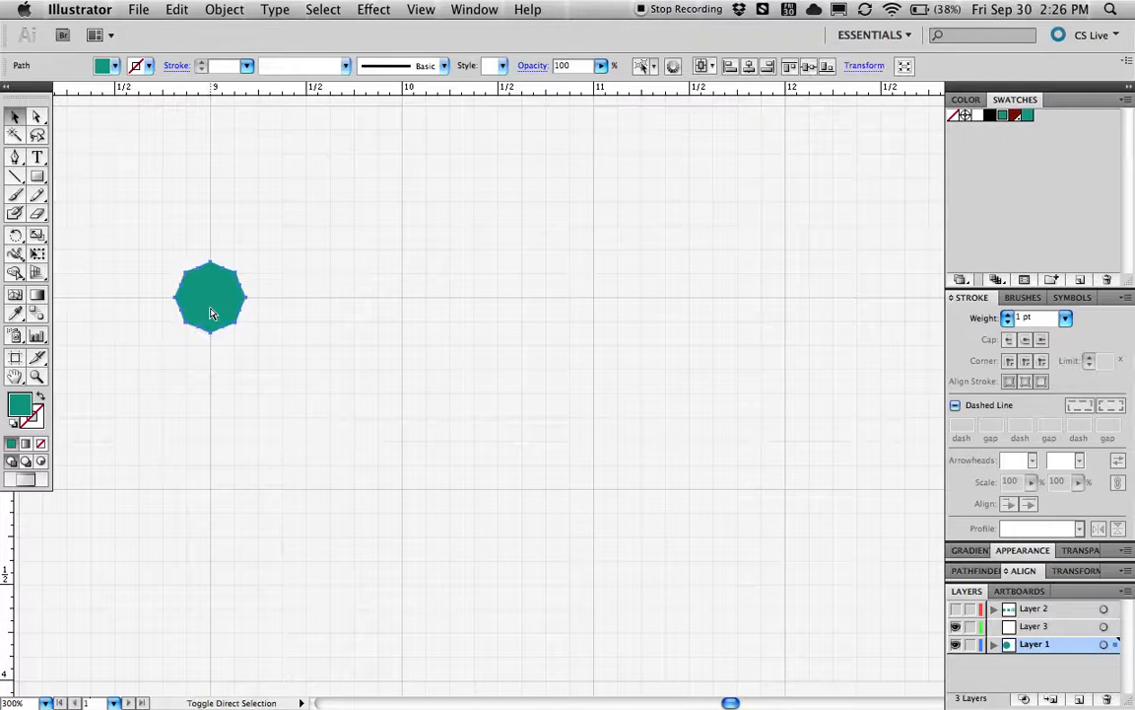
{"action": "key", "text": "Return"}
{"action": "left_click_drag", "start_coordinate": [603, 164], "coordinate": [733, 181]}
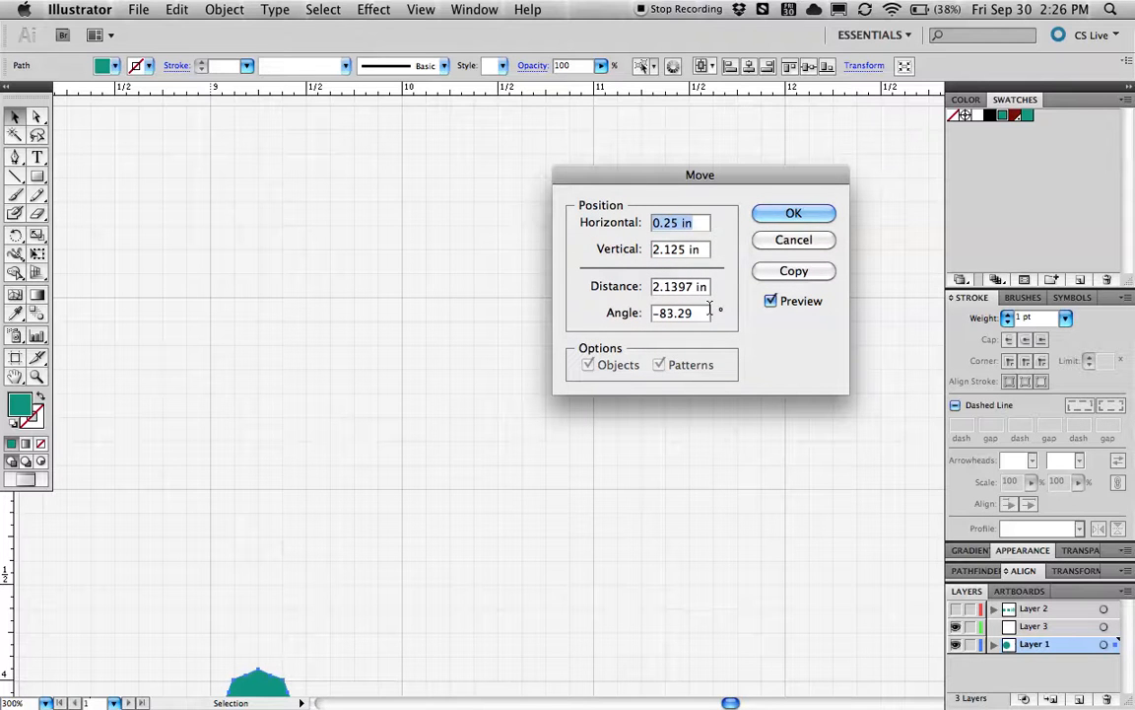
{"action": "type", "text": "1"}
{"action": "key", "text": "Tab"}
{"action": "type", "text": "0"}
{"action": "key", "text": "Tab"}
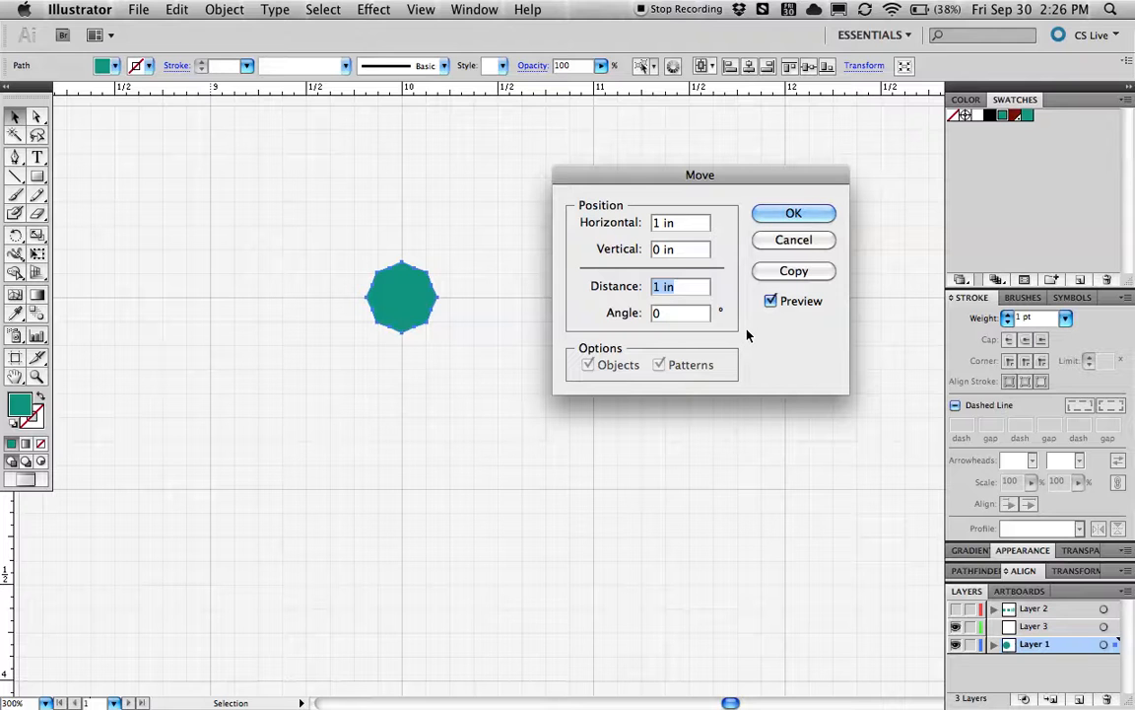
{"action": "left_click", "coordinate": [770, 301]}
{"action": "left_click", "coordinate": [770, 302]}
{"action": "left_click", "coordinate": [770, 302]}
{"action": "left_click", "coordinate": [770, 301]}
{"action": "left_click", "coordinate": [793, 271]}
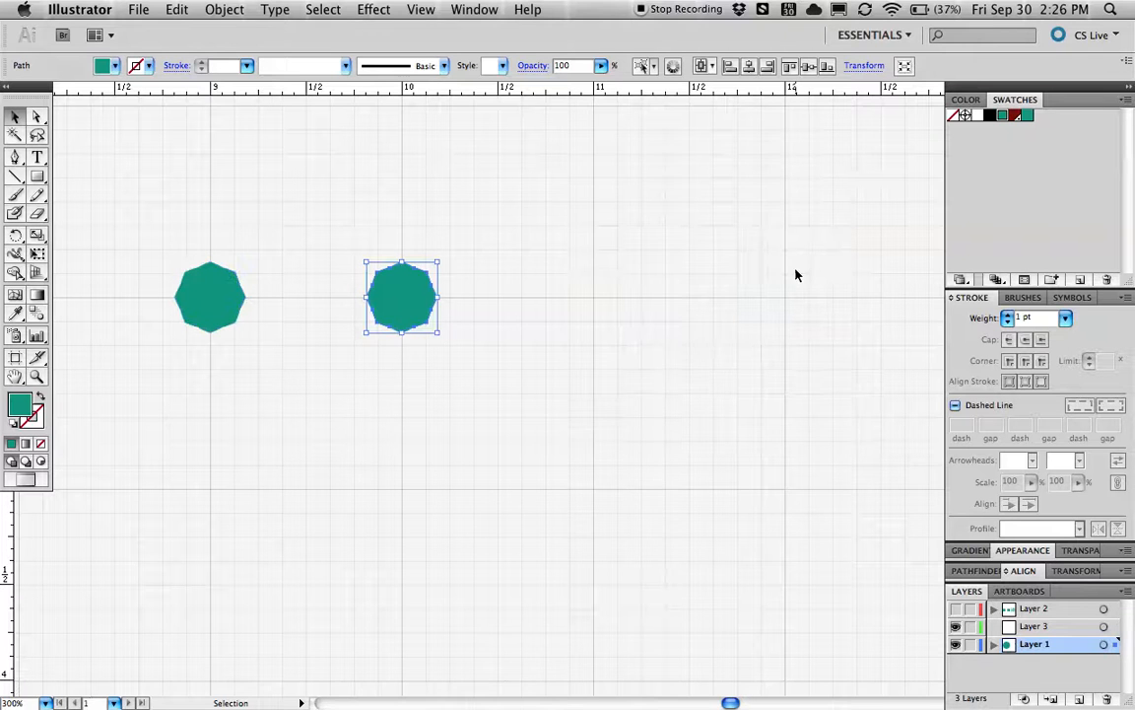
Copy both small shapes with the Move command, offset 0 in horizontally and 1 in vertically, and deselect the result.
{"action": "left_click", "coordinate": [555, 398]}
{"action": "key", "text": "space"}
{"action": "left_click_drag", "start_coordinate": [444, 421], "coordinate": [541, 414]}
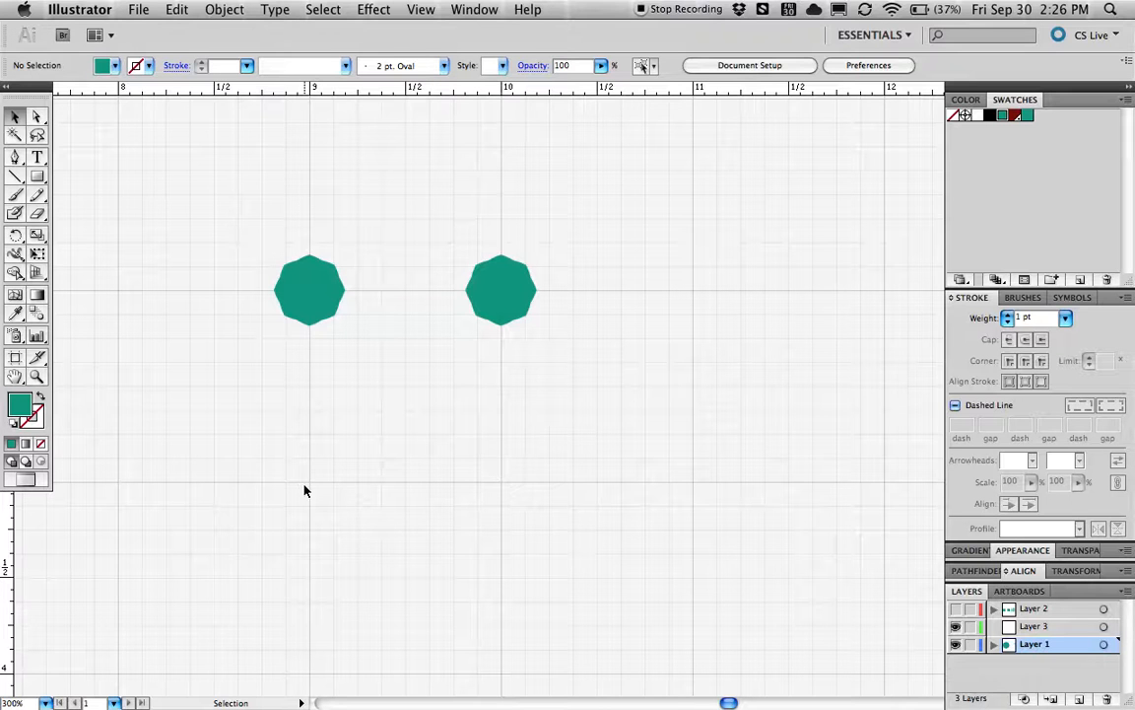
{"action": "left_click_drag", "start_coordinate": [614, 232], "coordinate": [253, 356]}
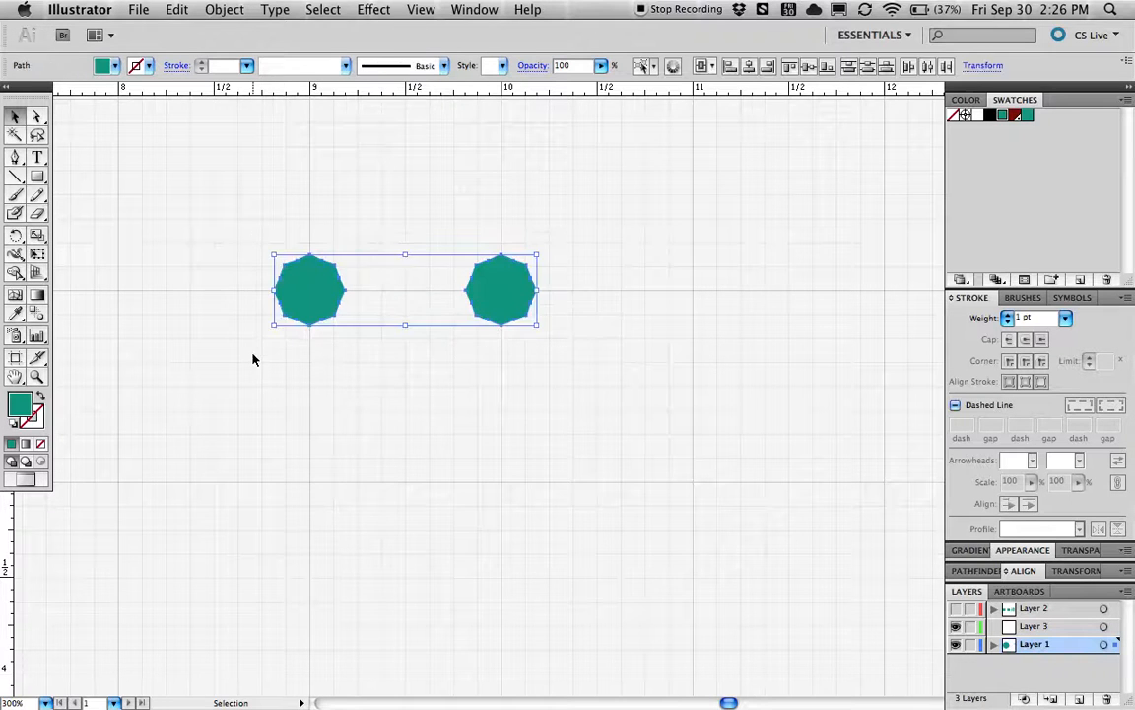
{"action": "key", "text": "super+shift+m"}
{"action": "left_click_drag", "start_coordinate": [552, 163], "coordinate": [858, 149]}
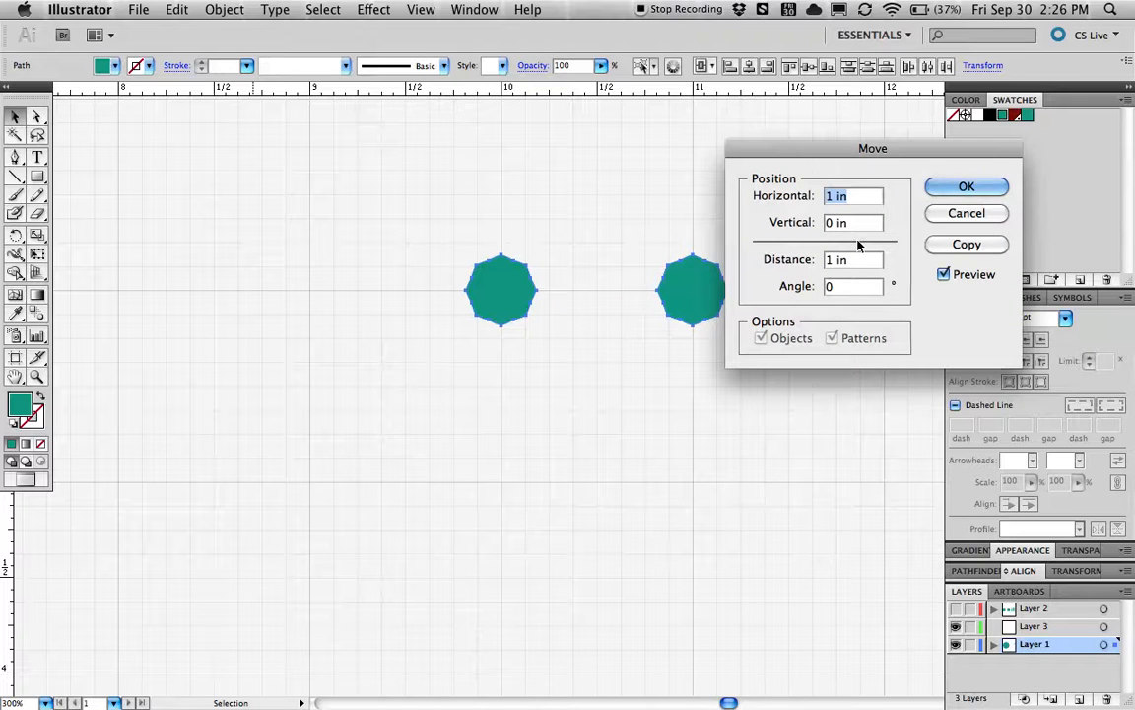
{"action": "type", "text": "0"}
{"action": "key", "text": "Tab"}
{"action": "type", "text": "1"}
{"action": "key", "text": "Tab"}
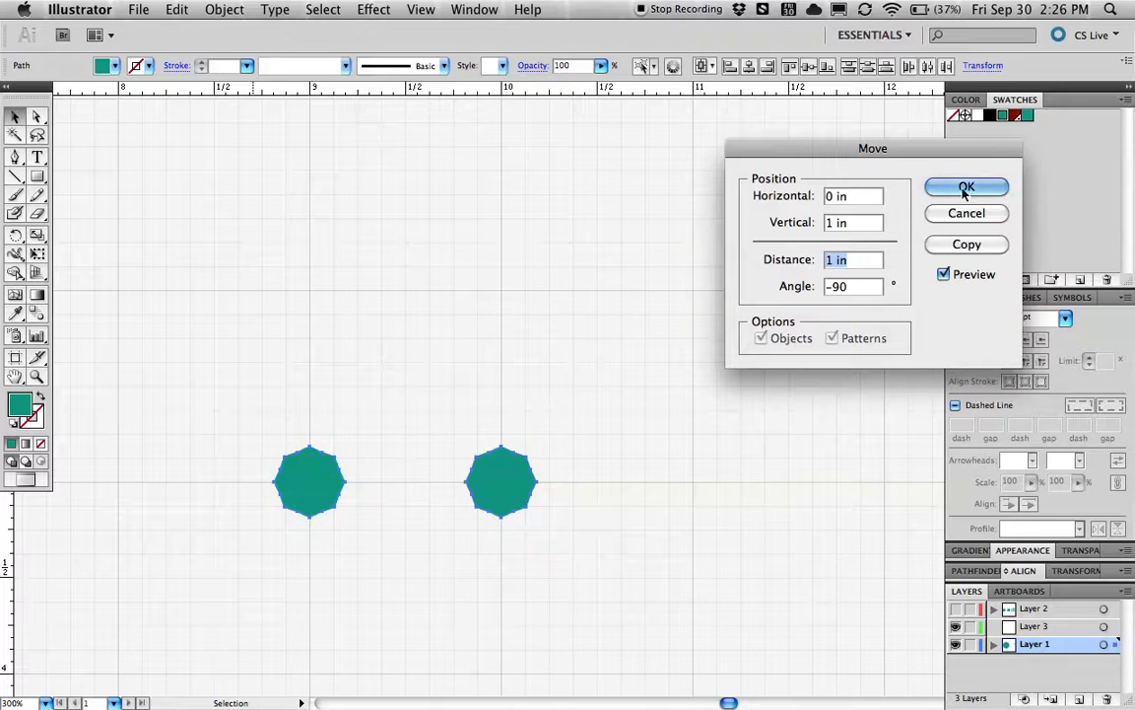
{"action": "left_click", "coordinate": [962, 250]}
{"action": "left_click", "coordinate": [679, 413]}
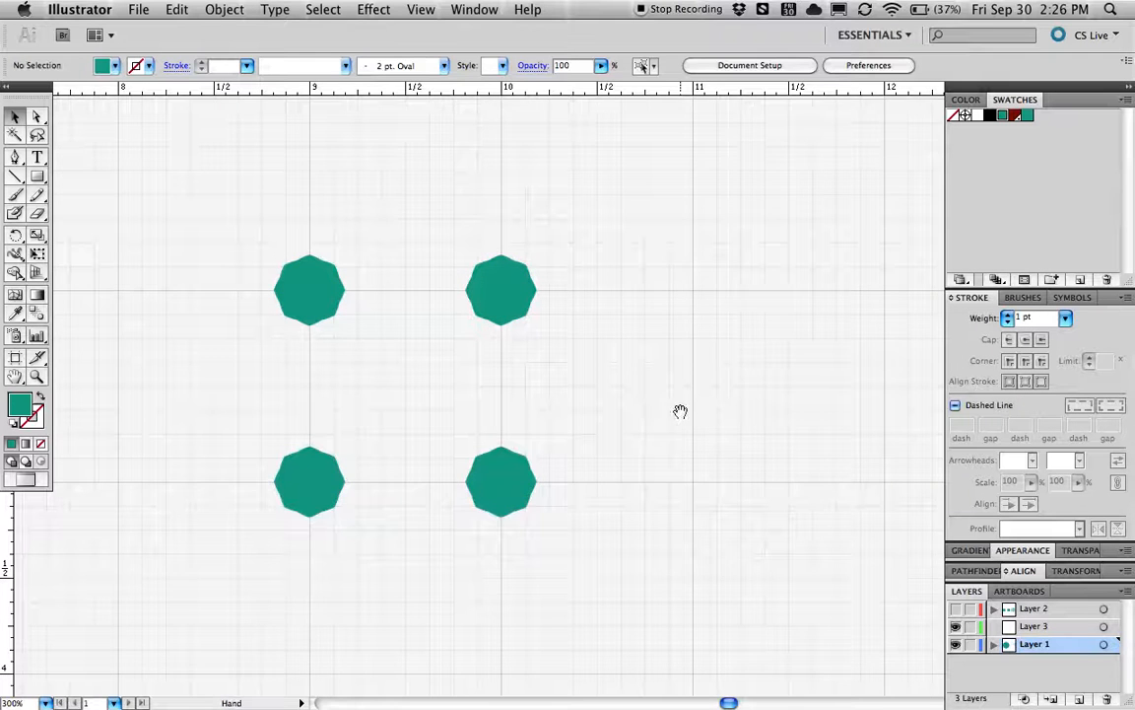
{"action": "scroll", "coordinate": [666, 340], "scroll_direction": "left", "scroll_amount": 5}
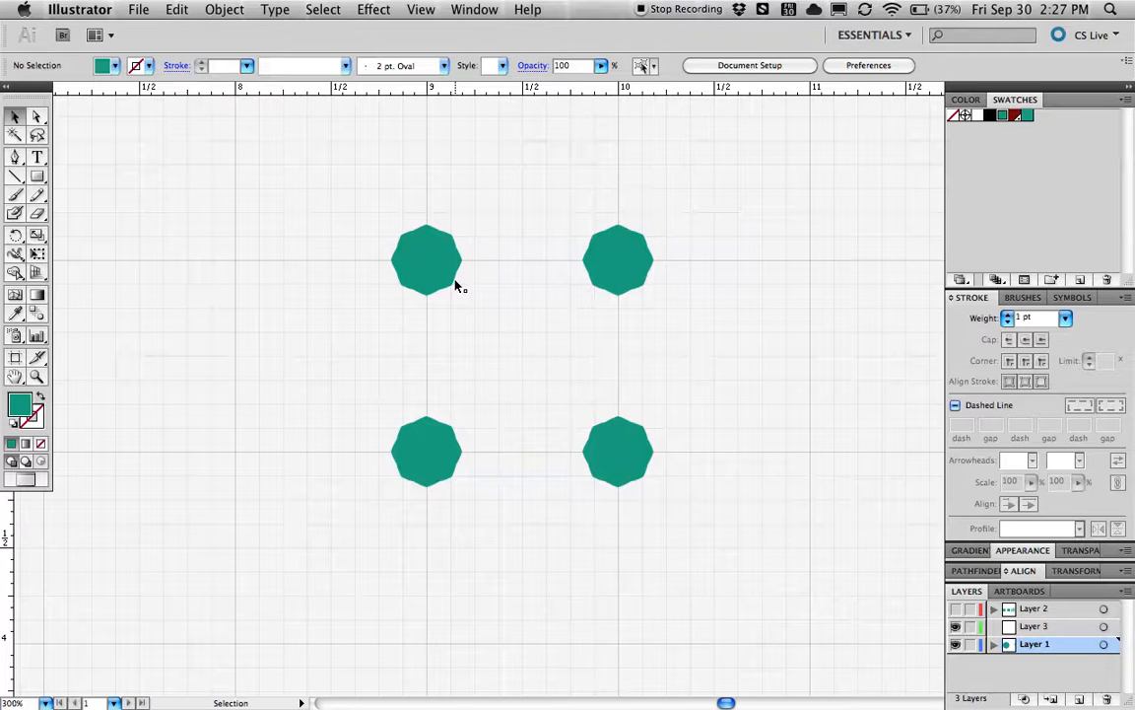
Copy the two upper shapes with the Move command, offset 0 in horizontally and 0.5 in vertically, and deselect the result.
{"action": "left_click_drag", "start_coordinate": [489, 372], "coordinate": [447, 361]}
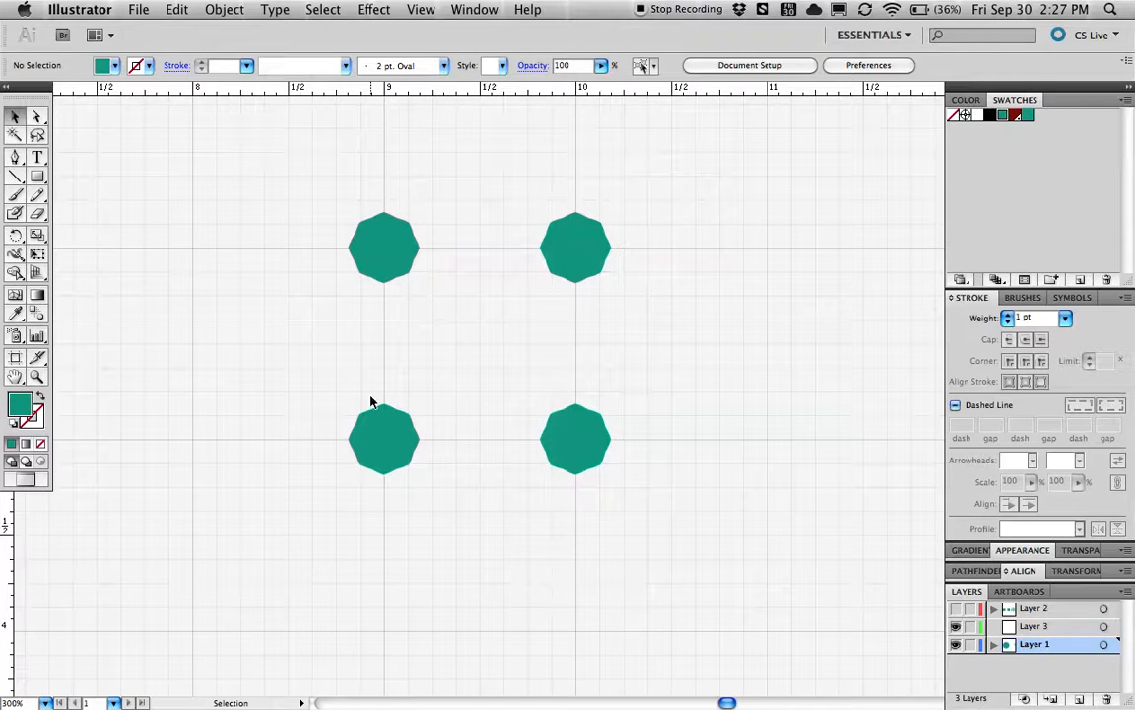
{"action": "left_click_drag", "start_coordinate": [296, 190], "coordinate": [636, 306]}
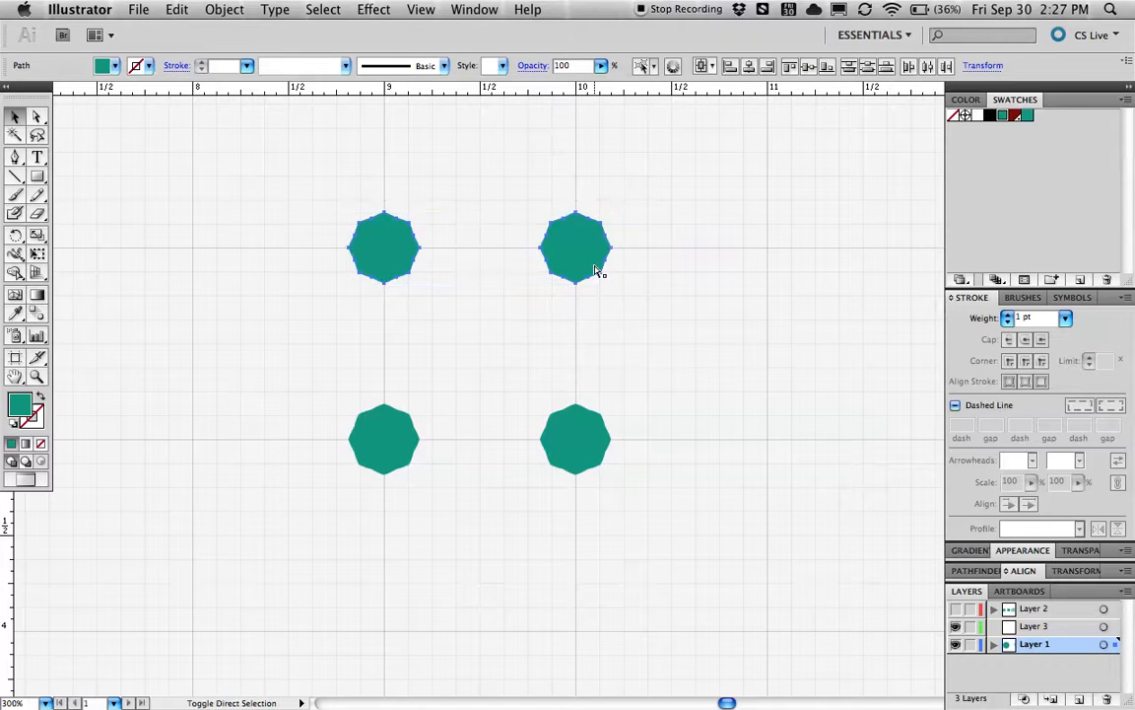
{"action": "key", "text": "super+shift+m"}
{"action": "left_click_drag", "start_coordinate": [618, 164], "coordinate": [924, 201]}
{"action": "left_click", "coordinate": [865, 274]}
{"action": "type", "text": "0.5"}
{"action": "key", "text": "Tab"}
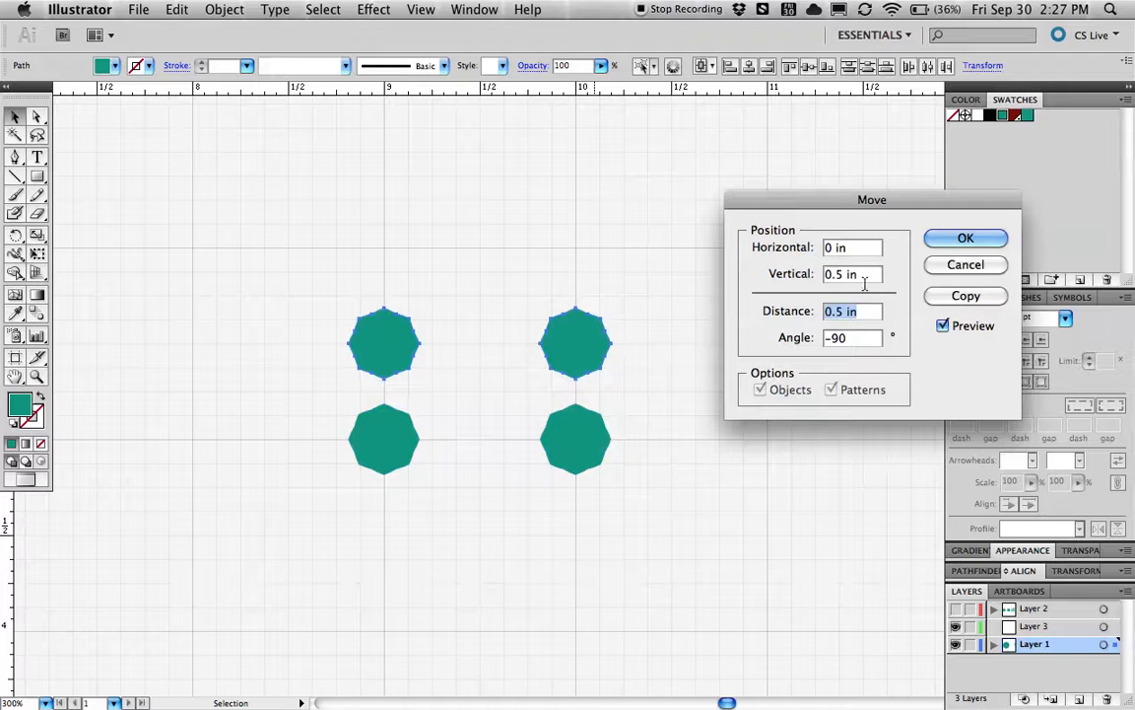
{"action": "left_click", "coordinate": [964, 298]}
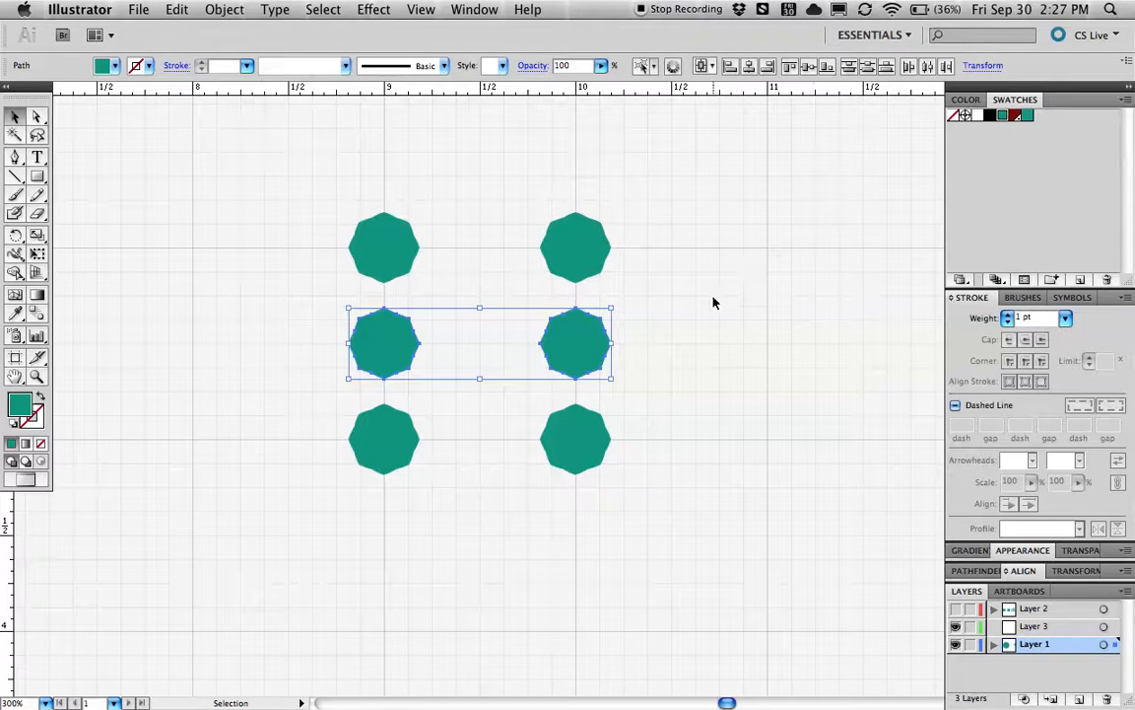
{"action": "left_click", "coordinate": [551, 304]}
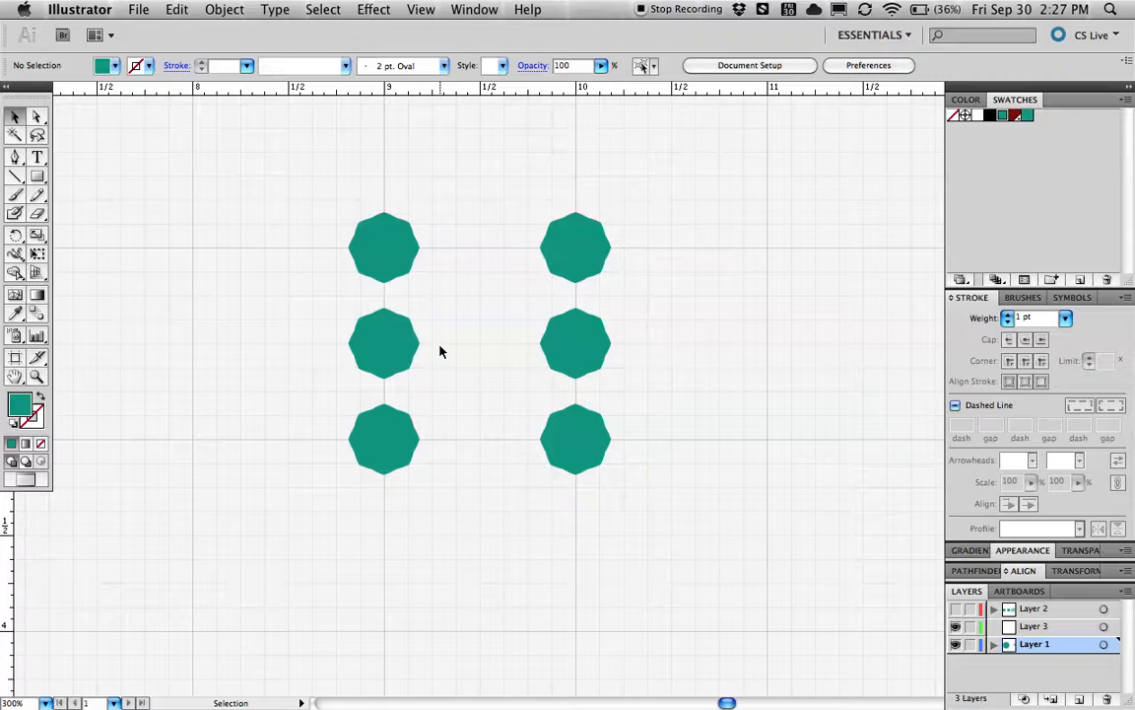
Copy the upper-left shape with the Move command, offset 0.5 in horizontally and 0.25 in vertically, and deselect the result.
{"action": "left_click", "coordinate": [389, 253]}
{"action": "left_click_drag", "start_coordinate": [633, 327], "coordinate": [523, 326]}
{"action": "key", "text": "super+shift+m"}
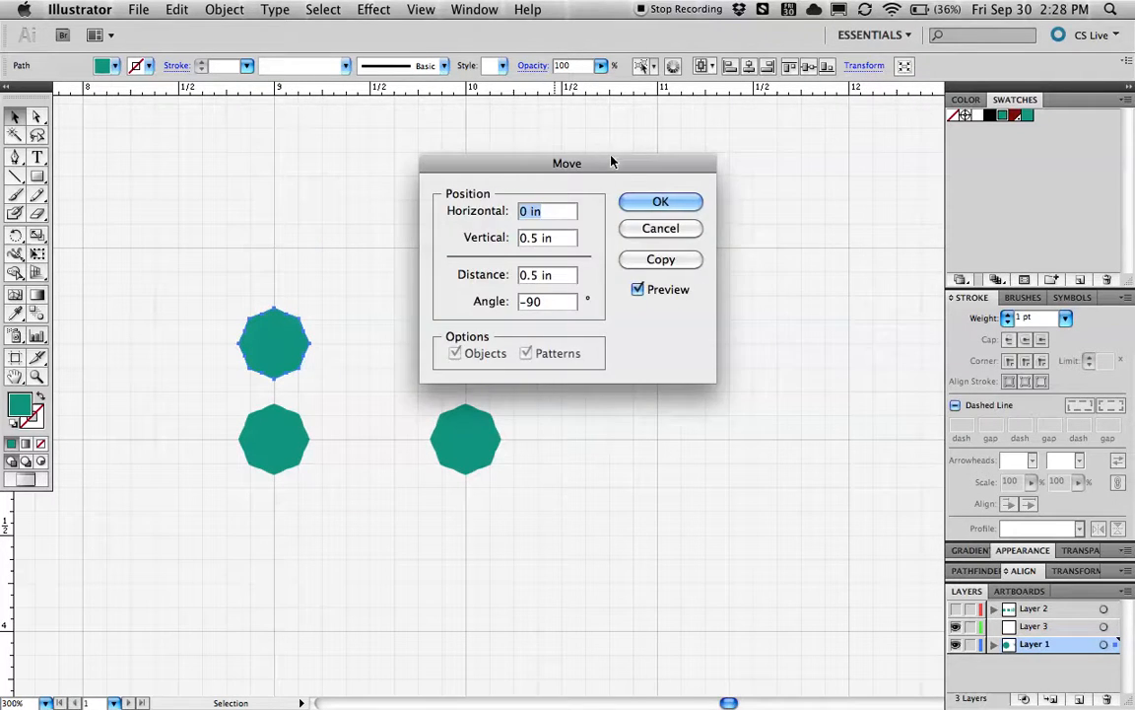
{"action": "left_click_drag", "start_coordinate": [611, 161], "coordinate": [811, 164]}
{"action": "type", "text": ".5"}
{"action": "key", "text": "Tab"}
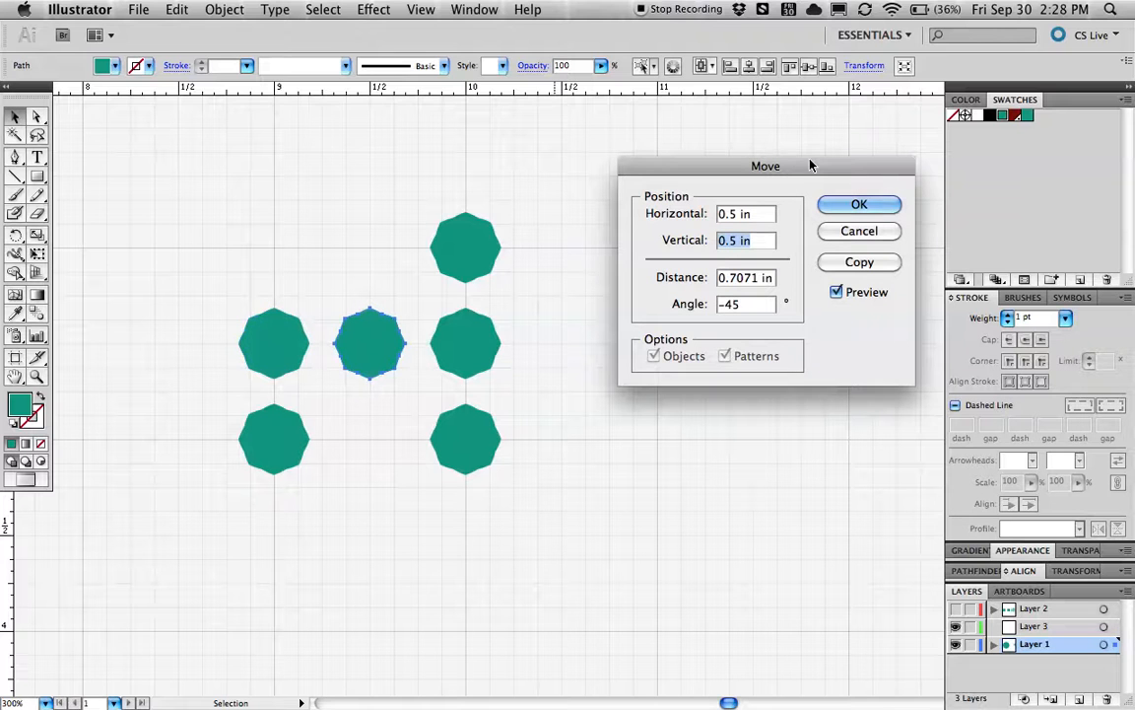
{"action": "type", "text": "0"}
{"action": "key", "text": "Tab"}
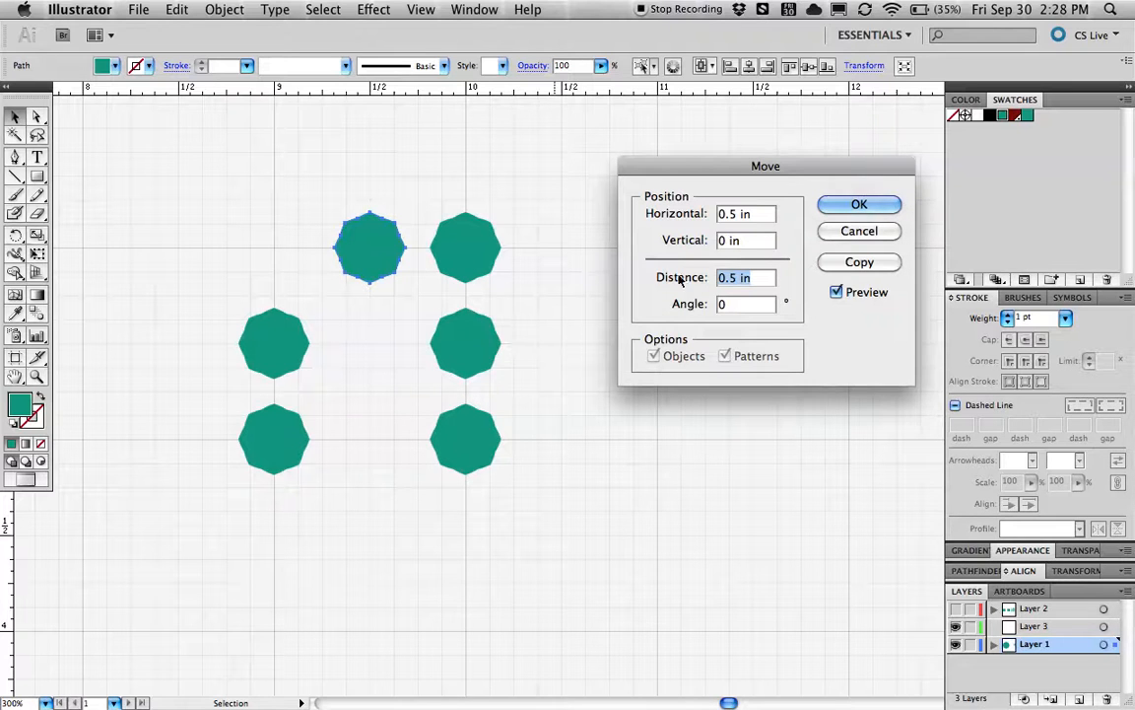
{"action": "left_click", "coordinate": [752, 239]}
{"action": "type", "text": ".25"}
{"action": "key", "text": "Tab"}
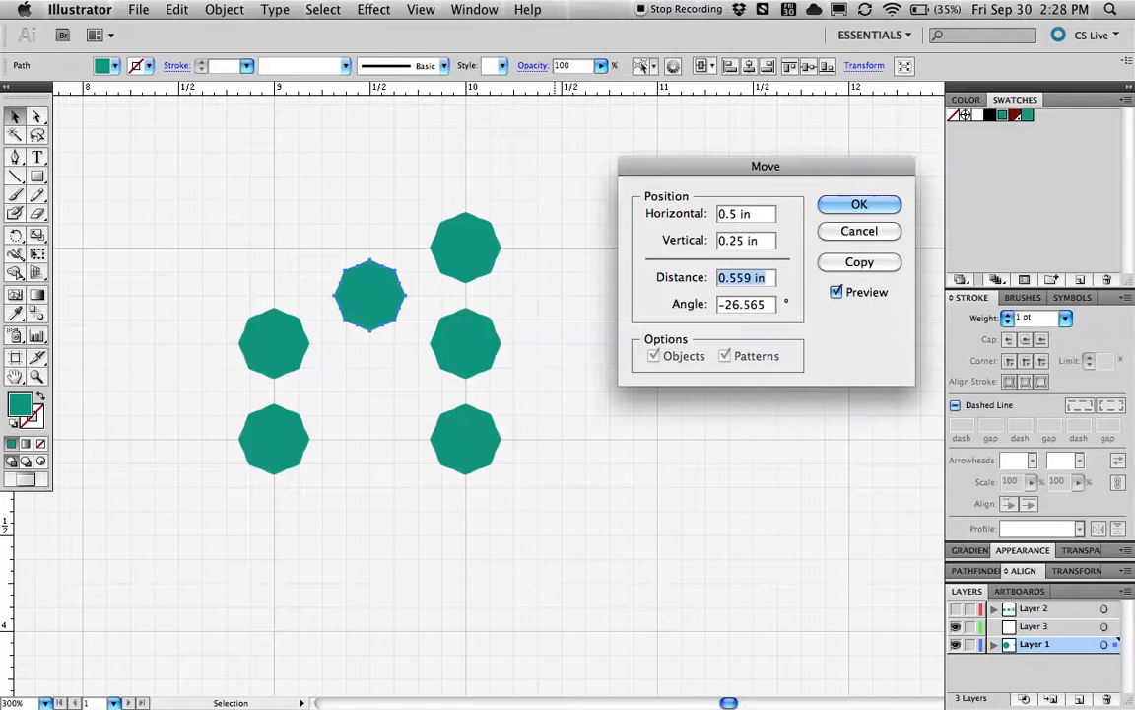
{"action": "left_click", "coordinate": [859, 263]}
{"action": "left_click", "coordinate": [613, 294]}
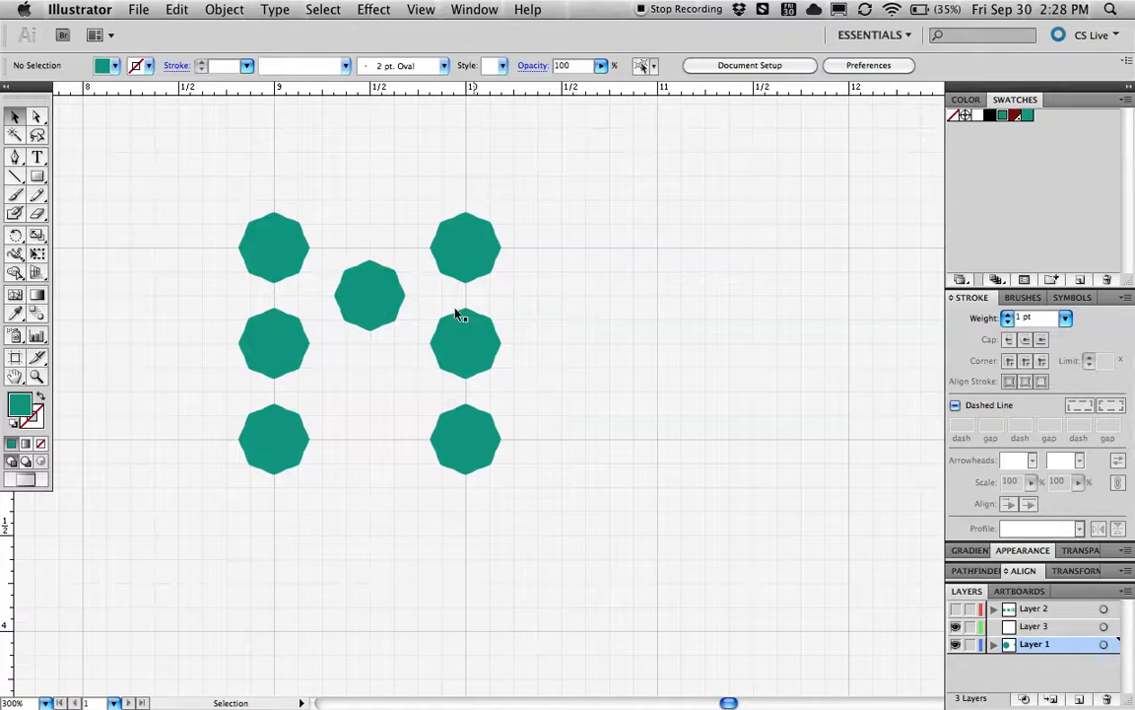
Copy the single shape between the two columns with the Move command, offset 0 in horizontally and 0.5 in vertically, and deselect it.
{"action": "left_click", "coordinate": [368, 306]}
{"action": "key", "text": "super+shift+m"}
{"action": "left_click_drag", "start_coordinate": [610, 168], "coordinate": [778, 182]}
{"action": "type", "text": "0"}
{"action": "key", "text": "Tab"}
{"action": "type", "text": ".5"}
{"action": "key", "text": "Tab"}
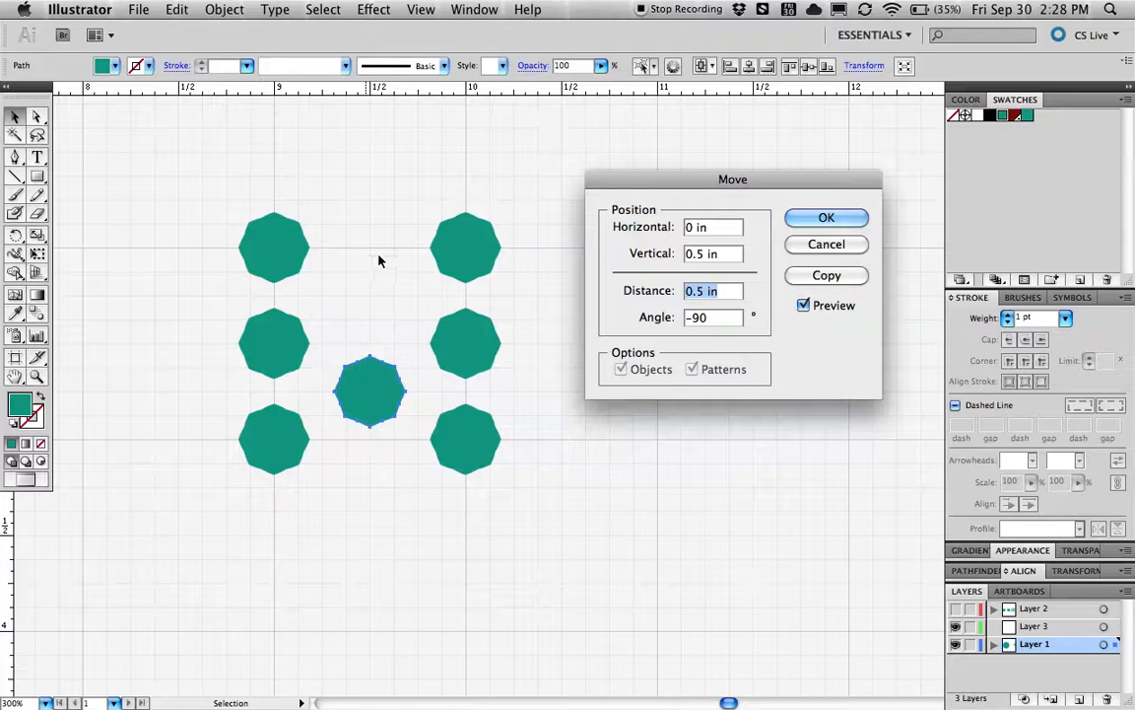
{"action": "left_click", "coordinate": [838, 277]}
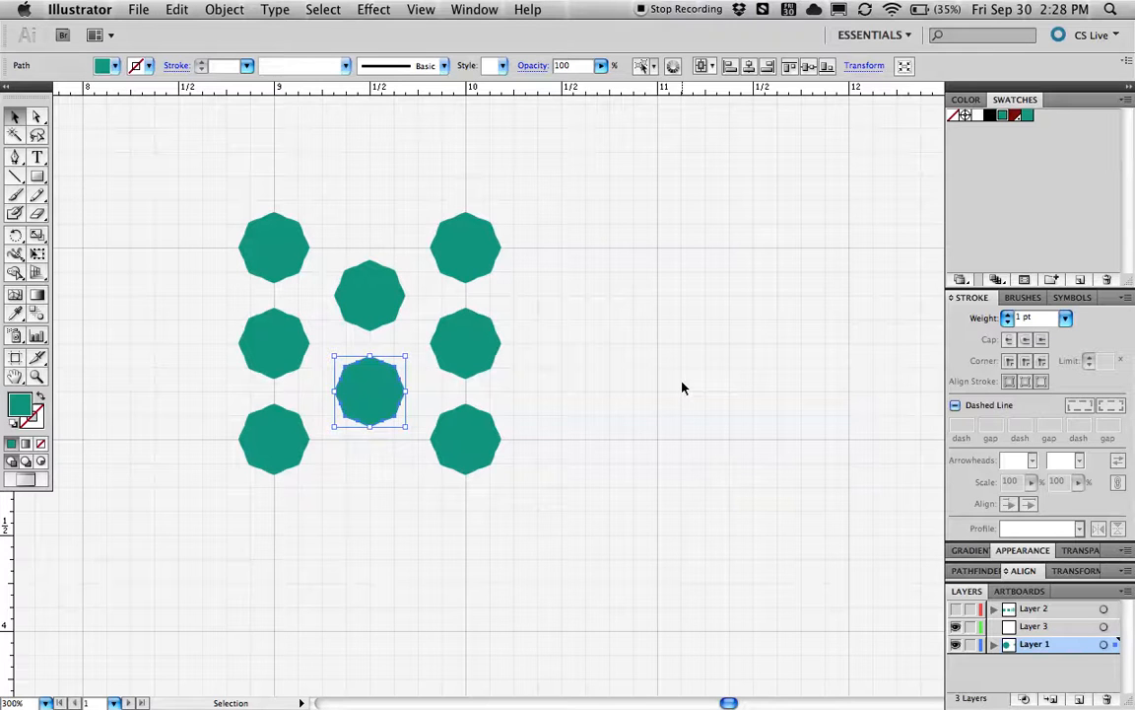
{"action": "left_click", "coordinate": [615, 402]}
Rotate the lower shape of the middle column by 45° and deselect it.
{"action": "left_click_drag", "start_coordinate": [615, 402], "coordinate": [698, 383]}
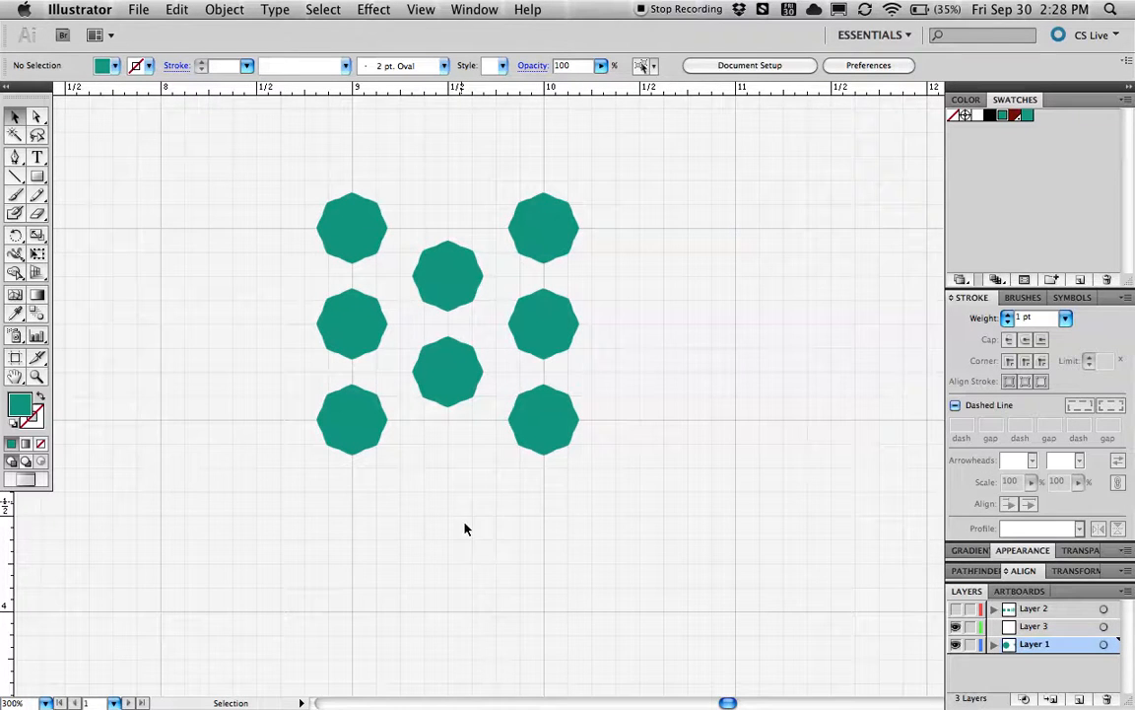
{"action": "left_click", "coordinate": [457, 375]}
{"action": "left_click_drag", "start_coordinate": [489, 332], "coordinate": [515, 342]}
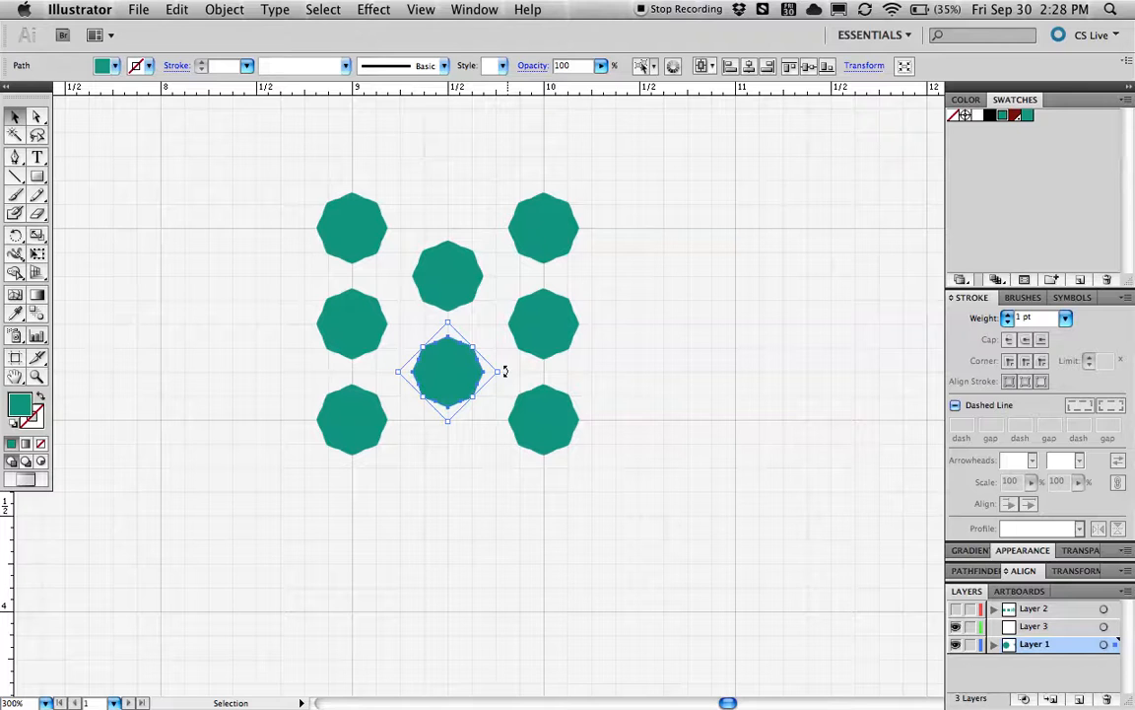
{"action": "left_click", "coordinate": [629, 375]}
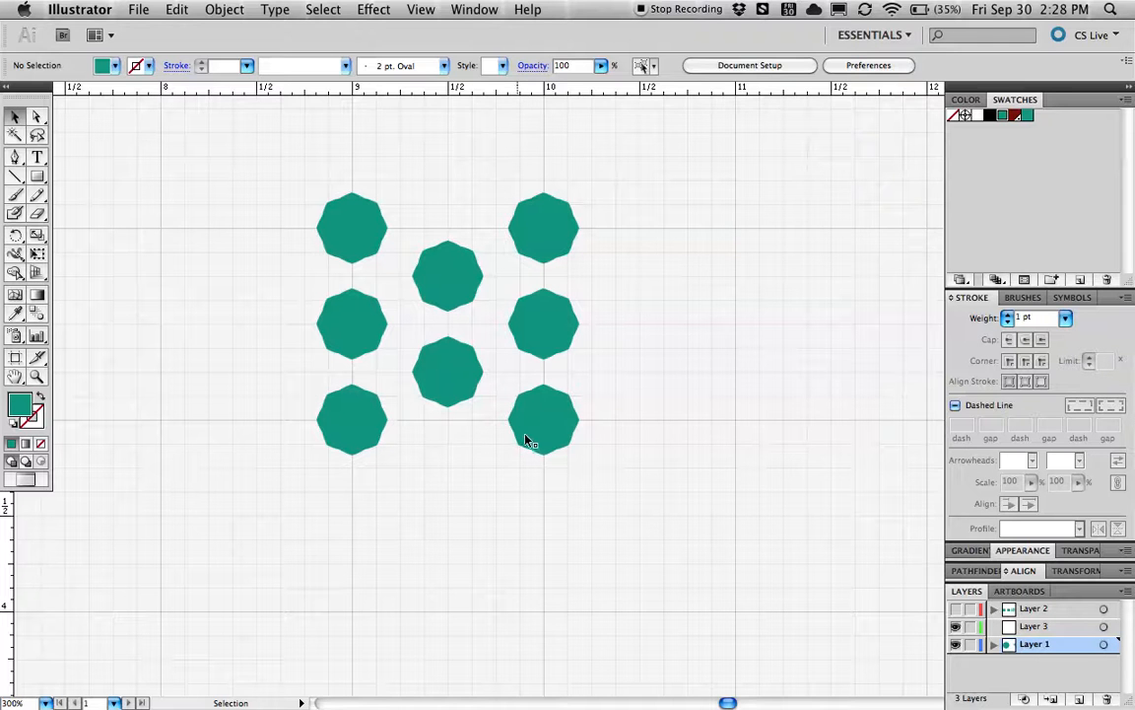
Group all eight green shapes and deselect the group.
{"action": "left_click_drag", "start_coordinate": [625, 184], "coordinate": [308, 464]}
{"action": "key", "text": "super+g"}
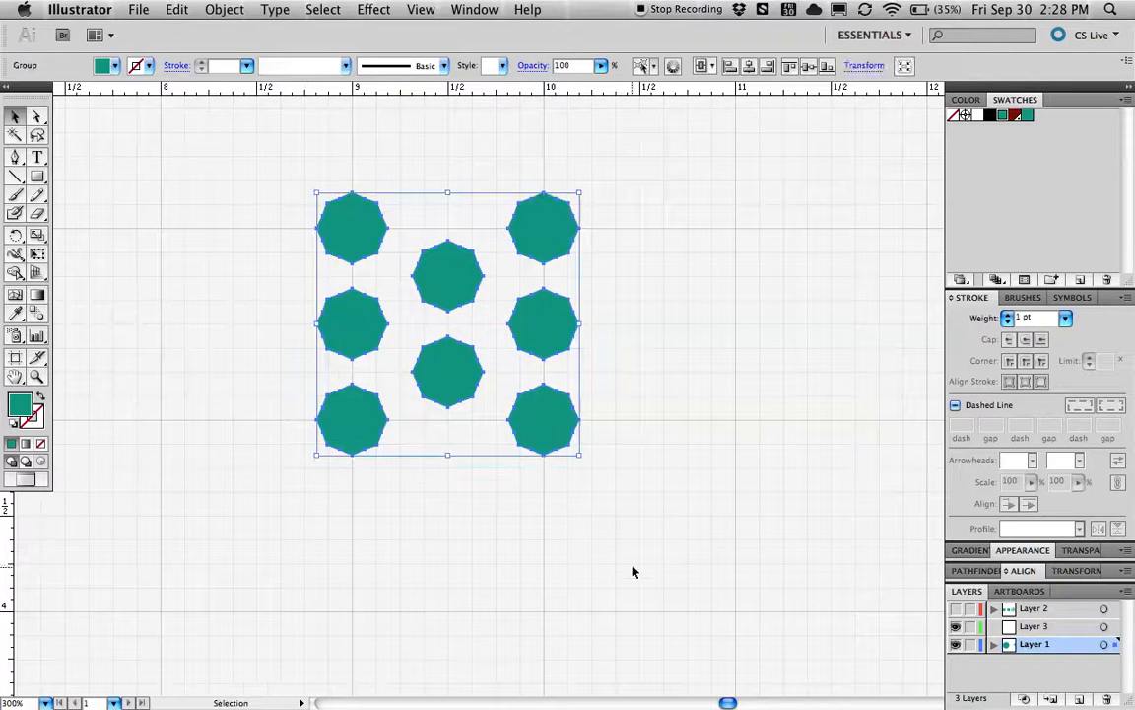
{"action": "left_click", "coordinate": [633, 572]}
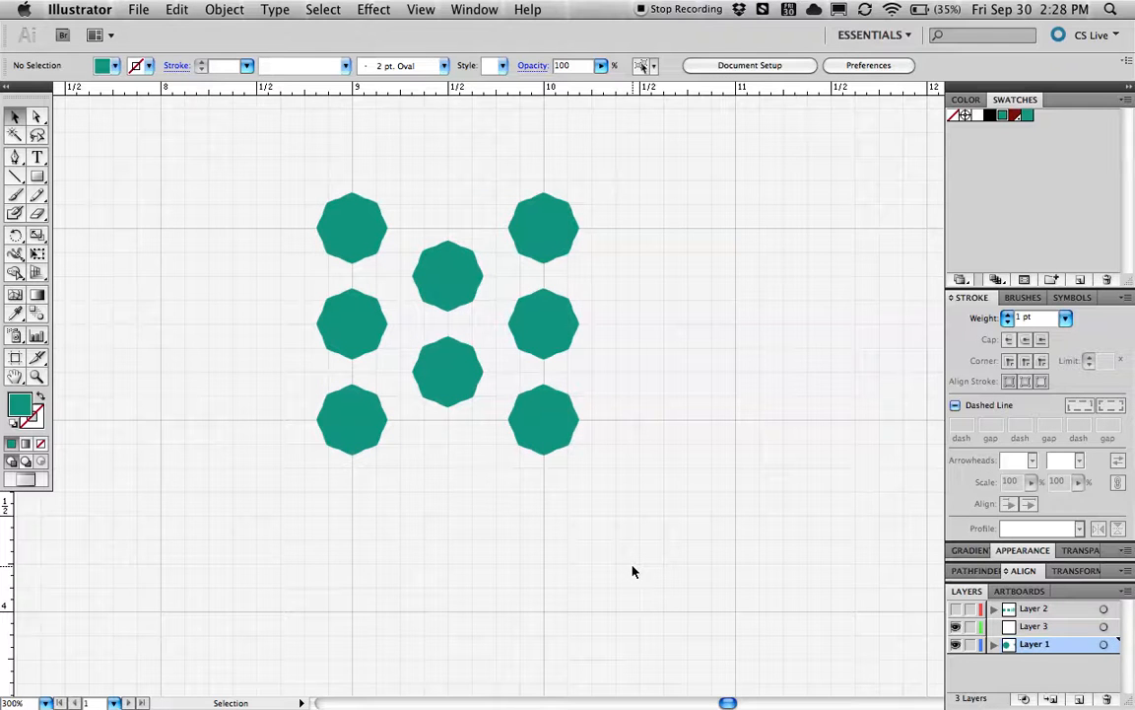
Show the Pathfinder shape modes in the expanded view.
{"action": "left_click_drag", "start_coordinate": [626, 555], "coordinate": [542, 540]}
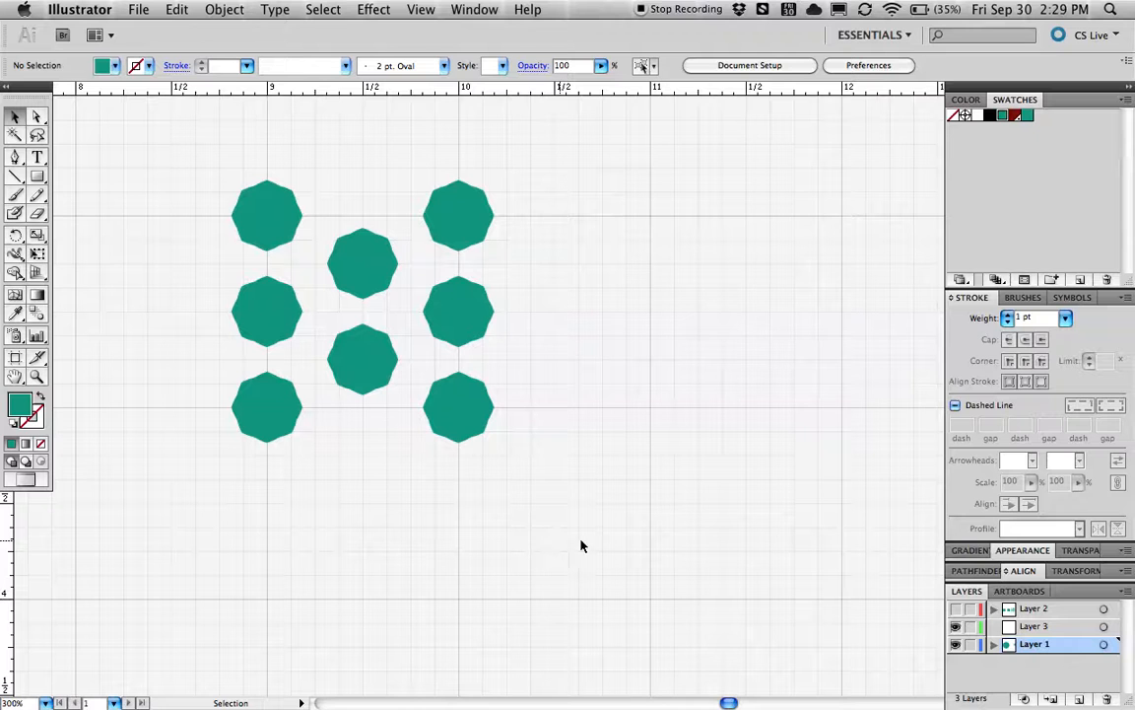
{"action": "left_click", "coordinate": [977, 571]}
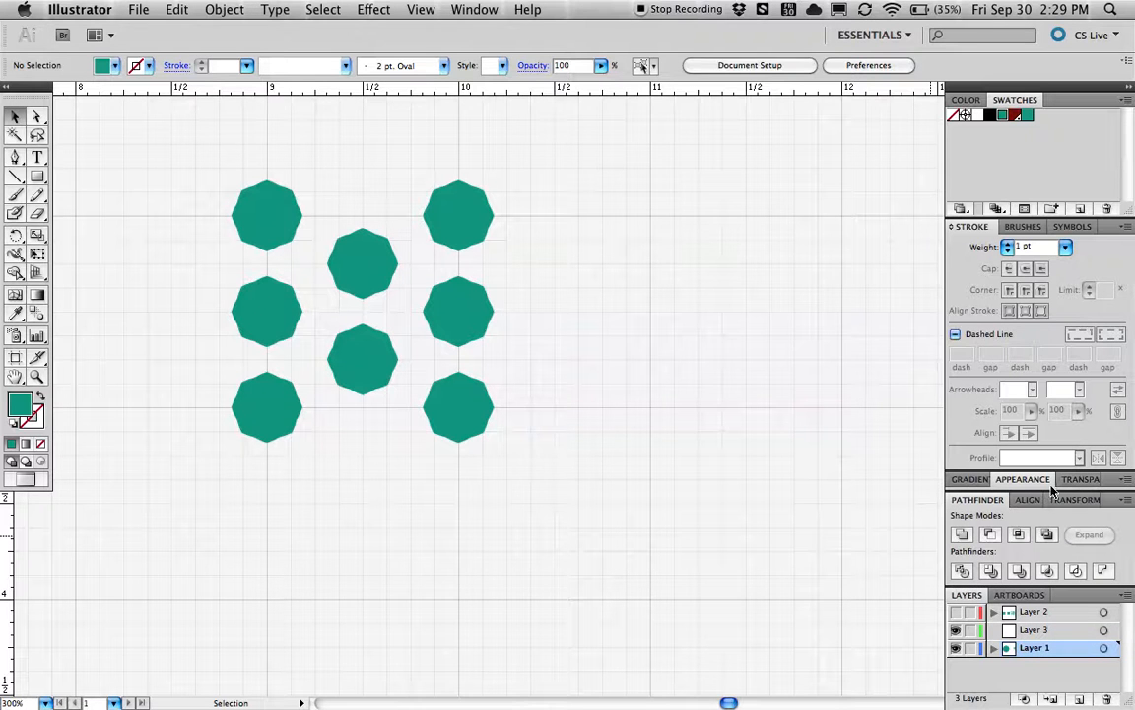
{"action": "scroll", "coordinate": [1048, 394], "scroll_direction": "down", "scroll_amount": 2}
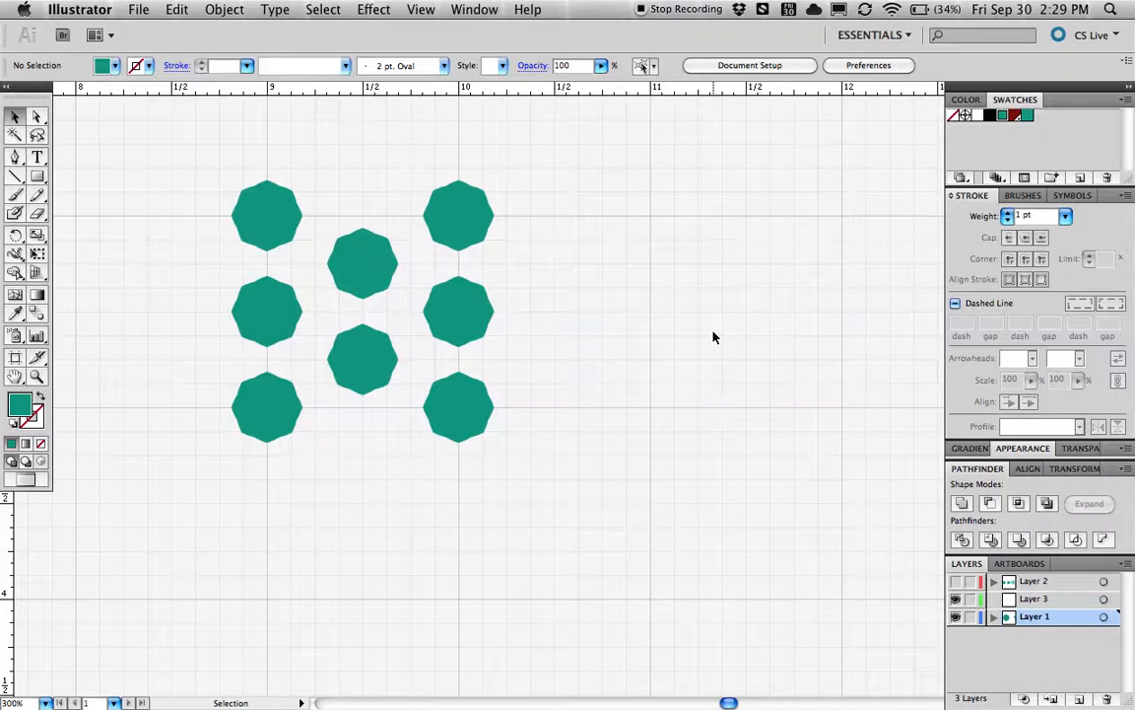
Draw a 1 in square from the upper-left shape's center to the lower-right shape's center and fill it dark red.
{"action": "key", "text": "m"}
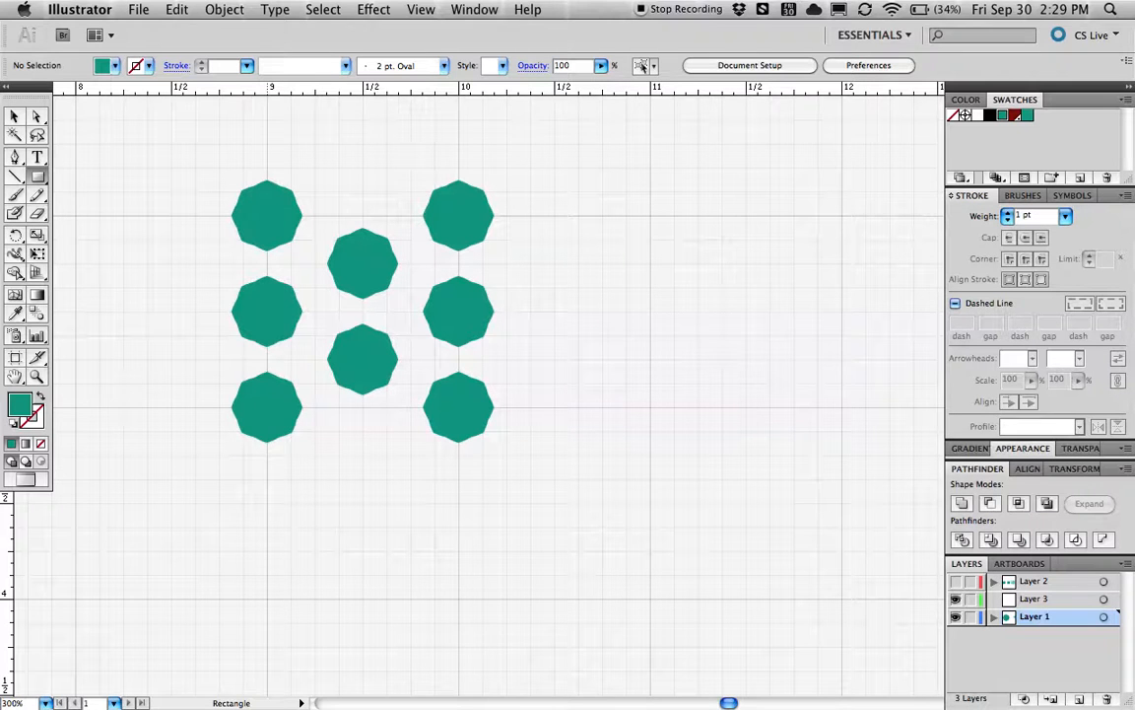
{"action": "left_click_drag", "start_coordinate": [267, 216], "coordinate": [460, 407]}
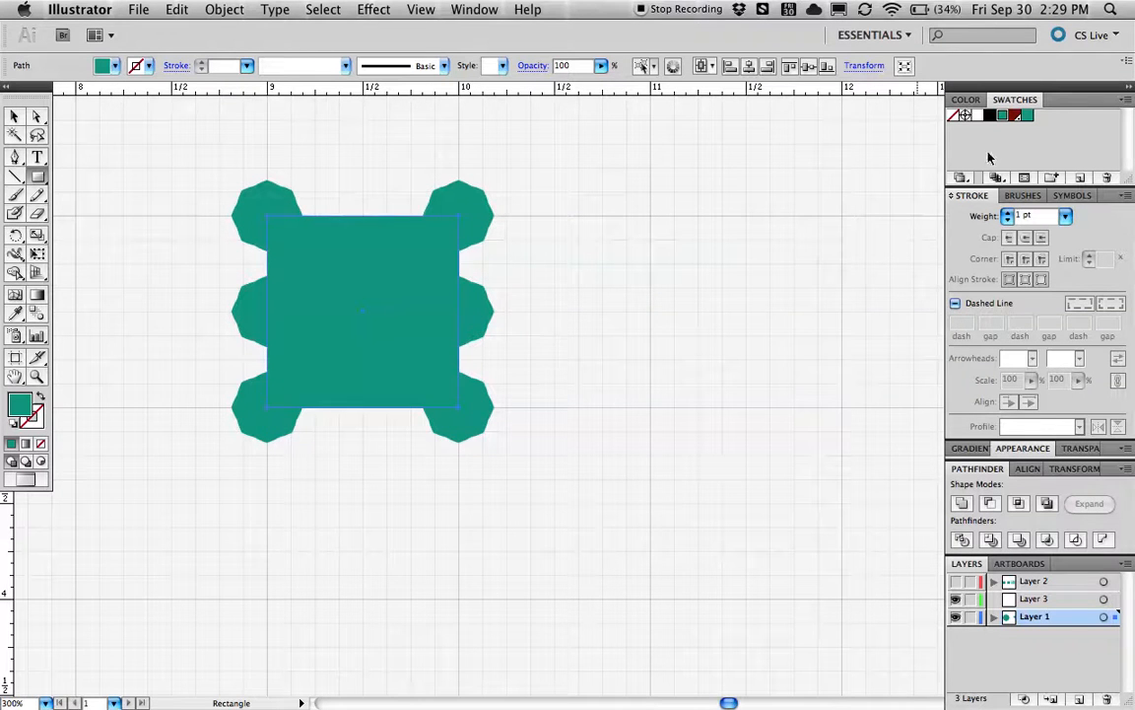
{"action": "left_click", "coordinate": [1015, 116]}
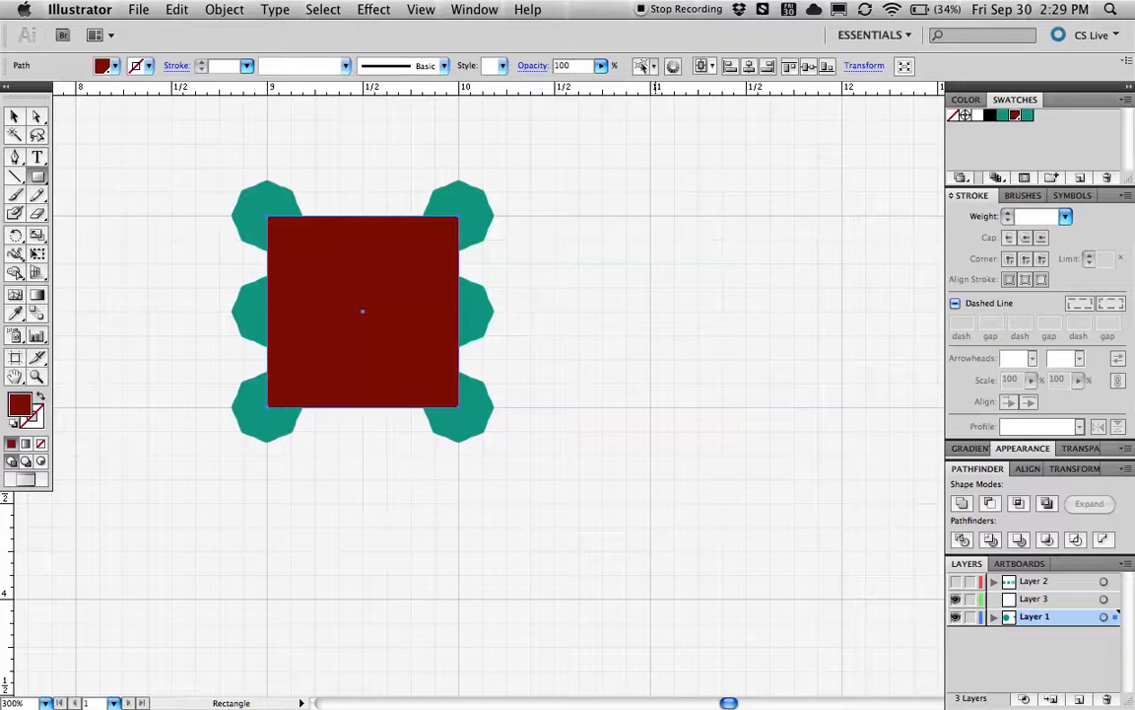
Expand the contents of Layer 1 and select the dark red square together with the grouped green shapes.
{"action": "key", "text": "v"}
{"action": "left_click", "coordinate": [589, 231]}
{"action": "left_click", "coordinate": [367, 293]}
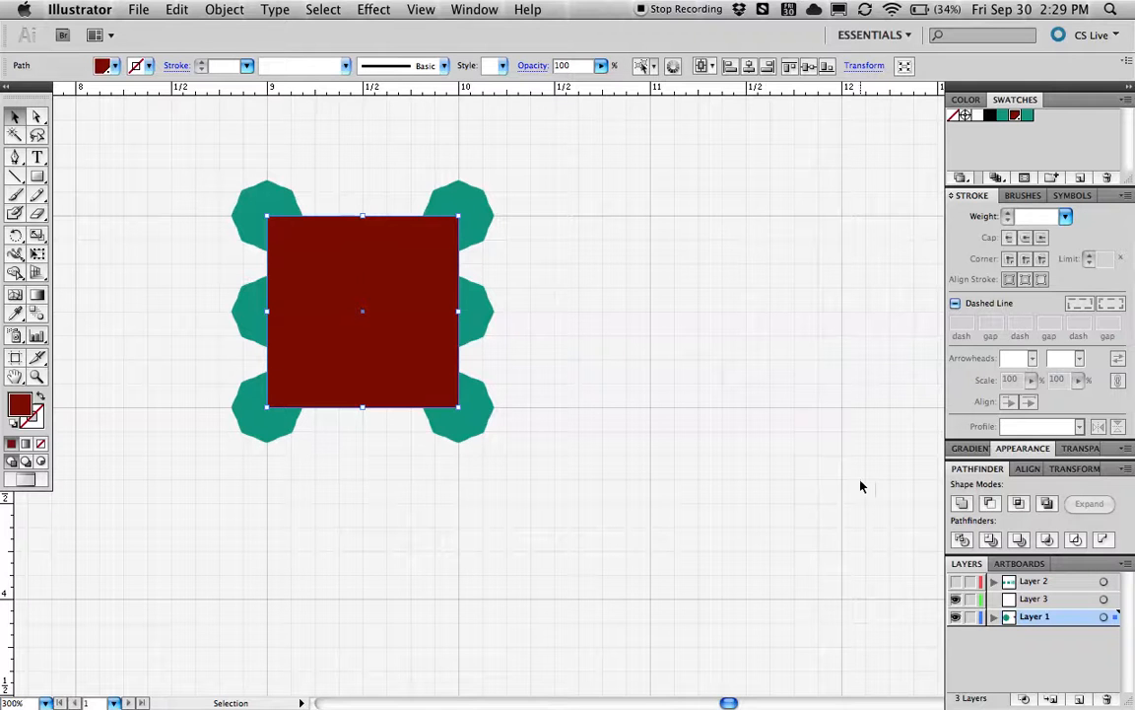
{"action": "left_click", "coordinate": [994, 616]}
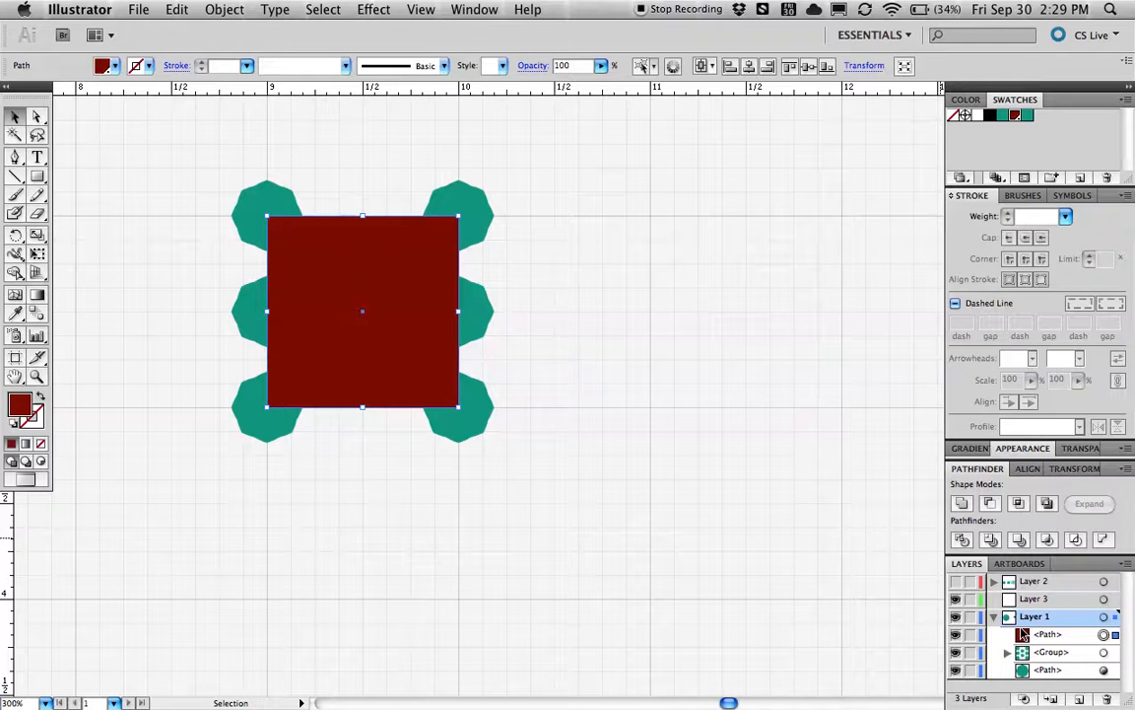
{"action": "left_click_drag", "start_coordinate": [551, 179], "coordinate": [175, 474]}
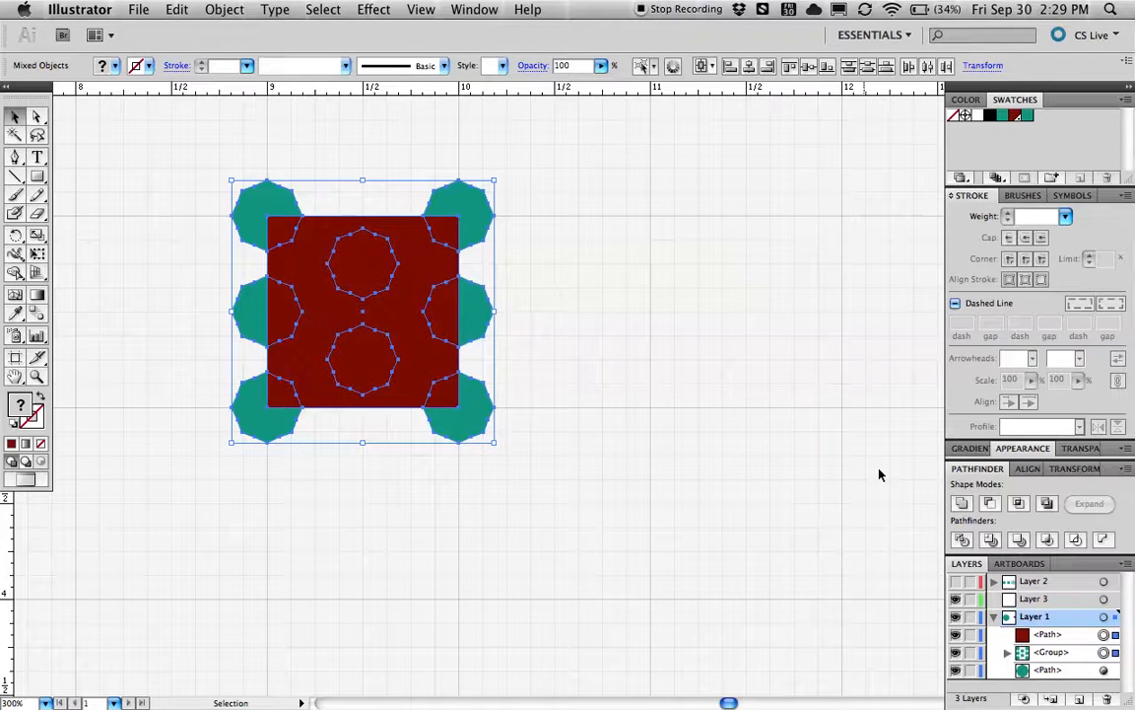
Try the Pathfinder Minus Front operation on the square and the grouped shapes, and undo it.
{"action": "left_click", "coordinate": [989, 503]}
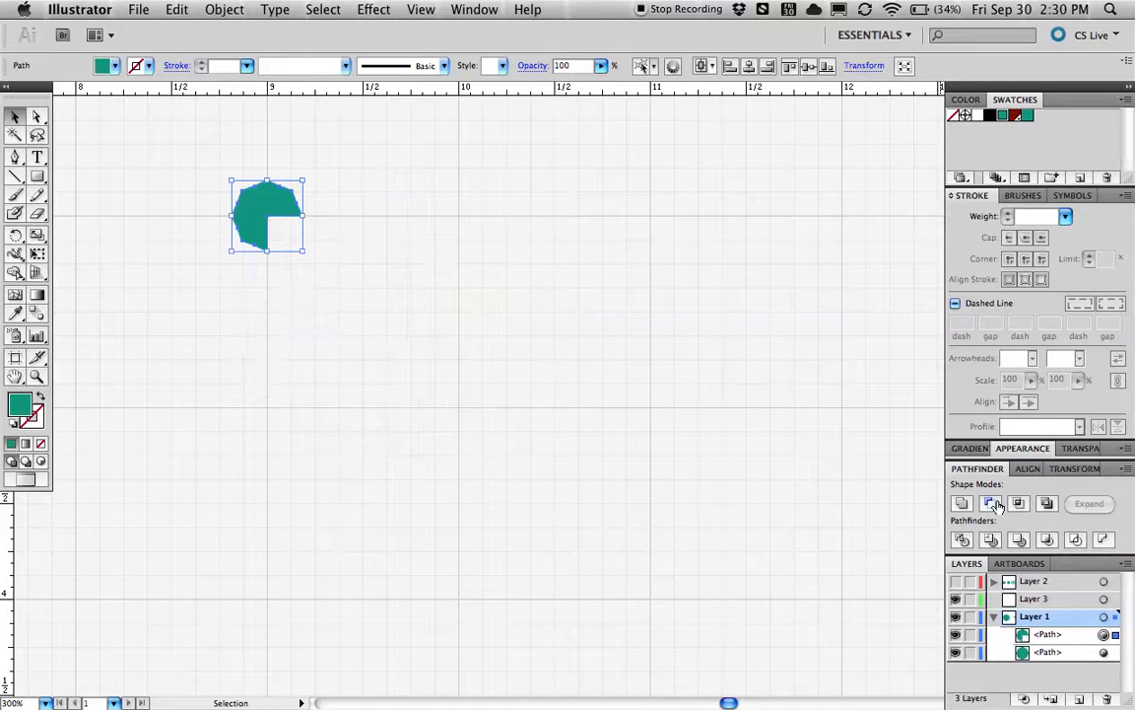
{"action": "key", "text": "a"}
{"action": "key", "text": "super+z"}
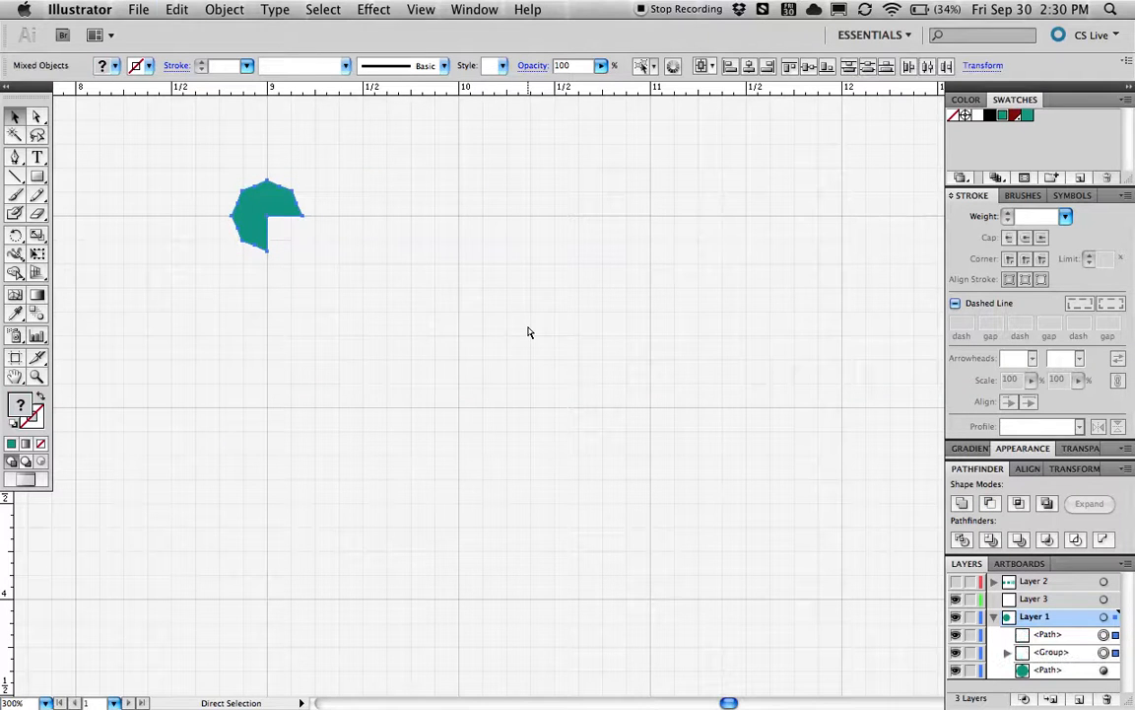
{"action": "left_click", "coordinate": [1006, 652]}
{"action": "left_click", "coordinate": [1006, 652]}
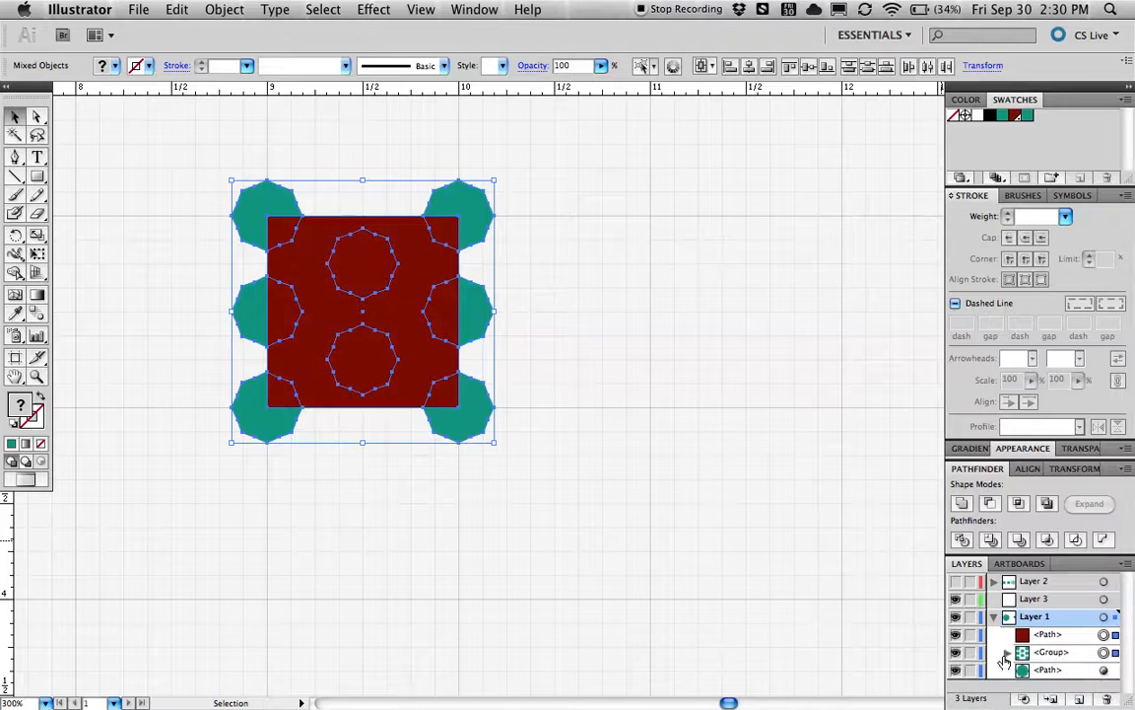
{"action": "key", "text": "space"}
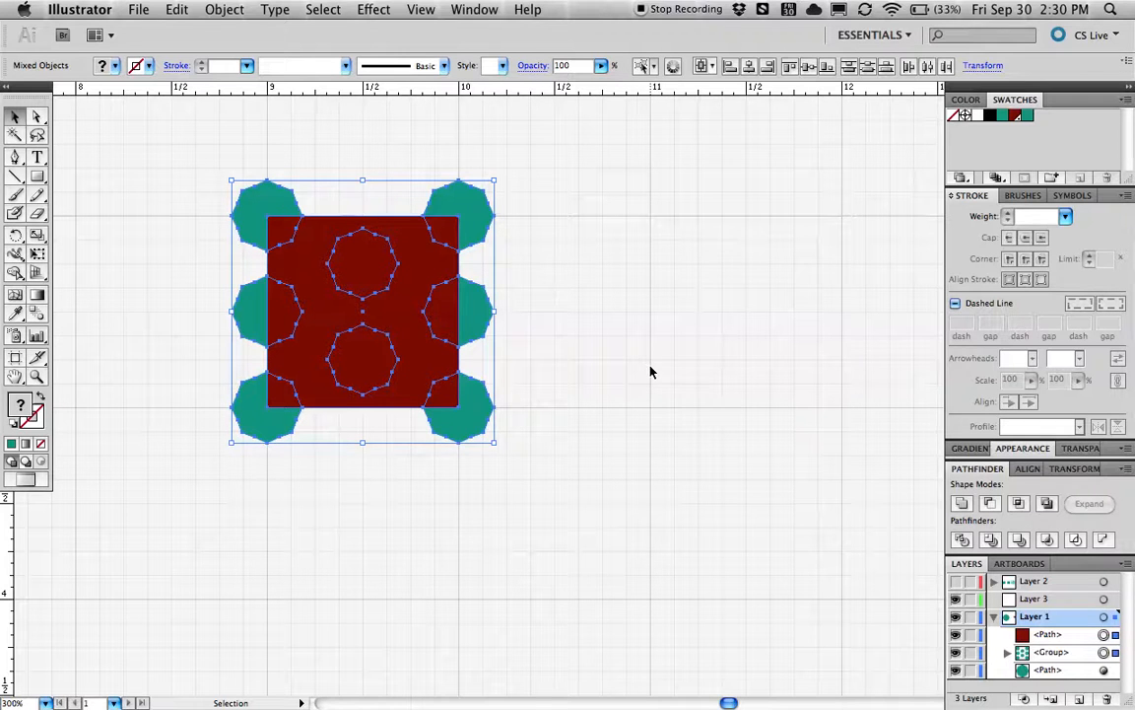
Apply the Pathfinder Exclude operation to the selected square and grouped shapes, and deselect the result.
{"action": "left_click", "coordinate": [1048, 505]}
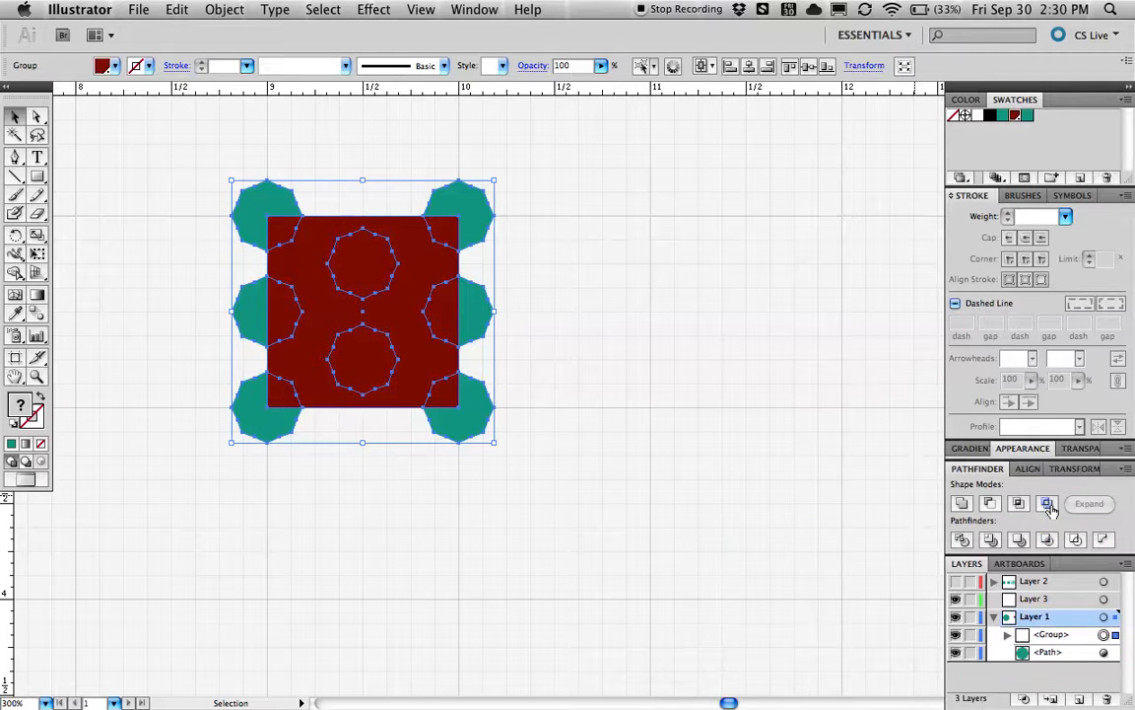
{"action": "left_click", "coordinate": [680, 343]}
{"action": "scroll", "coordinate": [311, 463], "scroll_direction": "left", "scroll_amount": 3}
{"action": "scroll", "coordinate": [311, 463], "scroll_direction": "up", "scroll_amount": 1}
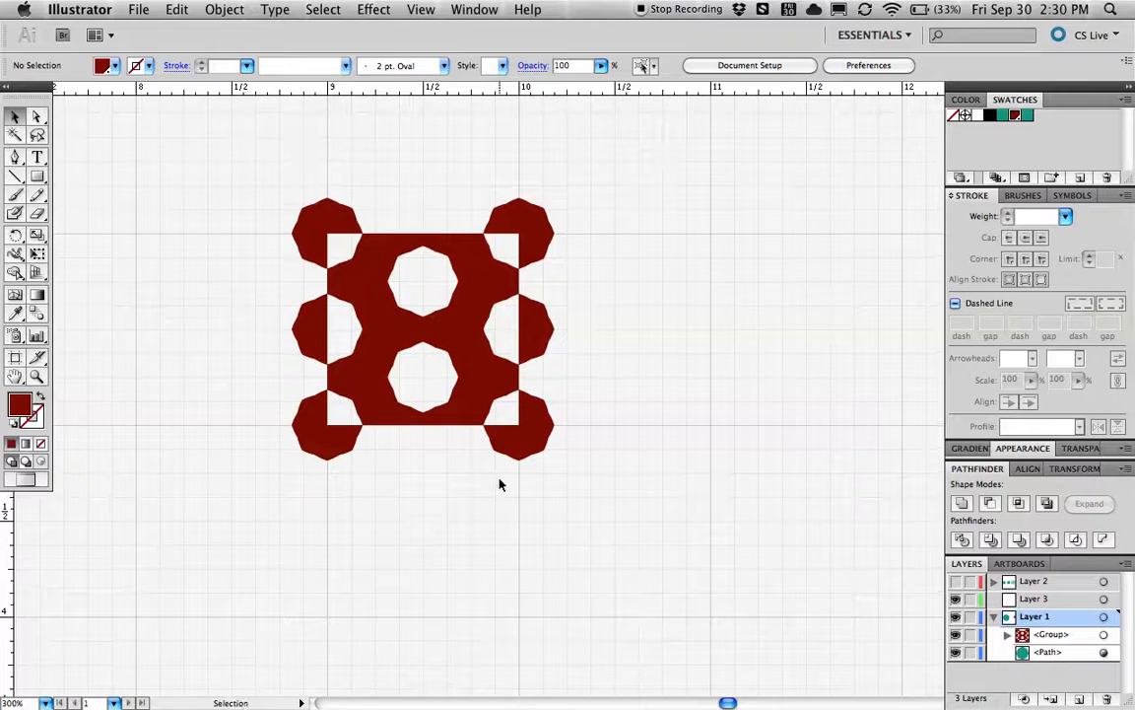
Delete the six dark red pieces that protrude beyond the square's corners and sides, using Direct Selection.
{"action": "key", "text": "a"}
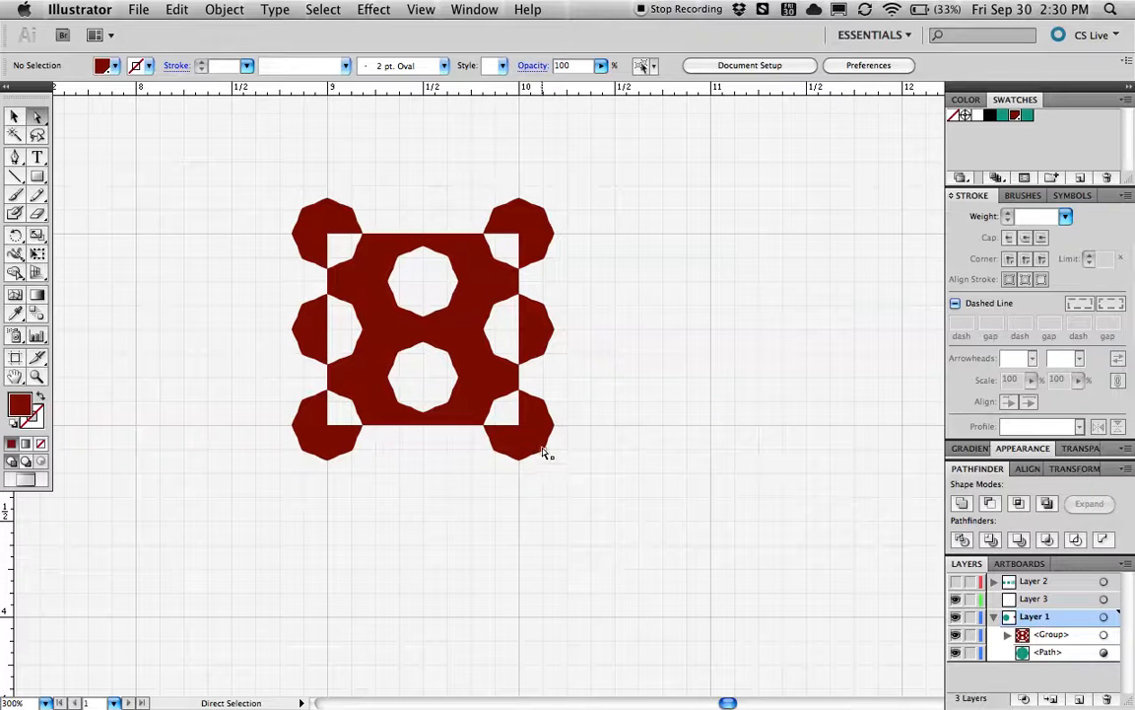
{"action": "left_click", "coordinate": [540, 228]}
{"action": "left_click", "coordinate": [540, 325], "text": "shift"}
{"action": "left_click", "coordinate": [537, 441], "text": "shift"}
{"action": "left_click", "coordinate": [317, 435], "text": "shift"}
{"action": "left_click", "coordinate": [309, 331], "text": "shift"}
{"action": "left_click", "coordinate": [317, 223], "text": "shift"}
{"action": "key", "text": "Delete"}
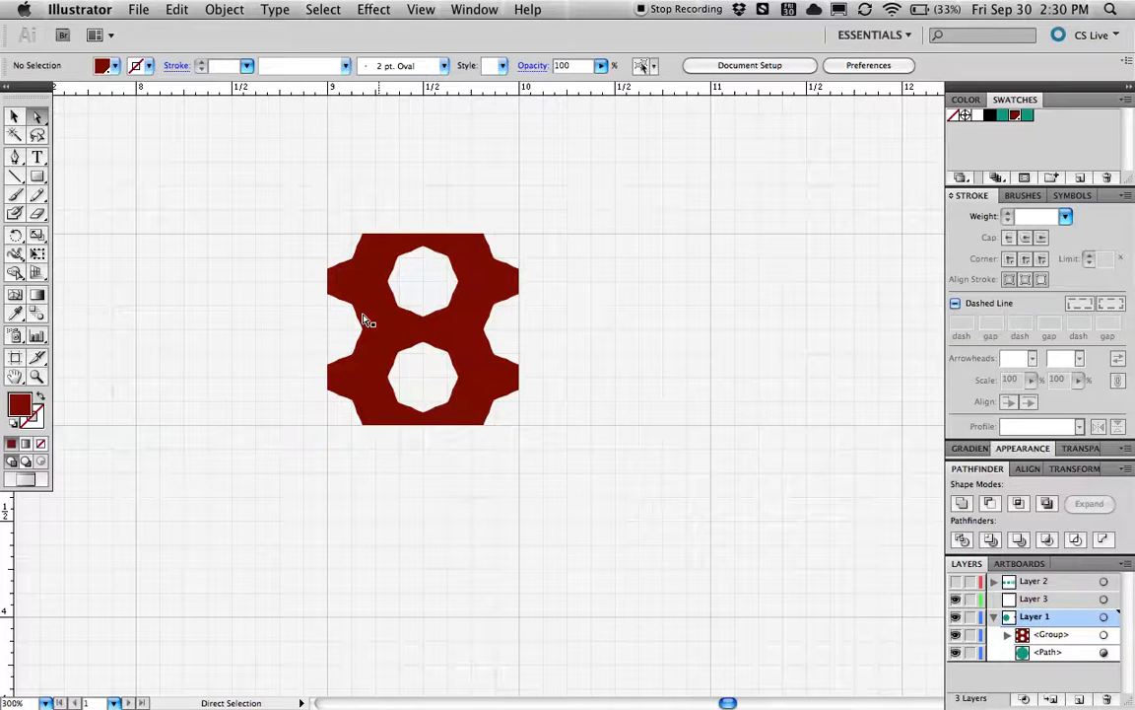
{"action": "key", "text": "v"}
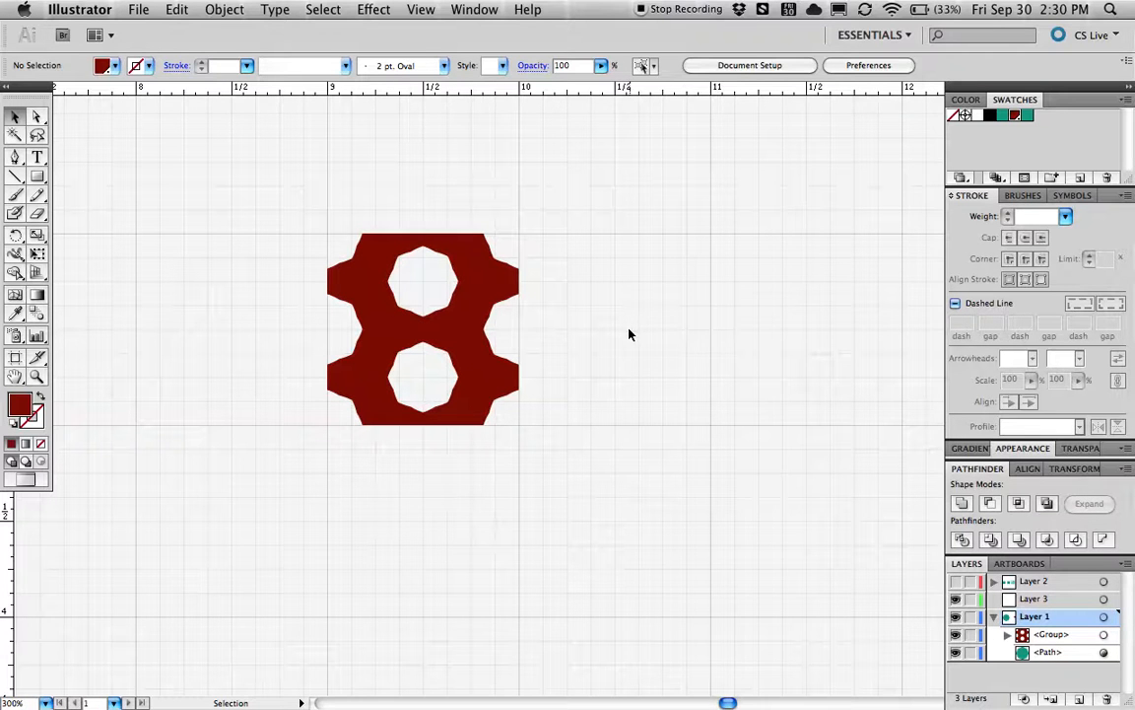
Fill the dark red cut-out tile with the green swatch and deselect it.
{"action": "left_click", "coordinate": [494, 292]}
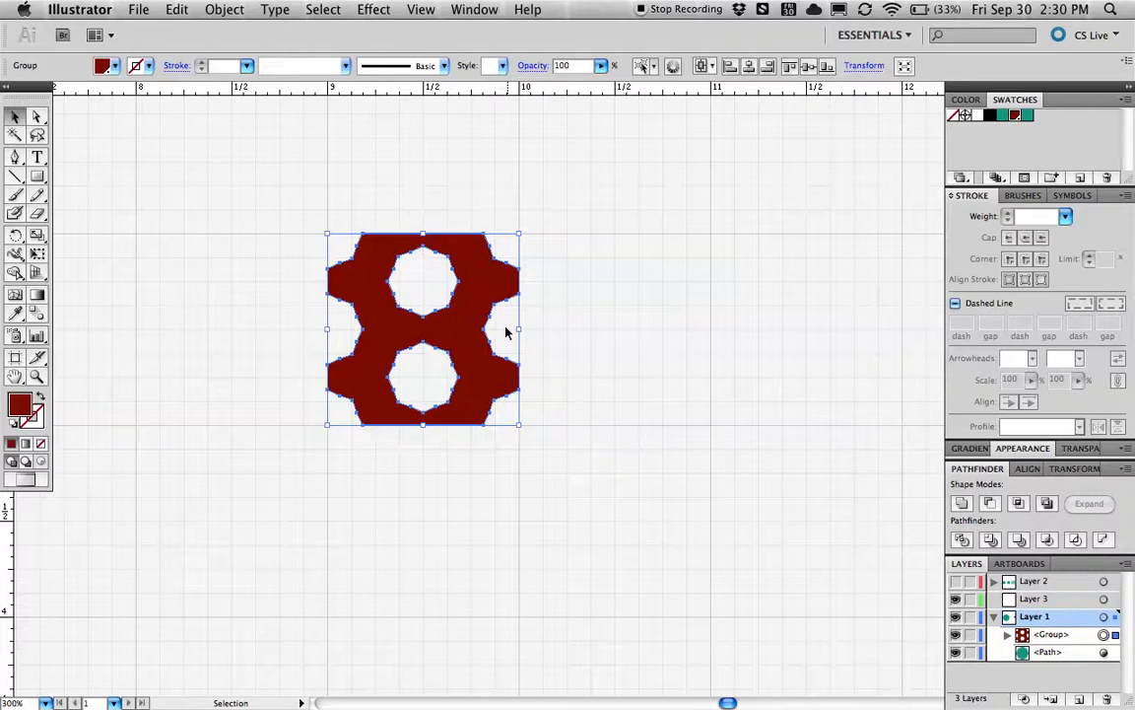
{"action": "left_click_drag", "start_coordinate": [651, 392], "coordinate": [552, 385]}
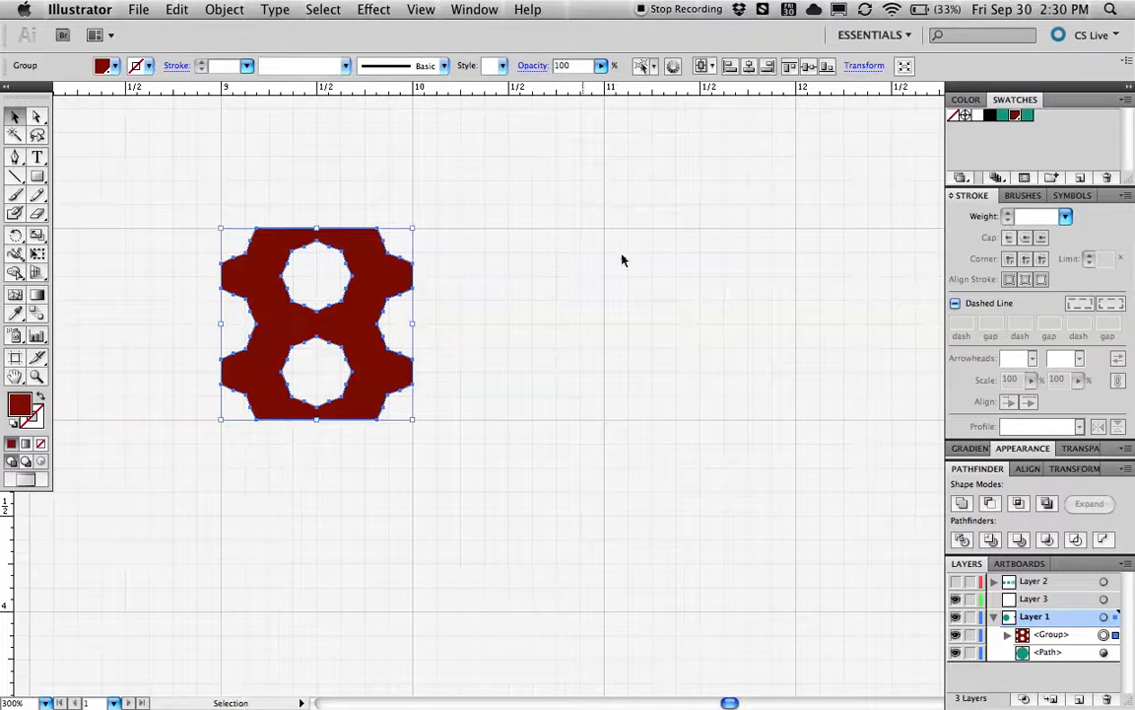
{"action": "left_click", "coordinate": [1004, 115]}
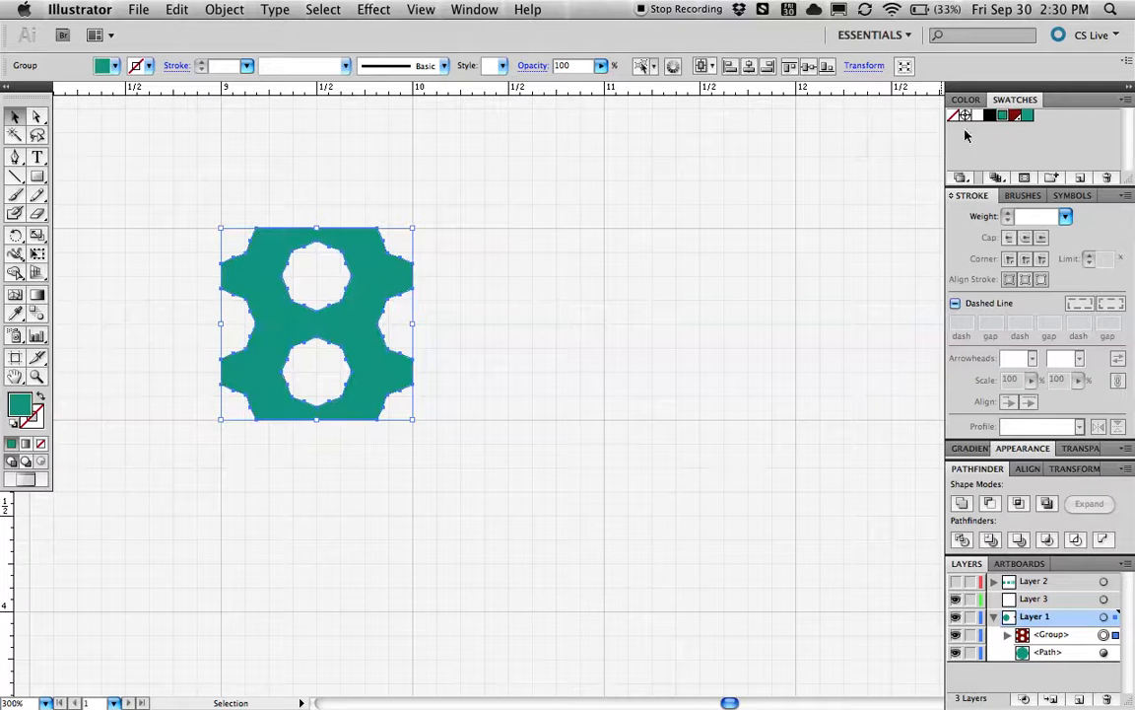
{"action": "left_click", "coordinate": [461, 344]}
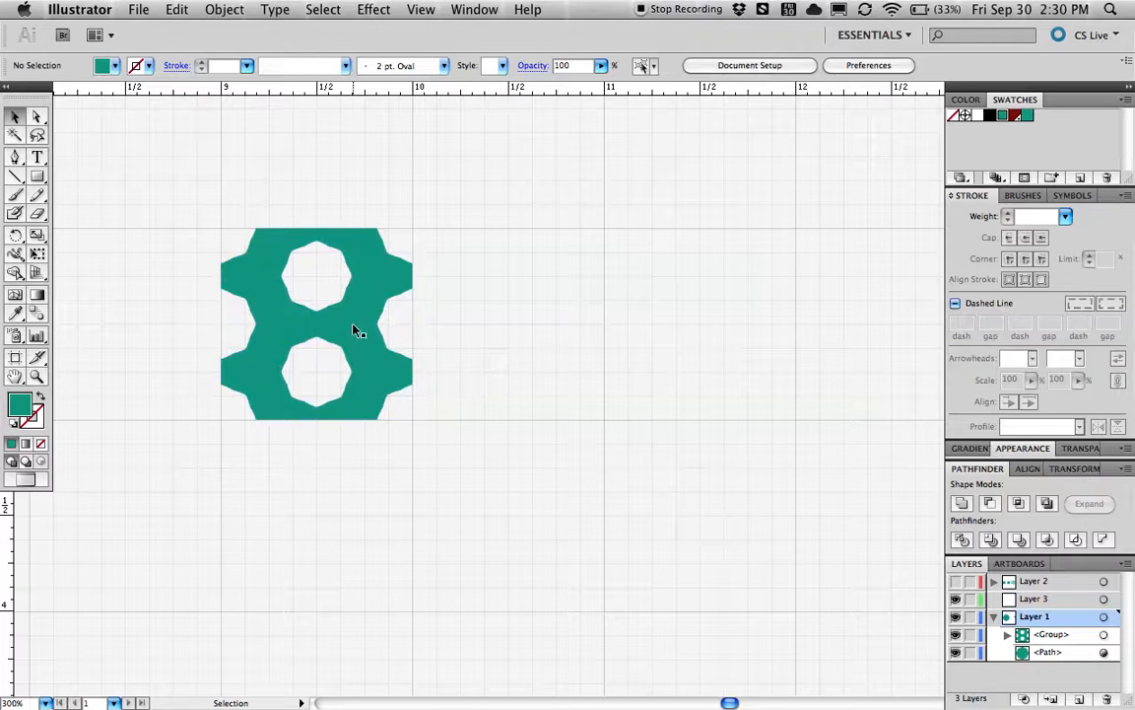
Place a copy of the green tile 2 in to its right, between 11 and 12 in on the ruler.
{"action": "left_click", "coordinate": [659, 320]}
{"action": "left_click_drag", "start_coordinate": [362, 335], "coordinate": [749, 350]}
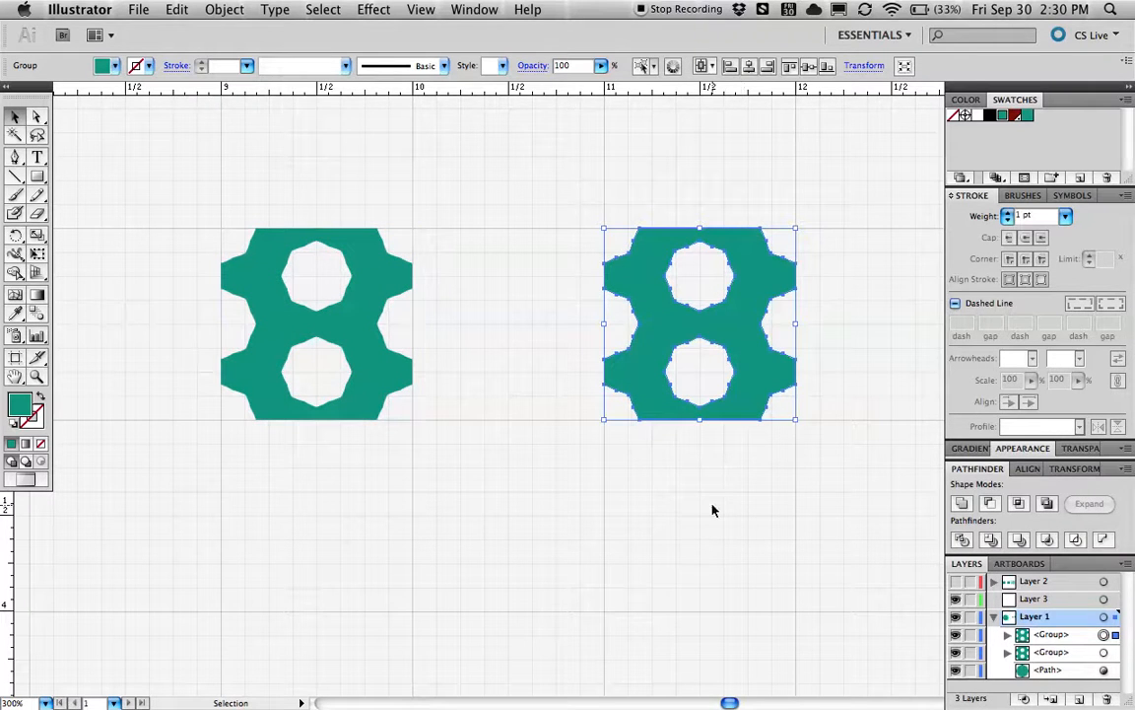
{"action": "left_click", "coordinate": [714, 510]}
Draw a 1 in square exactly covering the tile copy and fill it with dark red.
{"action": "scroll", "coordinate": [598, 506], "scroll_direction": "right", "scroll_amount": 6}
{"action": "key", "text": "m"}
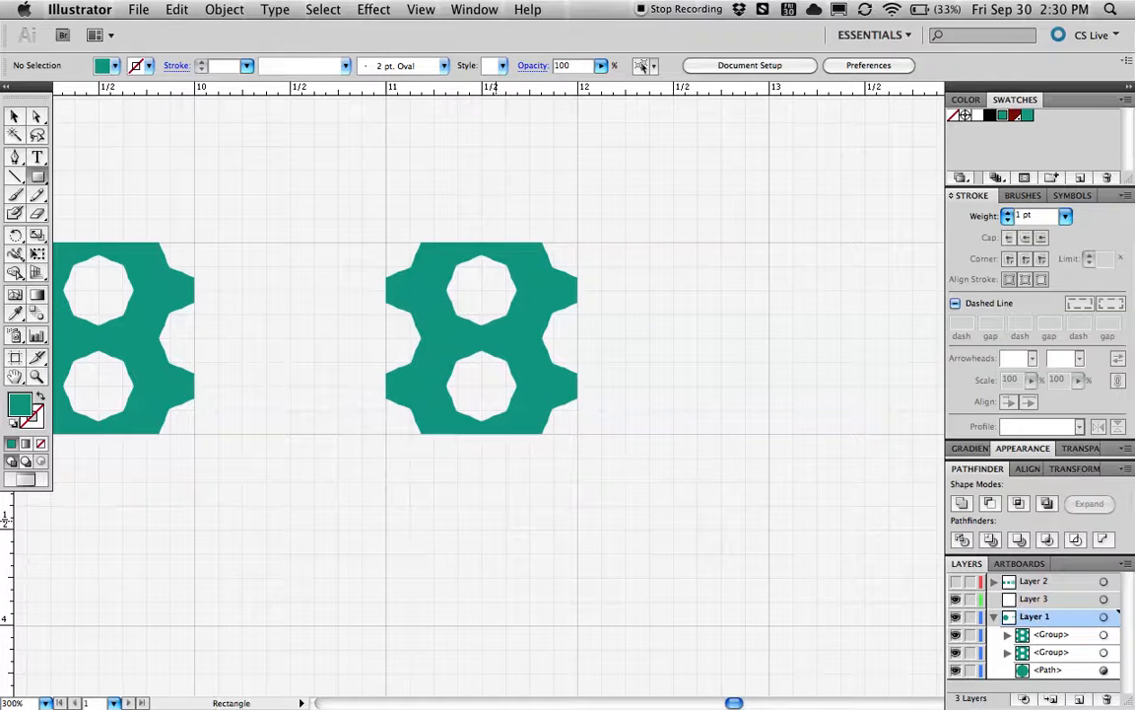
{"action": "left_click_drag", "start_coordinate": [386, 242], "coordinate": [578, 433]}
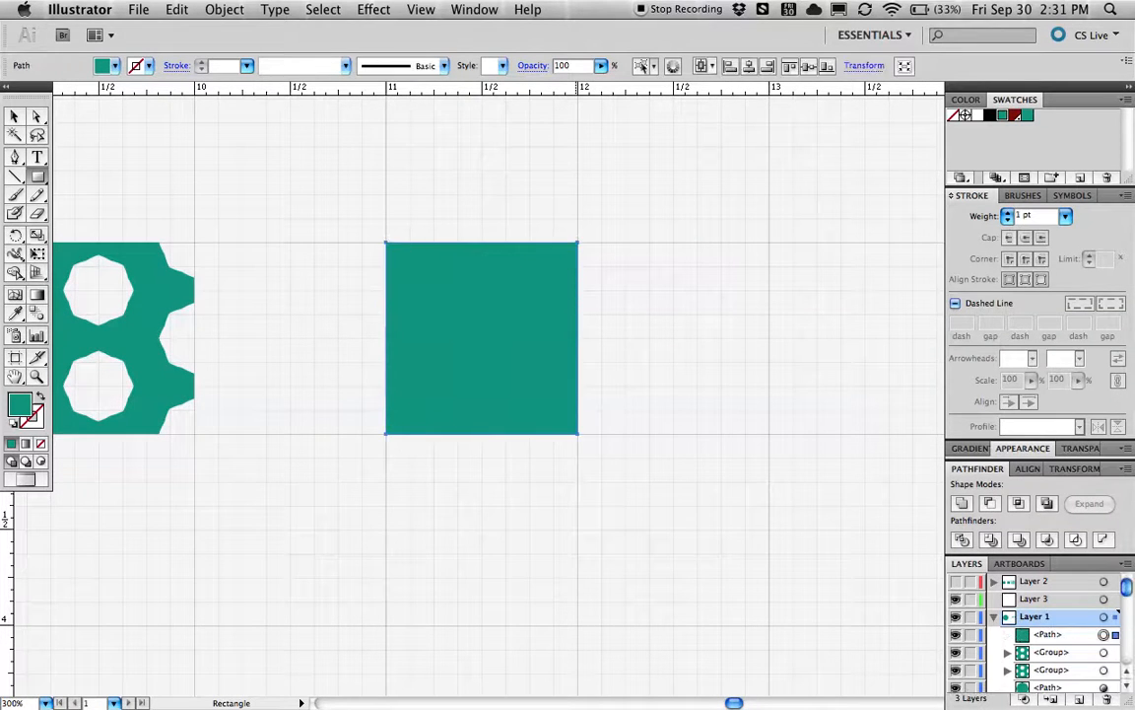
{"action": "left_click", "coordinate": [1015, 115]}
{"action": "key", "text": "v"}
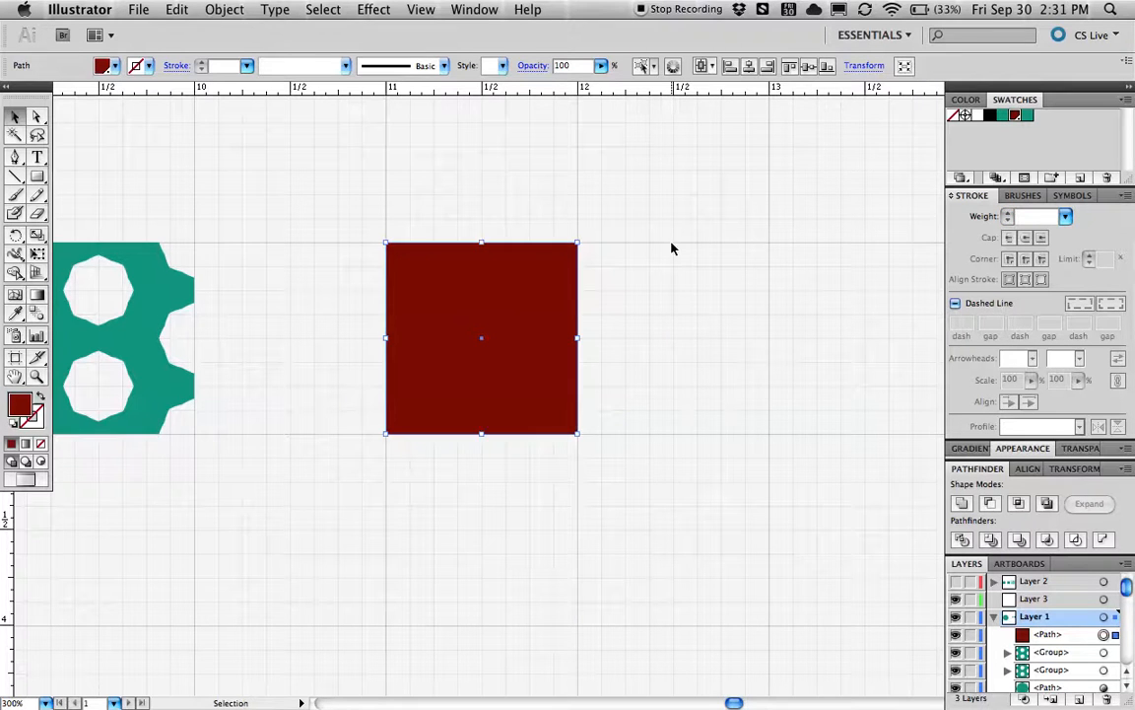
Try Pathfinder Intersect on the dark red square and the tile copy beneath it, undo it, and apply Exclude instead.
{"action": "left_click_drag", "start_coordinate": [643, 223], "coordinate": [344, 476]}
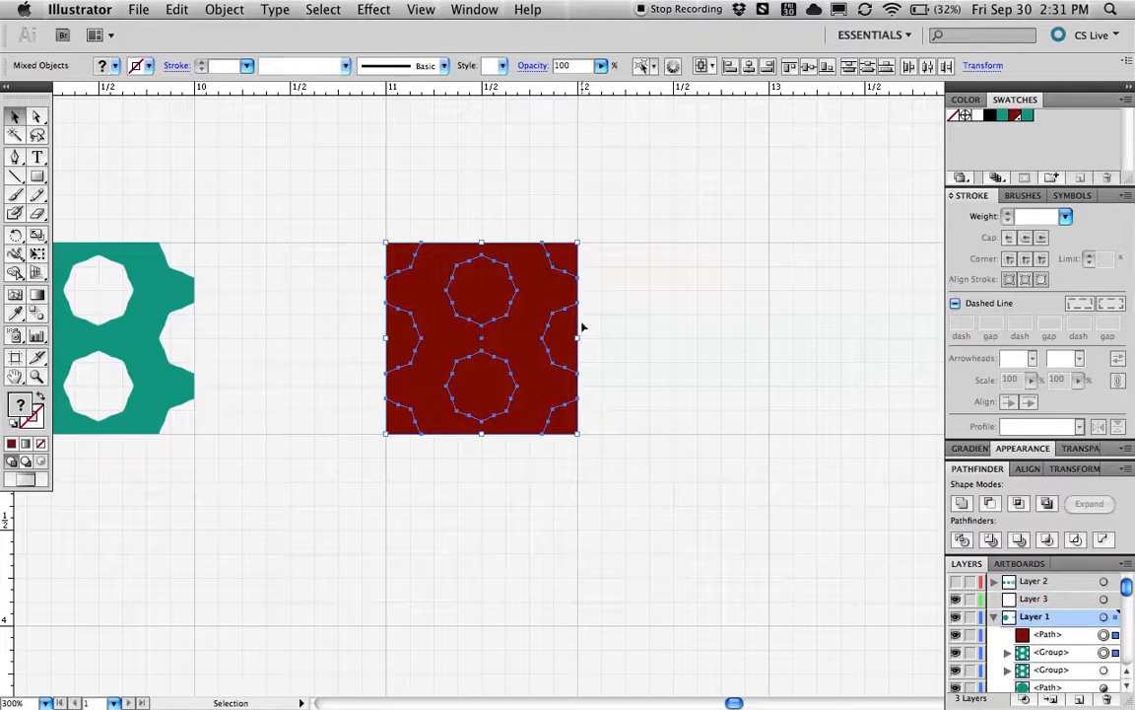
{"action": "left_click", "coordinate": [1022, 505]}
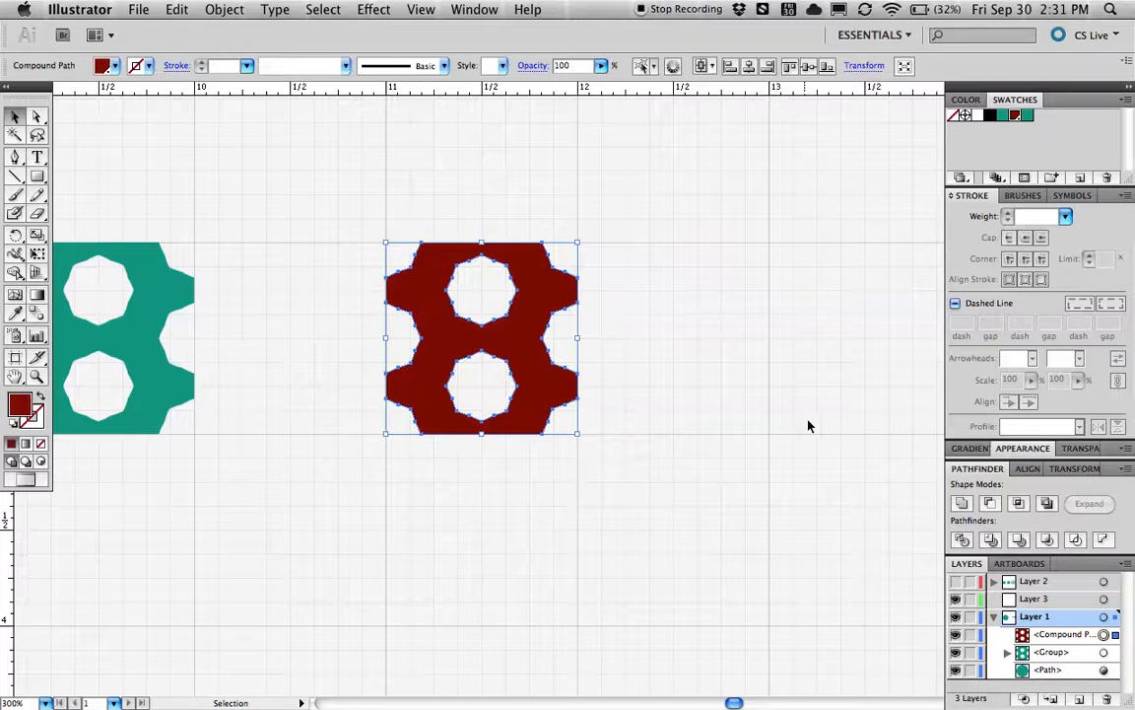
{"action": "key", "text": "super+z"}
{"action": "left_click", "coordinate": [1046, 503]}
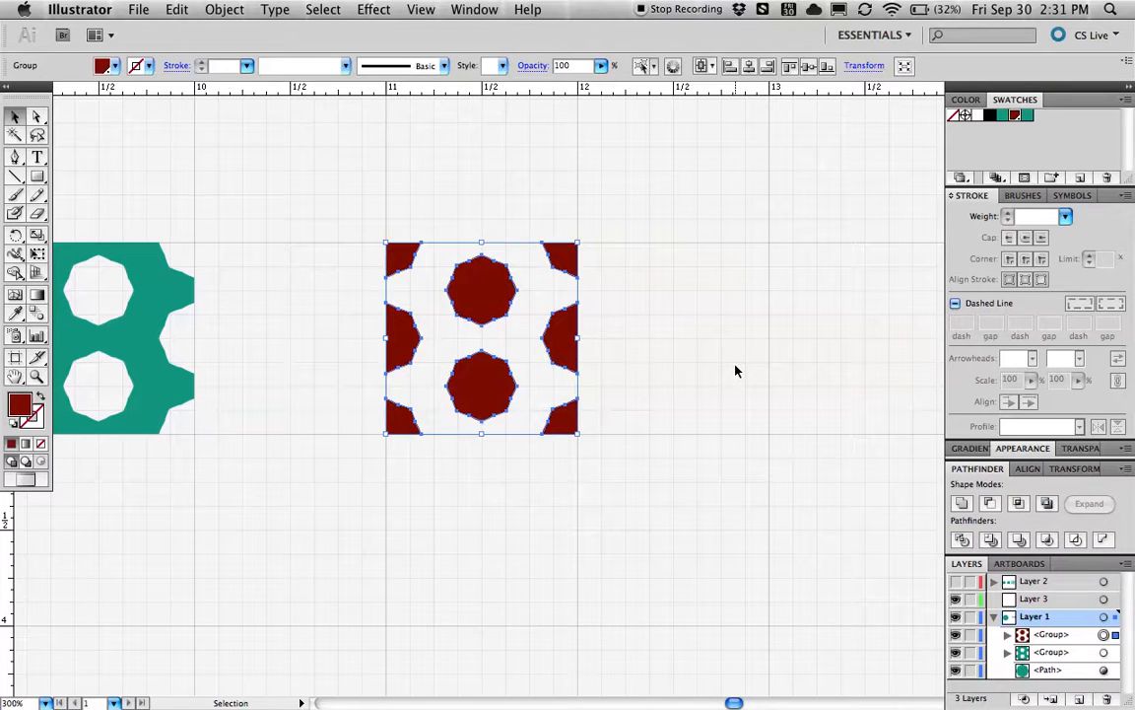
{"action": "left_click", "coordinate": [677, 371]}
Fill the resulting group of dark red dot pieces with the green swatch and deselect it.
{"action": "left_click_drag", "start_coordinate": [640, 211], "coordinate": [310, 462]}
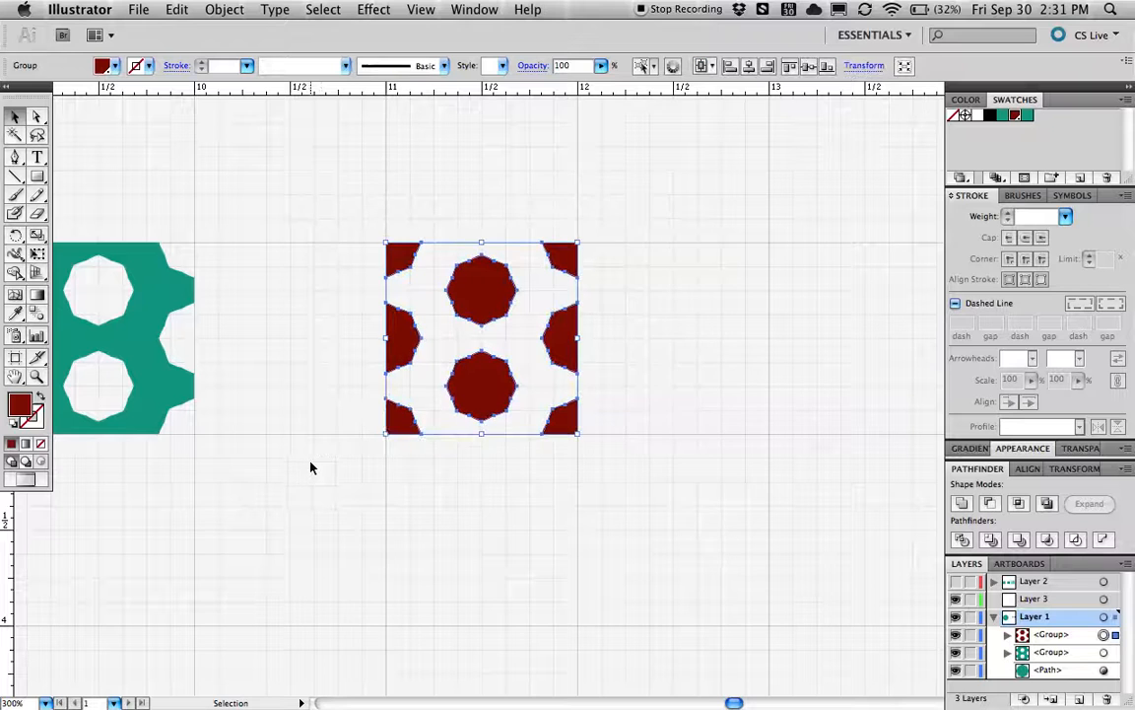
{"action": "left_click", "coordinate": [1003, 115]}
{"action": "left_click", "coordinate": [689, 347]}
Copy the original tile over the dot tile, fill the copy dark red to compare how they fit, and delete it.
{"action": "left_click_drag", "start_coordinate": [447, 466], "coordinate": [573, 497]}
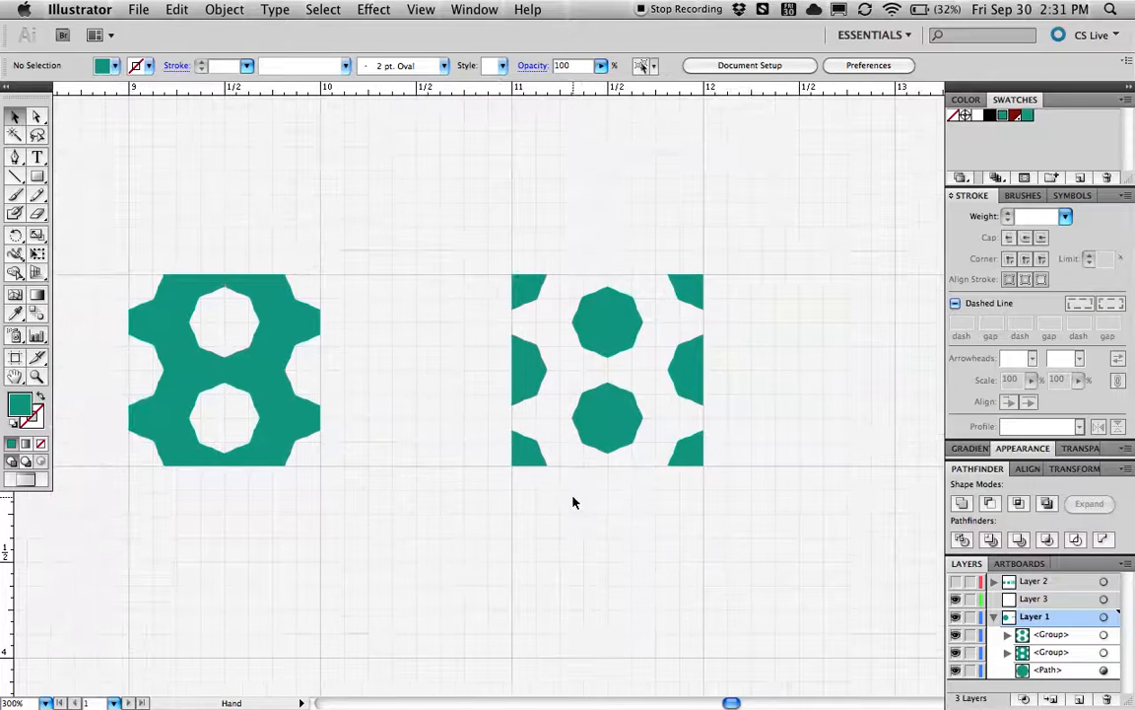
{"action": "left_click_drag", "start_coordinate": [432, 510], "coordinate": [512, 499]}
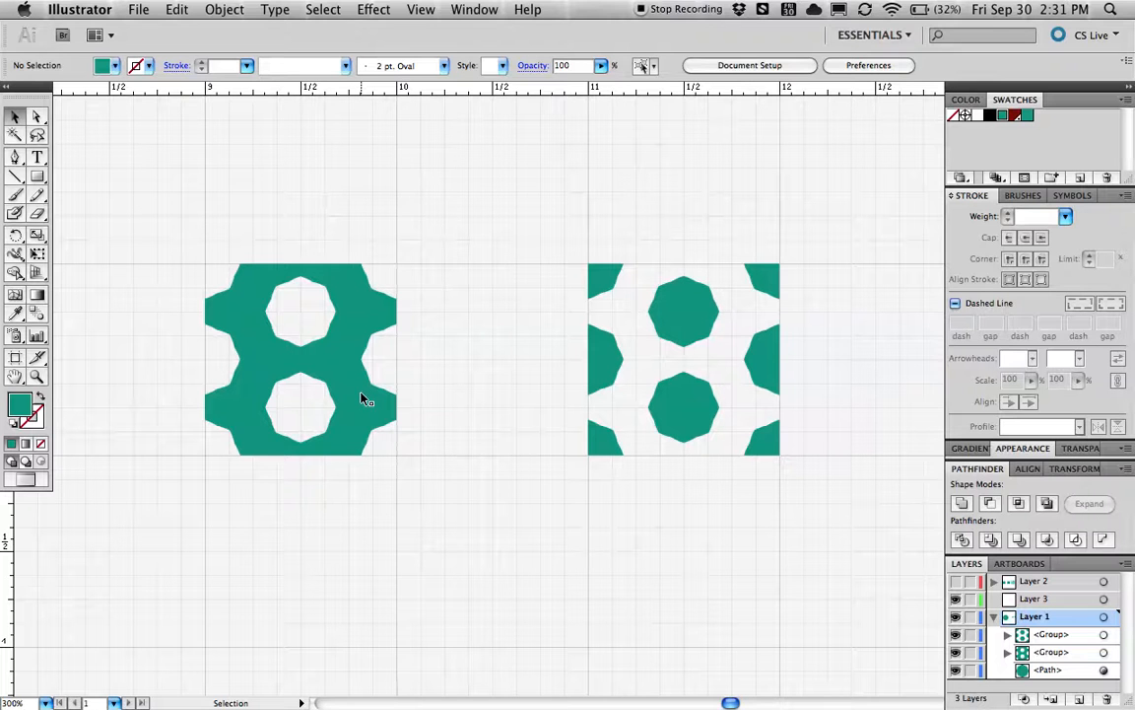
{"action": "left_click_drag", "start_coordinate": [362, 396], "coordinate": [760, 409]}
{"action": "left_click", "coordinate": [1015, 115]}
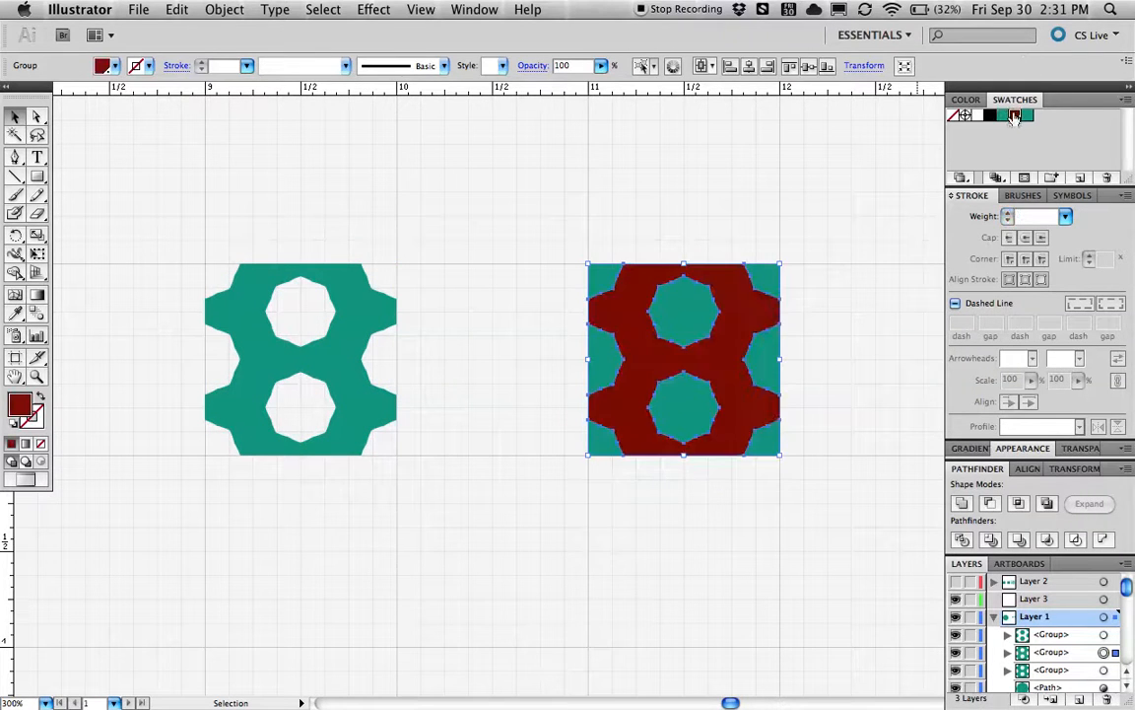
{"action": "left_click", "coordinate": [875, 304]}
{"action": "left_click", "coordinate": [725, 370]}
{"action": "key", "text": "Delete"}
Add the green dot tile and the green cut-out tile to the swatches as two pattern swatches.
{"action": "key", "text": "a"}
{"action": "key", "text": "super+minus"}
{"action": "key", "text": "super+minus"}
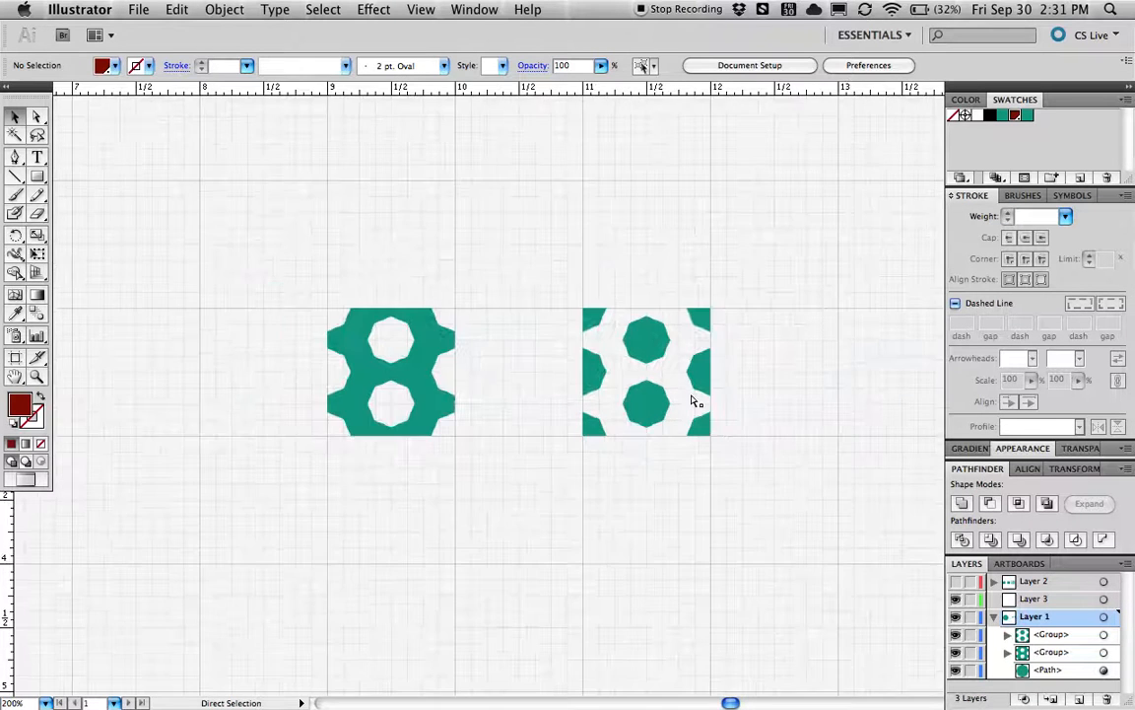
{"action": "scroll", "coordinate": [613, 489], "scroll_direction": "down", "scroll_amount": 3}
{"action": "key", "text": "super+minus"}
{"action": "key", "text": "space"}
{"action": "left_click_drag", "start_coordinate": [528, 461], "coordinate": [612, 465]}
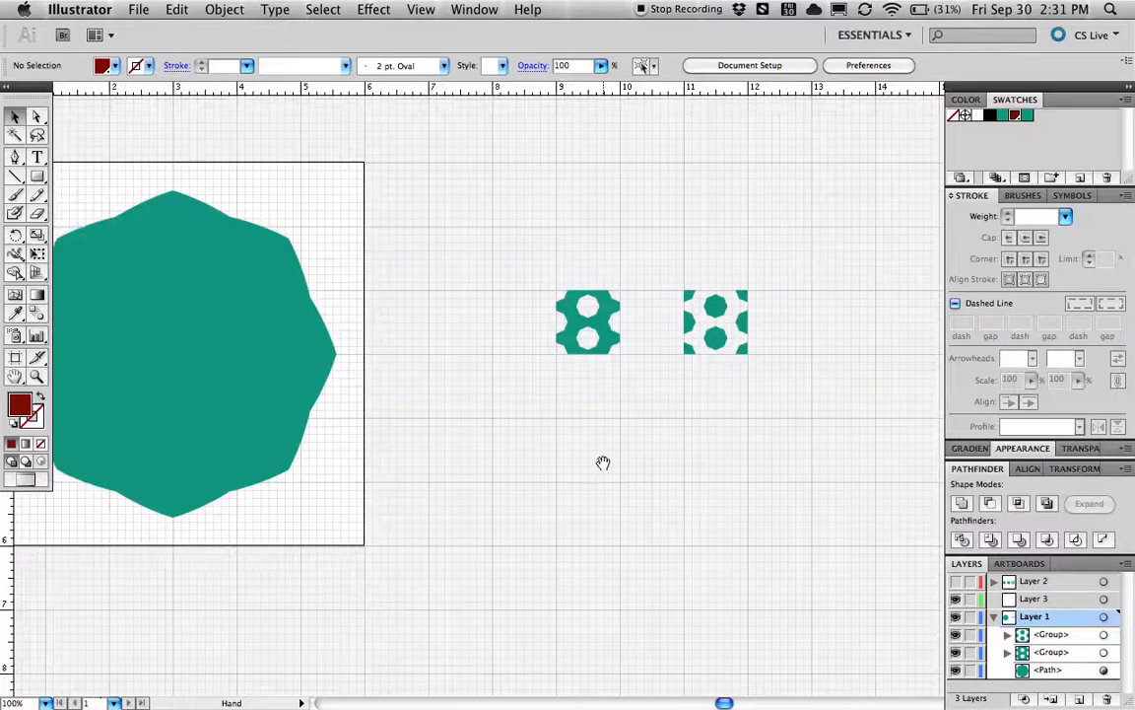
{"action": "left_click", "coordinate": [717, 325]}
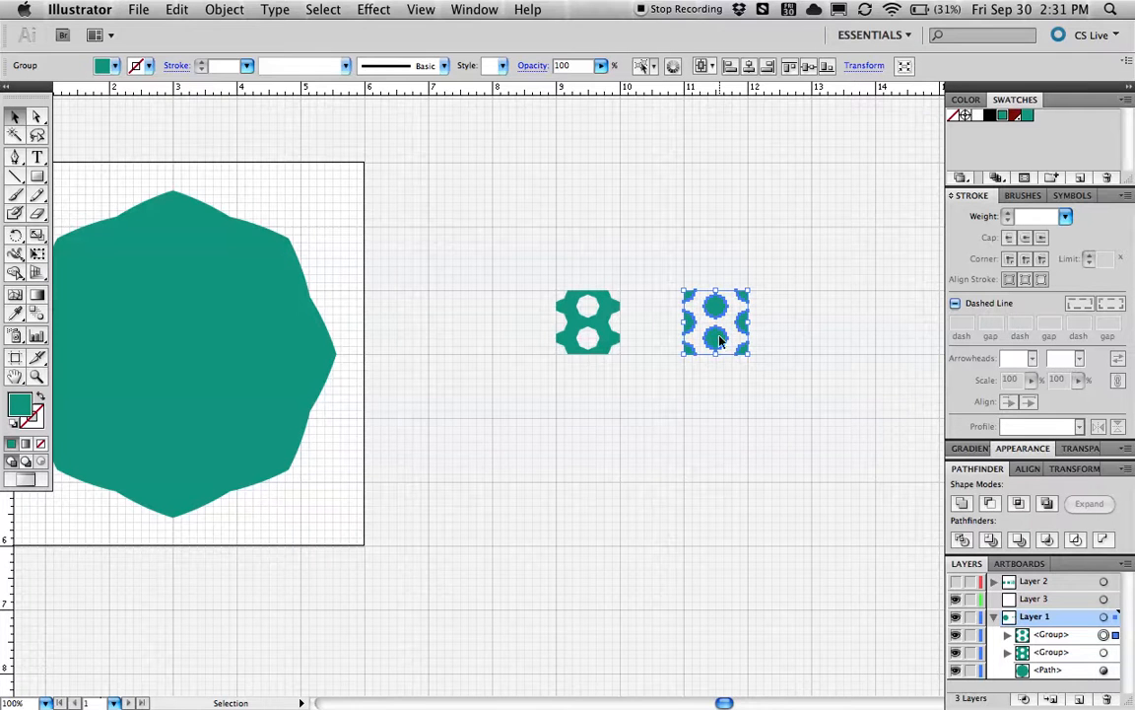
{"action": "left_click_drag", "start_coordinate": [1048, 128], "coordinate": [1047, 129]}
{"action": "left_click", "coordinate": [581, 335]}
{"action": "left_click_drag", "start_coordinate": [557, 317], "coordinate": [1085, 133]}
{"action": "left_click", "coordinate": [537, 253]}
Fill the large green shape on the artboard with the new dot pattern swatch and deselect it.
{"action": "left_click_drag", "start_coordinate": [463, 296], "coordinate": [669, 291]}
{"action": "left_click", "coordinate": [401, 325]}
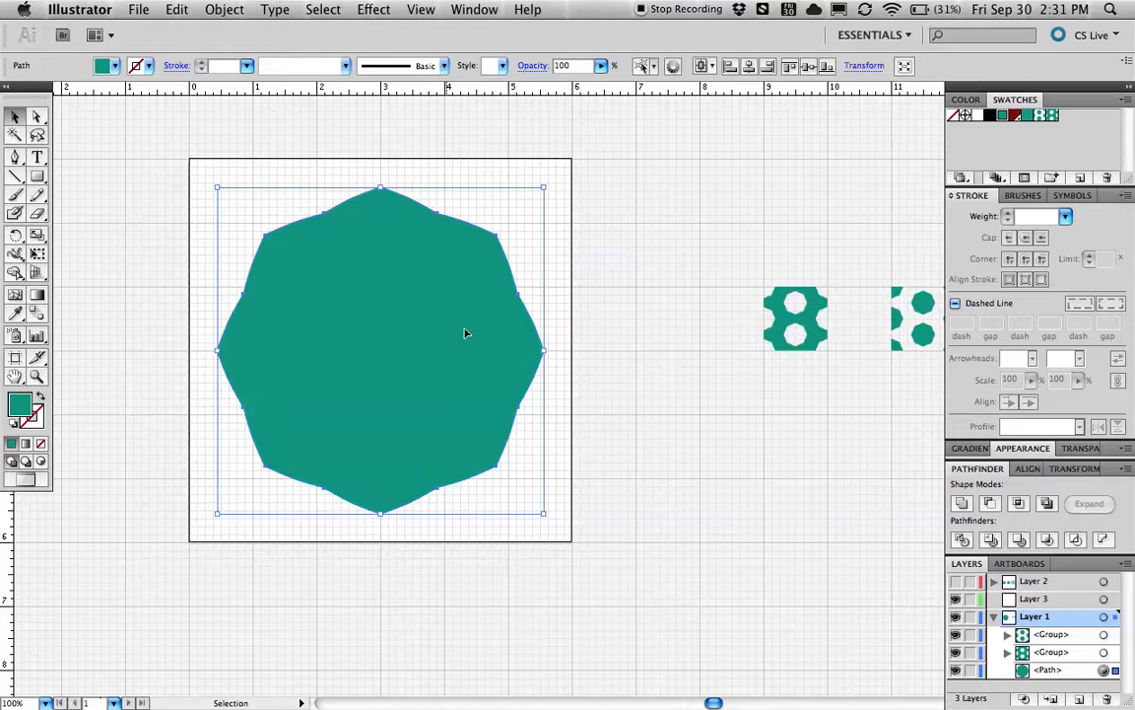
{"action": "left_click", "coordinate": [1037, 116]}
{"action": "left_click", "coordinate": [690, 262]}
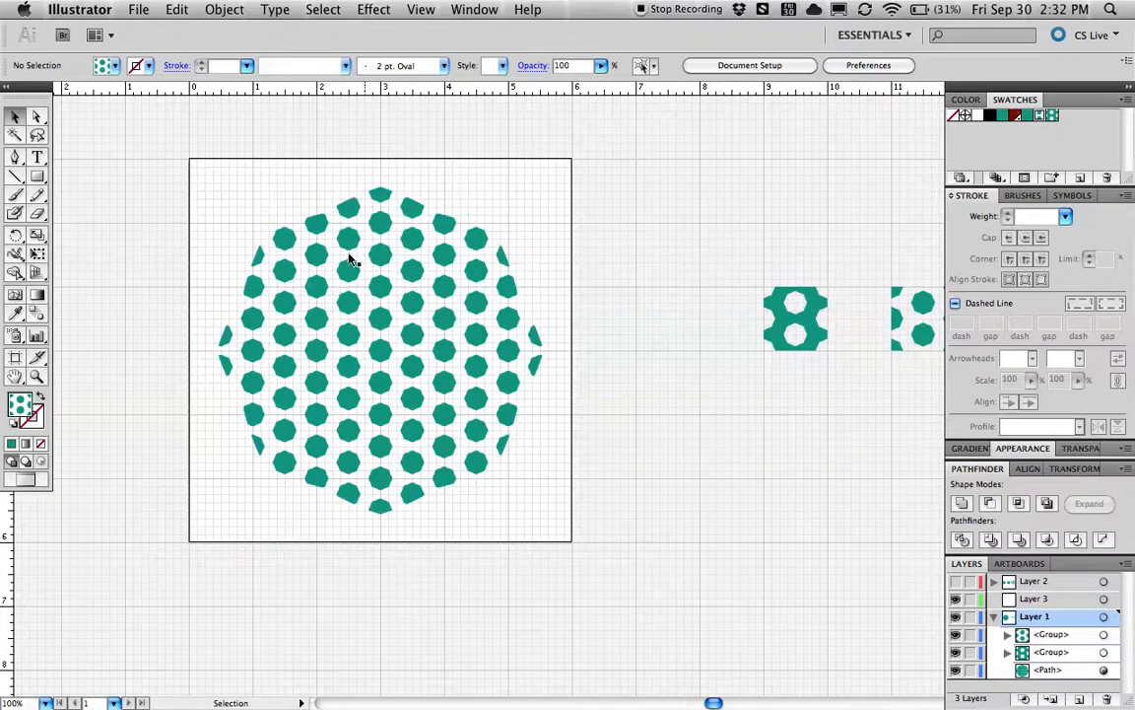
Hide the document grid and deselect the patterned shape.
{"action": "left_click", "coordinate": [394, 321]}
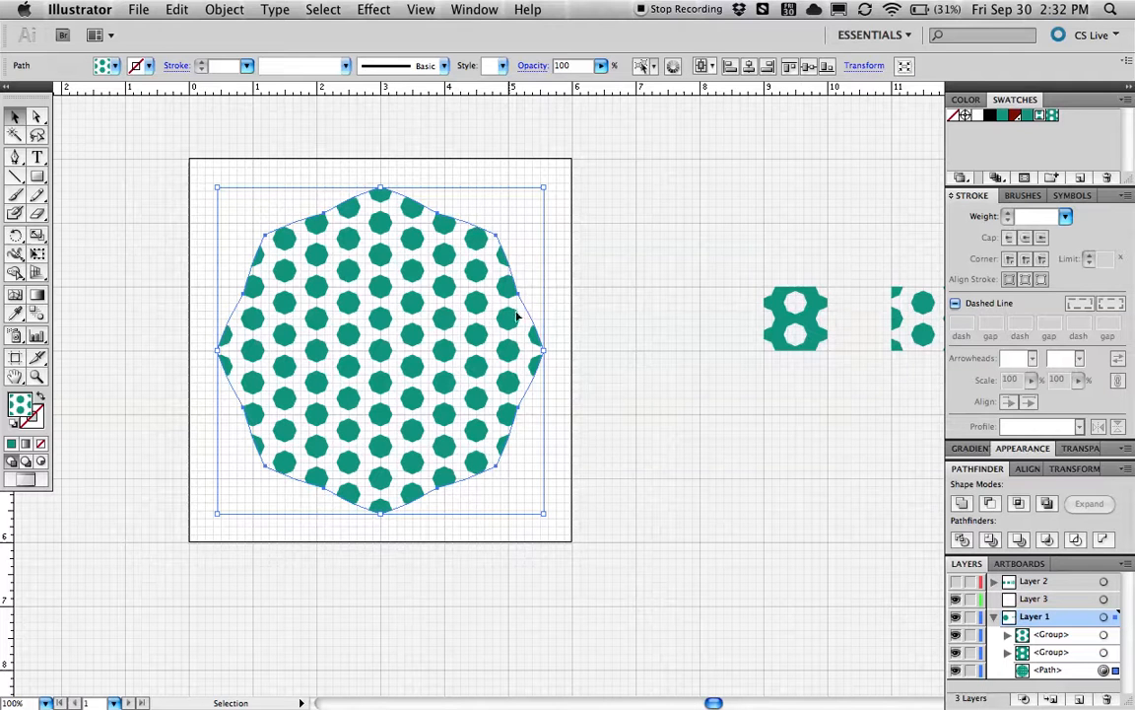
{"action": "key", "text": "a"}
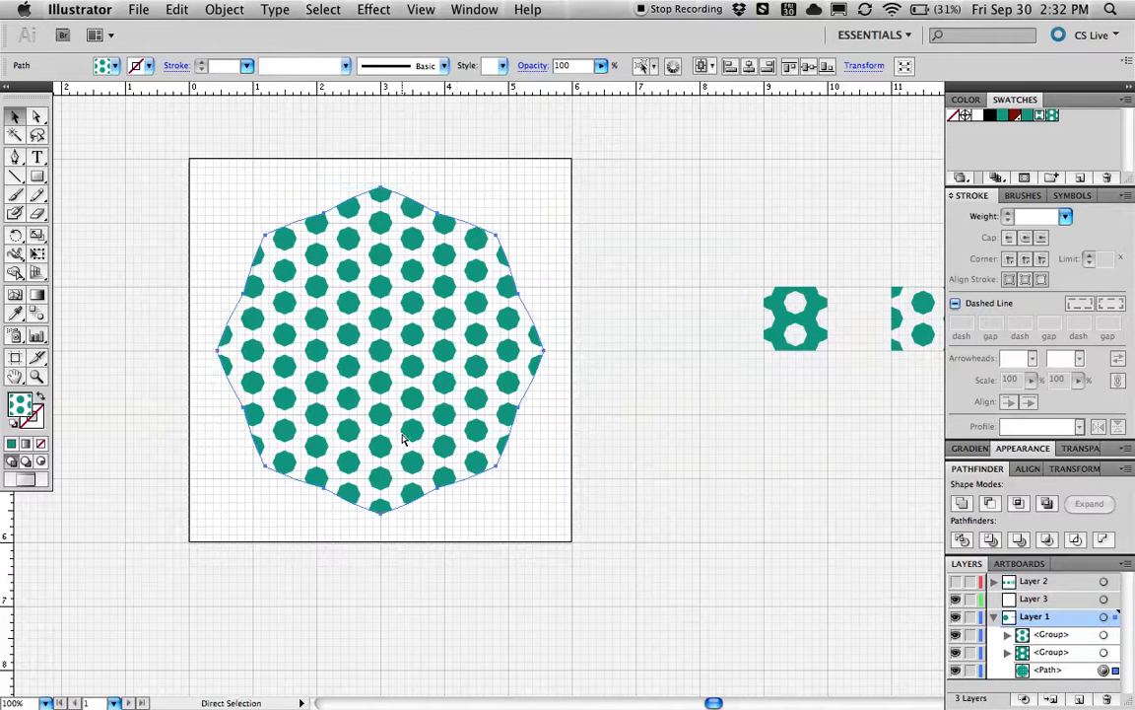
{"action": "key", "text": "v"}
{"action": "key", "text": "super+apostrophe"}
{"action": "left_click", "coordinate": [694, 409]}
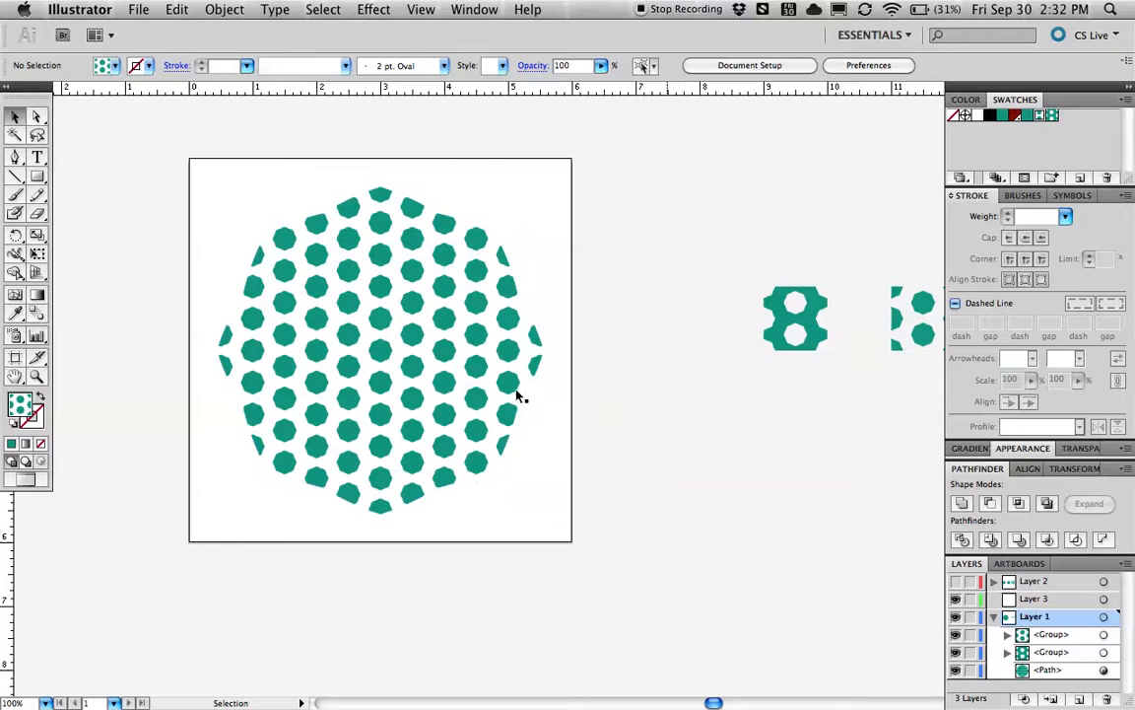
Change the large shape's fill to the cut-out tile pattern swatch and deselect it.
{"action": "left_click", "coordinate": [359, 335]}
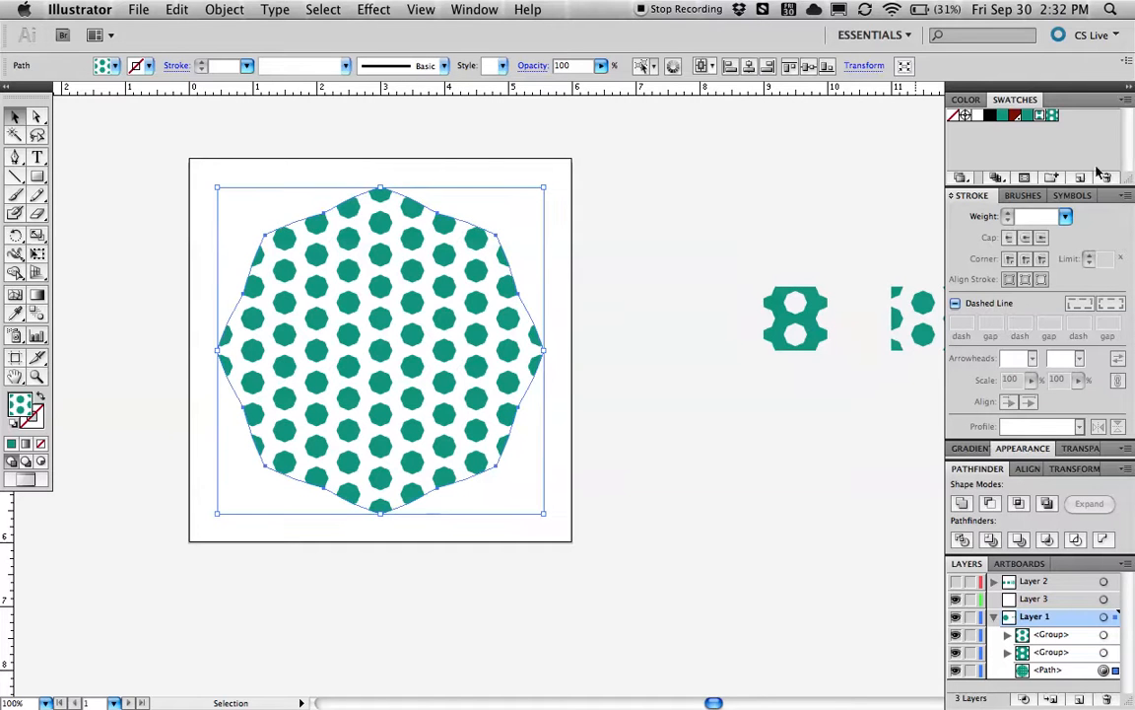
{"action": "left_click", "coordinate": [1052, 116]}
{"action": "left_click", "coordinate": [674, 269]}
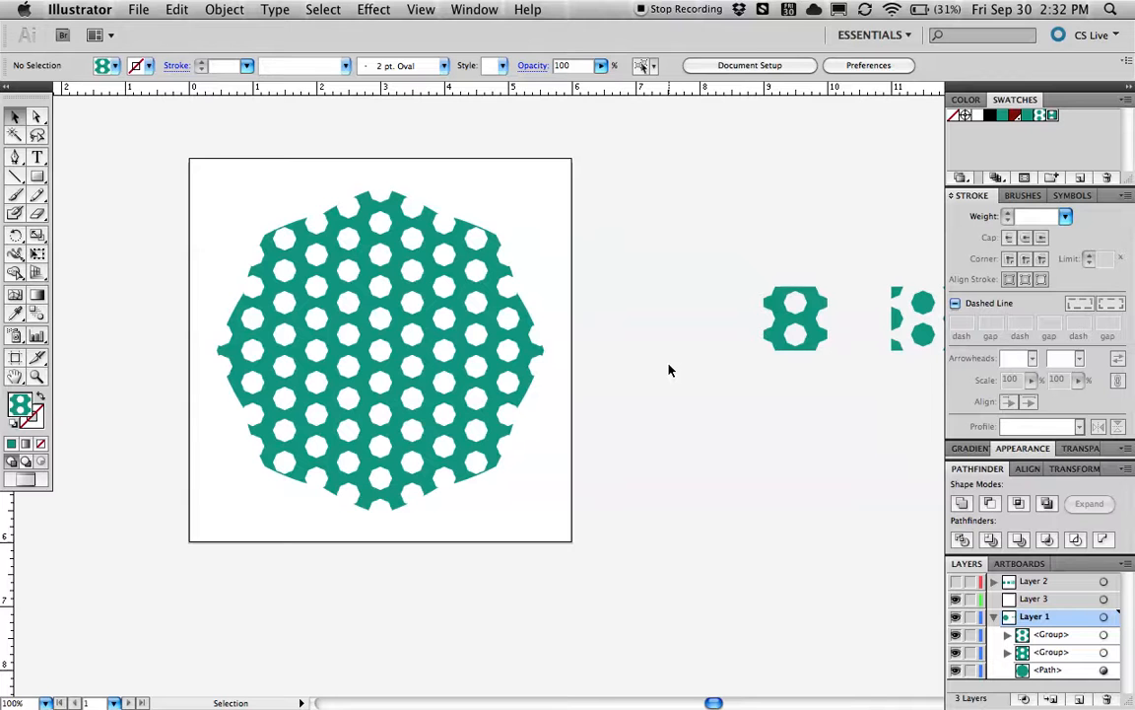
Shift only the pattern fill inside the large shape, keeping the shape's outline in place.
{"action": "left_click", "coordinate": [352, 363]}
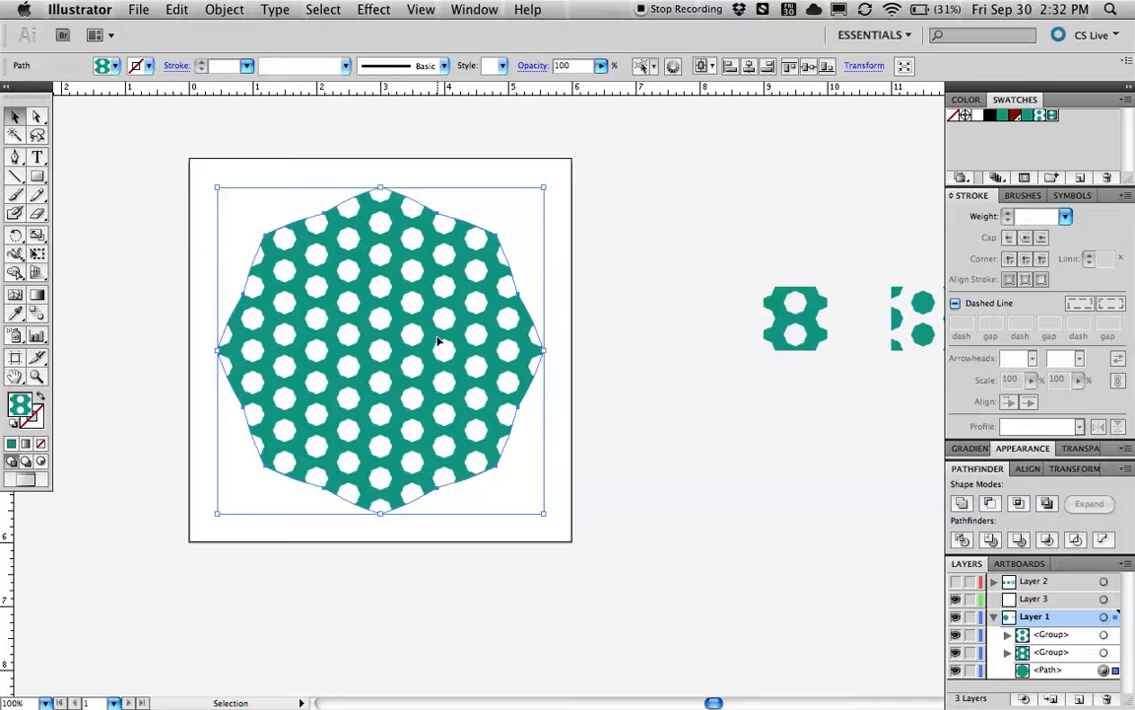
{"action": "key", "text": "a"}
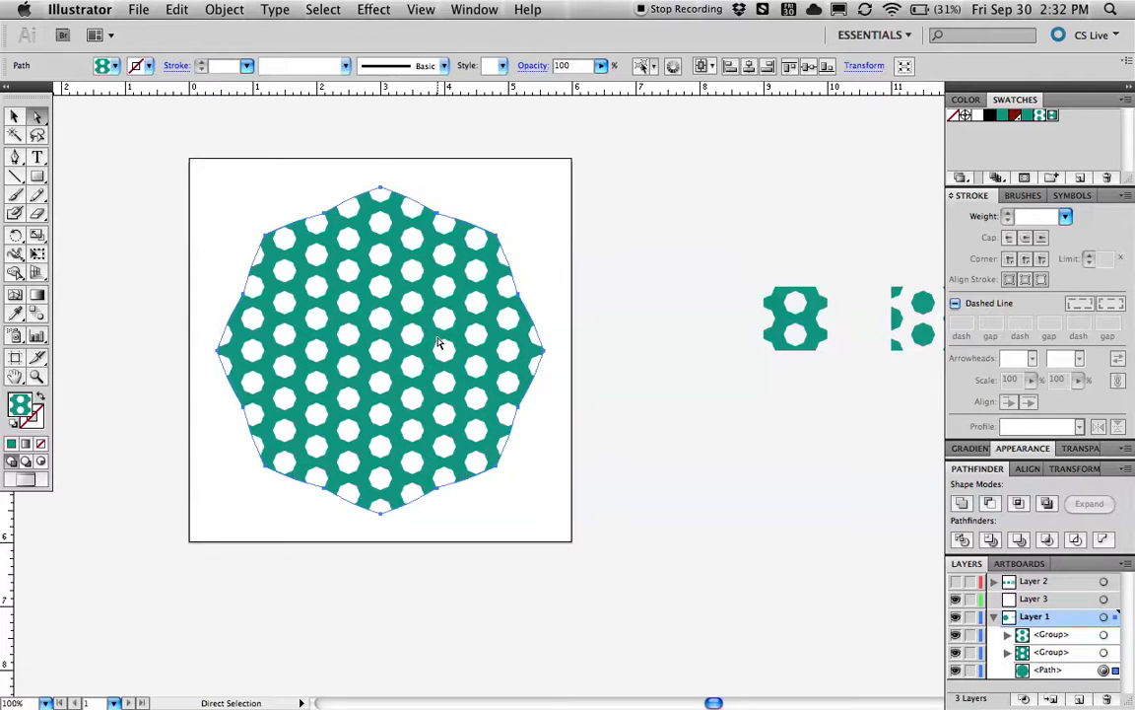
{"action": "left_click", "coordinate": [681, 360]}
{"action": "left_click", "coordinate": [348, 297]}
{"action": "mouse_move", "coordinate": [395, 364]}
{"action": "left_mouse_down"}
{"action": "mouse_move", "coordinate": [415, 383]}
{"action": "mouse_move", "coordinate": [384, 349]}
{"action": "mouse_move", "coordinate": [391, 357]}
{"action": "left_mouse_up"}
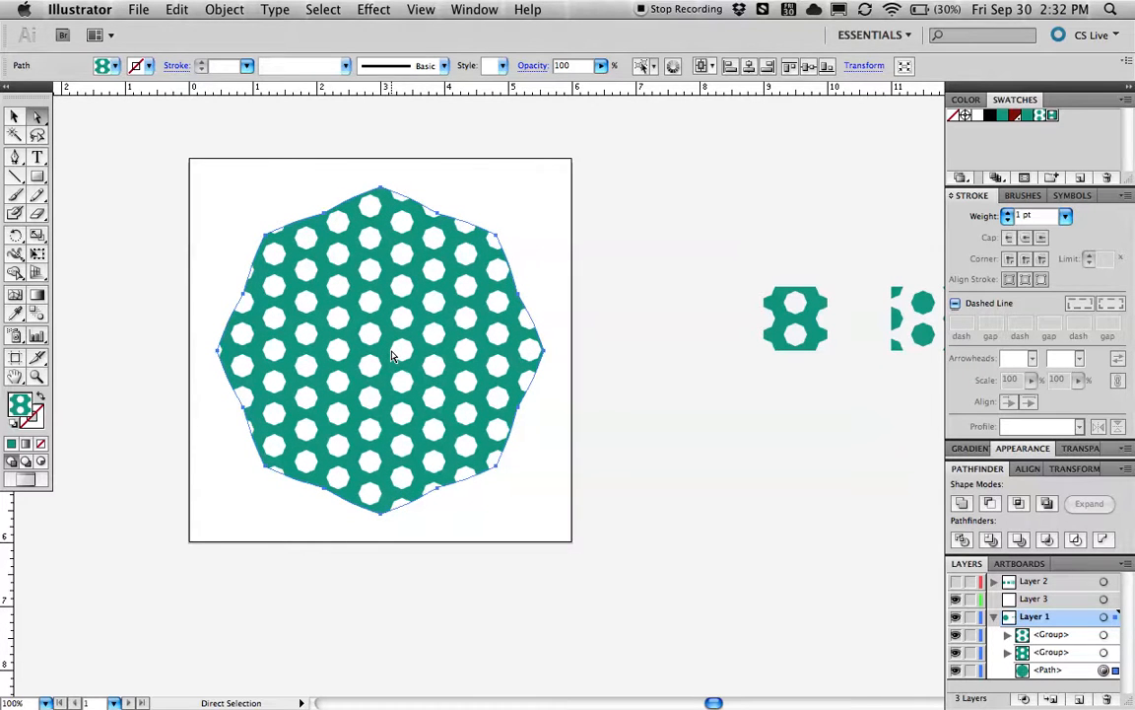
Scale the large shape's pattern fill uniformly to 200%, with Patterns enabled and Objects disabled.
{"action": "right_click", "coordinate": [391, 357]}
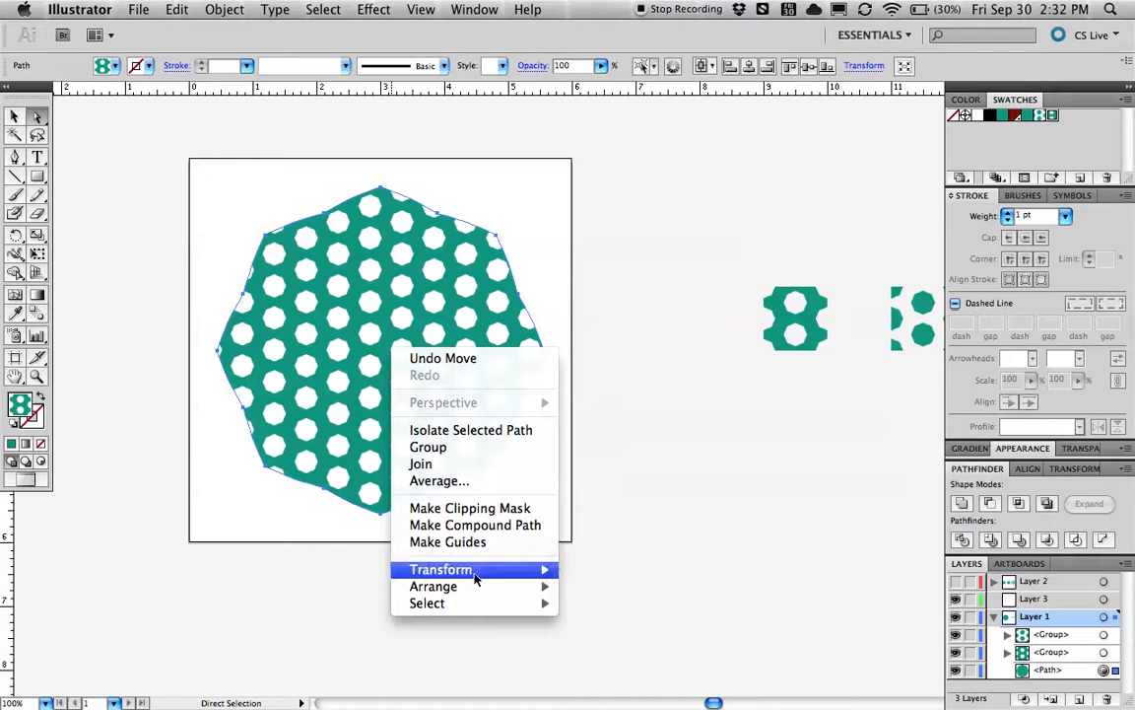
{"action": "mouse_move", "coordinate": [475, 574]}
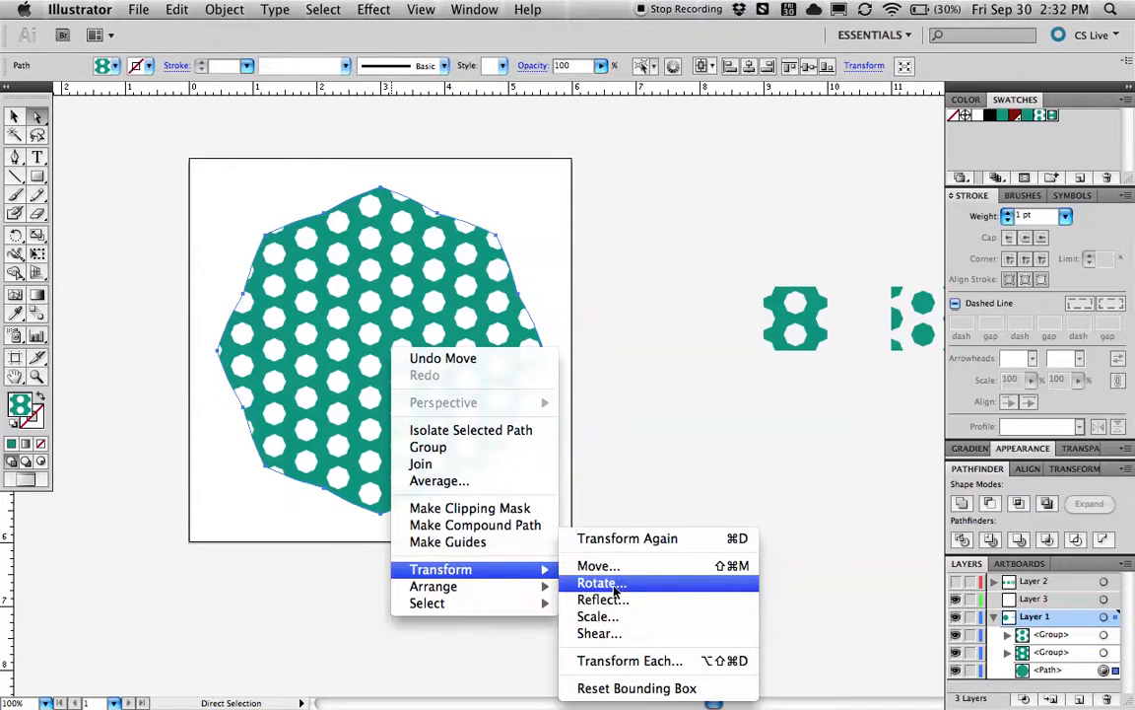
{"action": "left_click", "coordinate": [632, 618]}
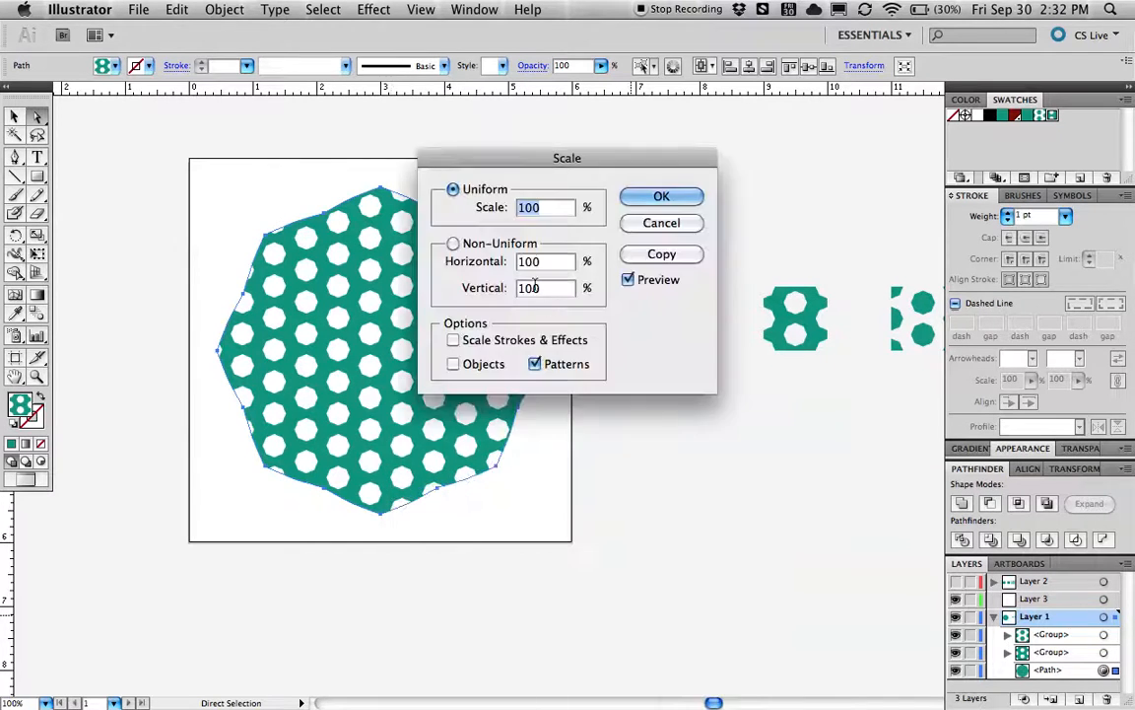
{"action": "left_click_drag", "start_coordinate": [578, 158], "coordinate": [805, 223]}
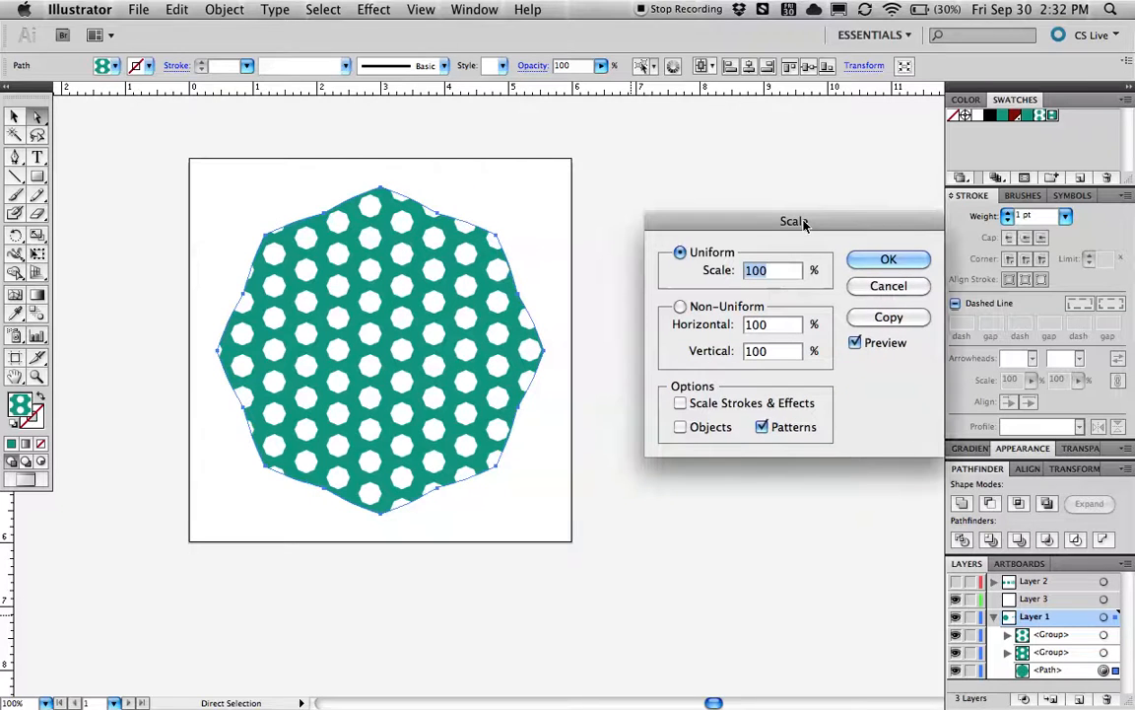
{"action": "left_click", "coordinate": [761, 426]}
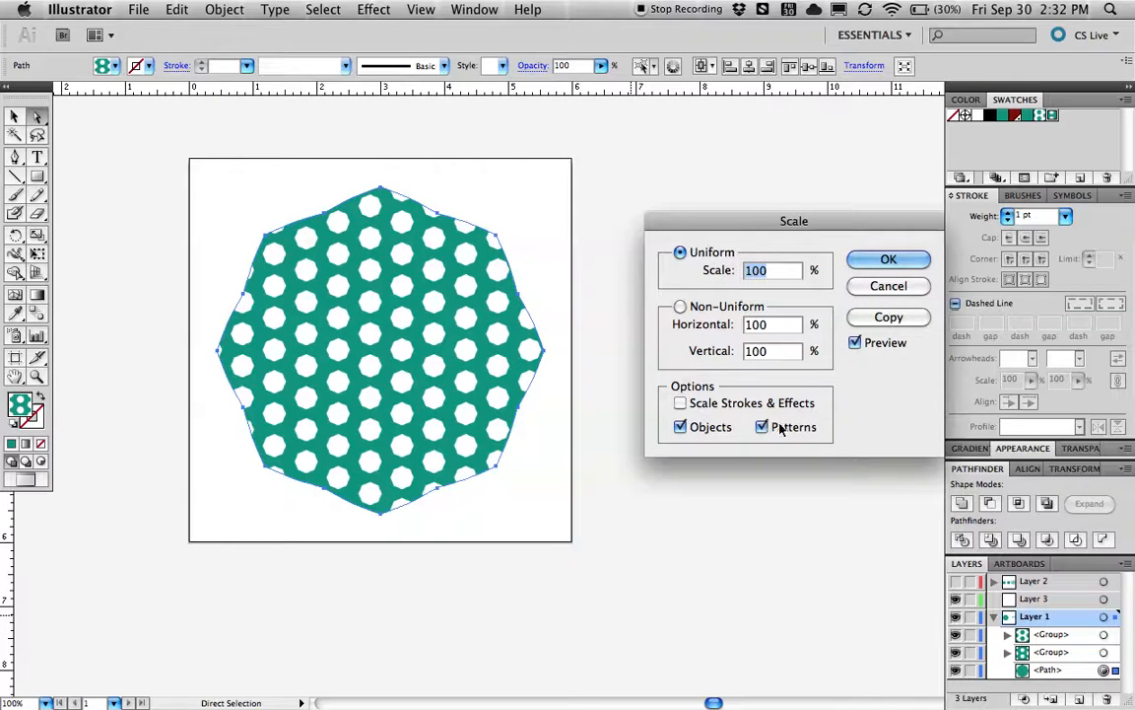
{"action": "left_click", "coordinate": [679, 428]}
{"action": "left_click", "coordinate": [680, 428]}
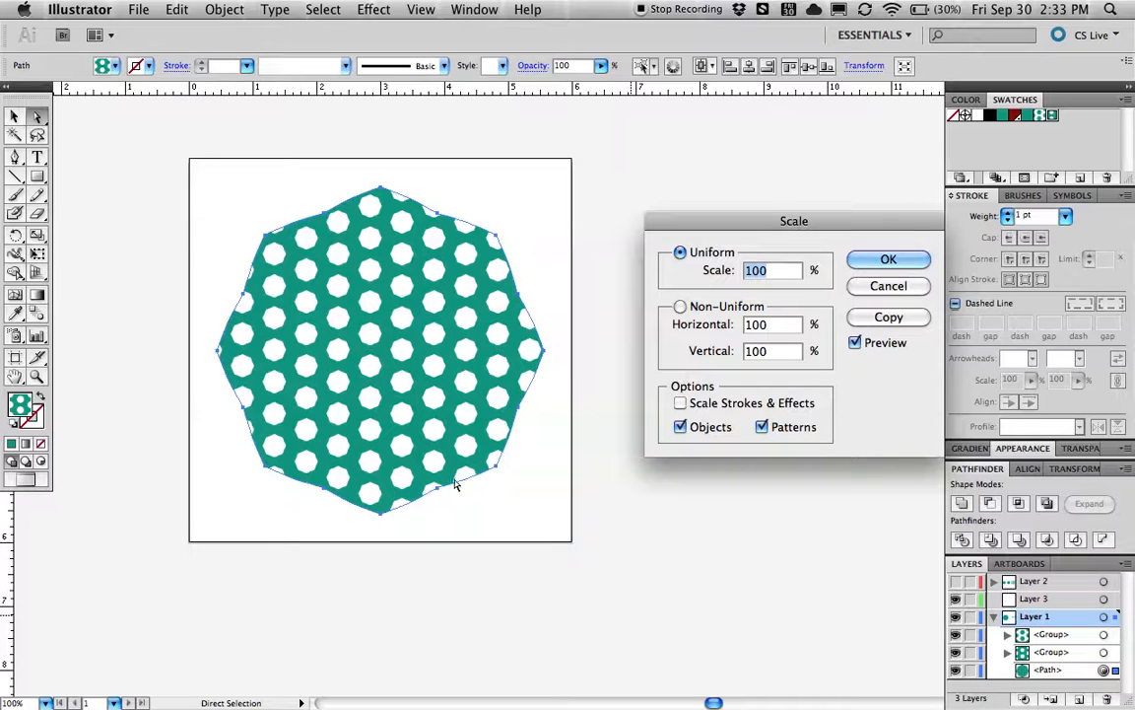
{"action": "left_click", "coordinate": [680, 427]}
{"action": "type", "text": "200"}
{"action": "left_click", "coordinate": [883, 259]}
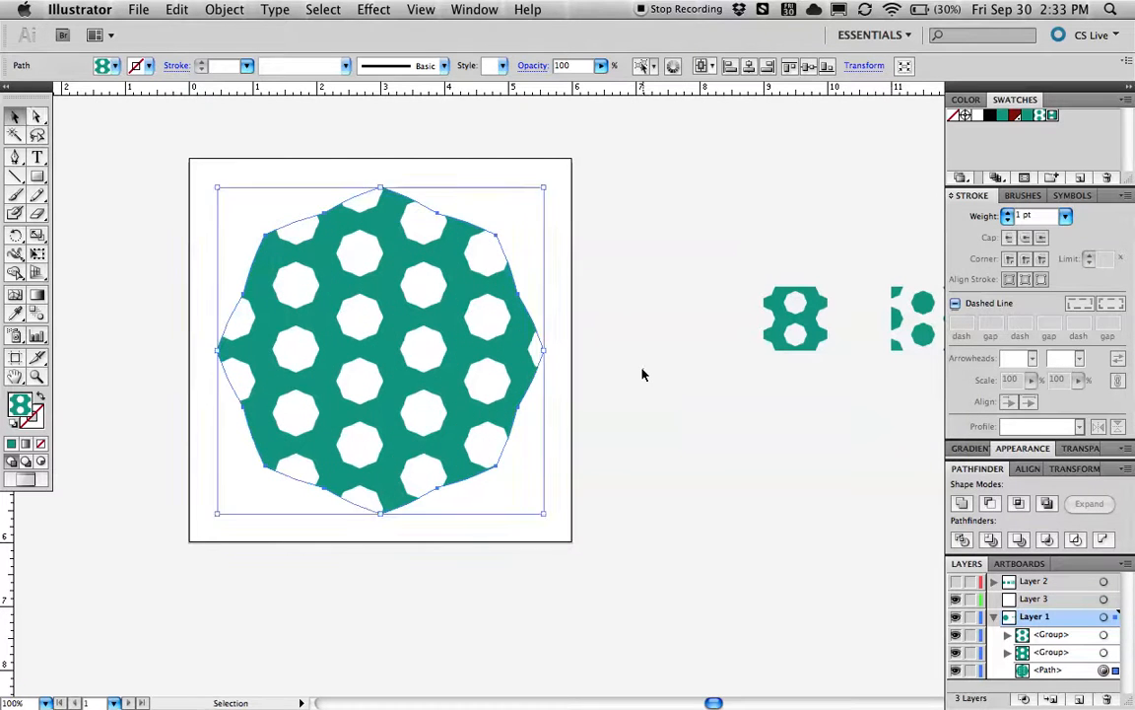
Nudge only the pattern fill inside the large shape until its circles are centred symmetrically, leaving the outline in place, and deselect the shape.
{"action": "left_click", "coordinate": [643, 372]}
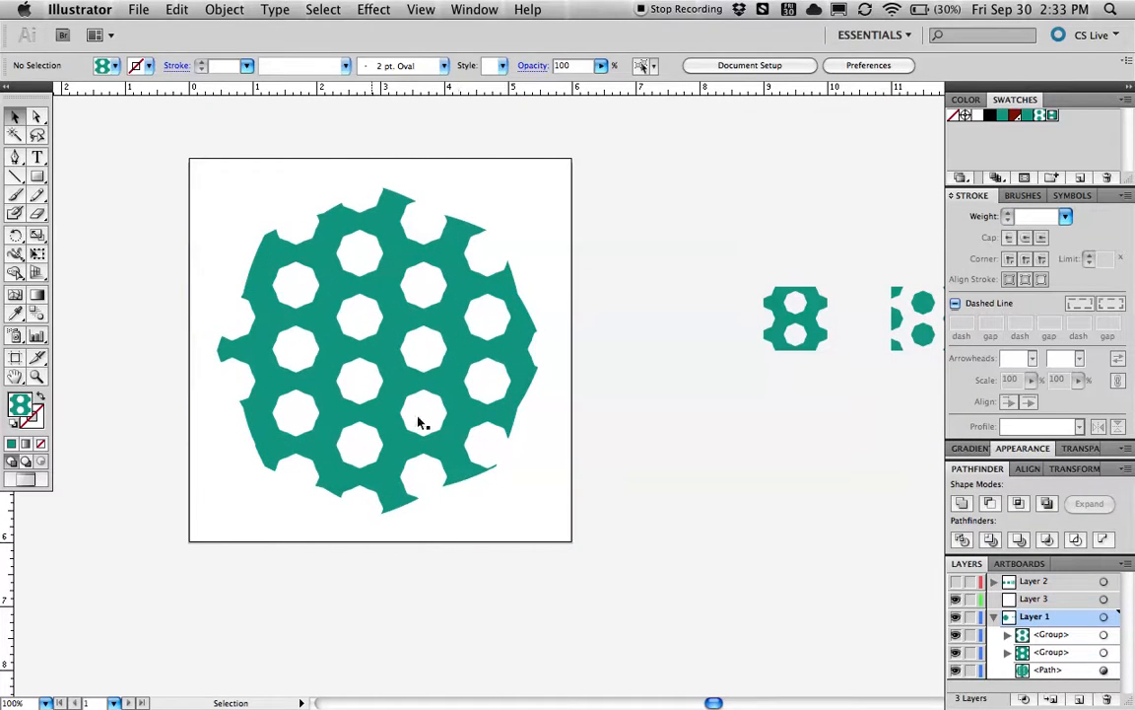
{"action": "key", "text": "a"}
{"action": "left_click", "coordinate": [371, 372]}
{"action": "left_click_drag", "start_coordinate": [371, 370], "coordinate": [388, 389]}
{"action": "key", "text": "grave+Down"}
{"action": "key", "text": "grave+Down"}
{"action": "key", "text": "grave+Right"}
{"action": "key", "text": "grave+Up"}
{"action": "key", "text": "grave+Left"}
{"action": "key", "text": "grave+Left"}
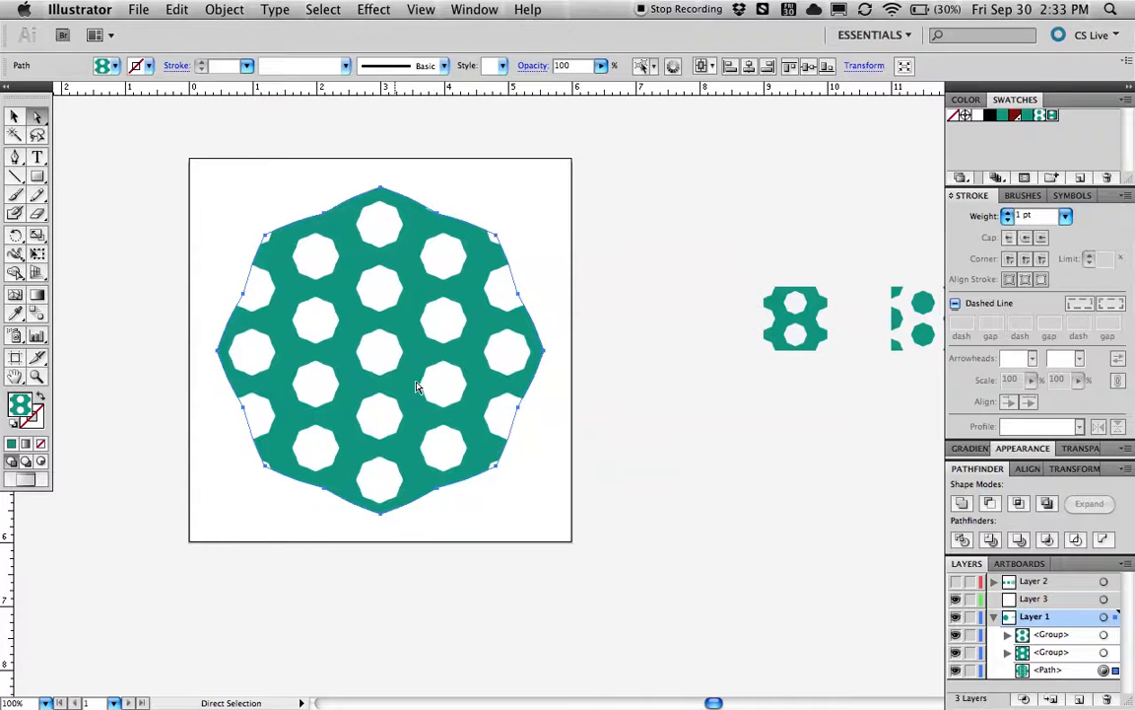
{"action": "left_click", "coordinate": [663, 459]}
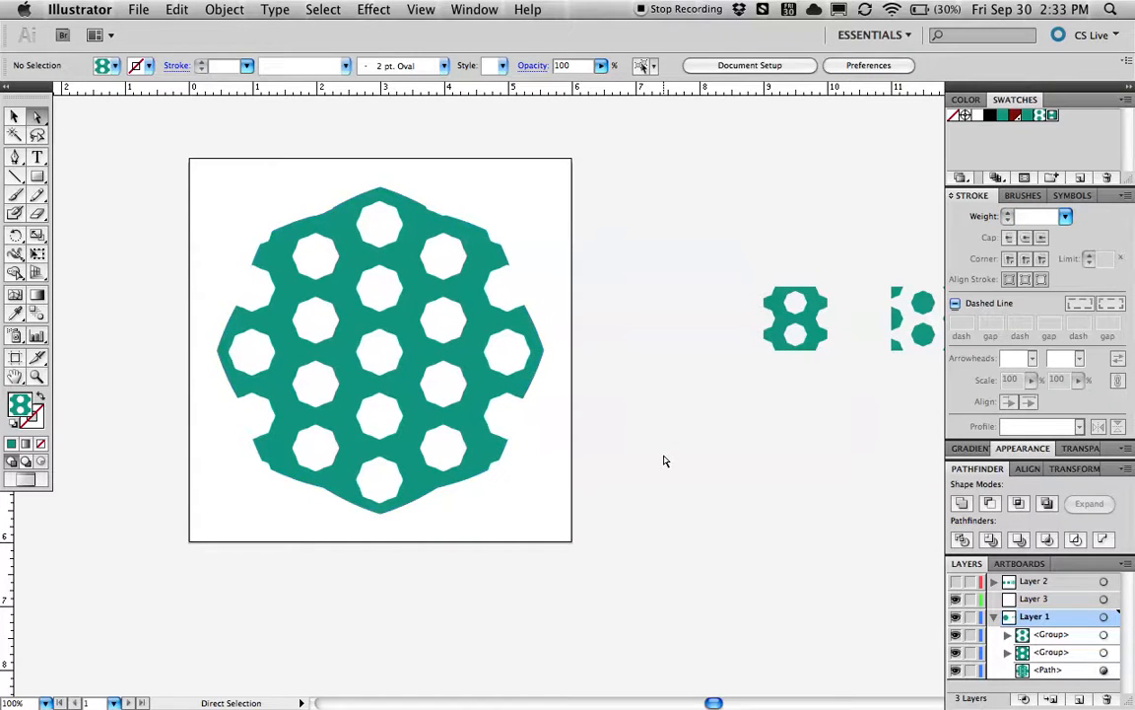
Make Layer 2 with the Sunshine text tiles visible and turn the document grid back on.
{"action": "left_click_drag", "start_coordinate": [706, 471], "coordinate": [595, 456]}
{"action": "left_click_drag", "start_coordinate": [545, 490], "coordinate": [563, 453]}
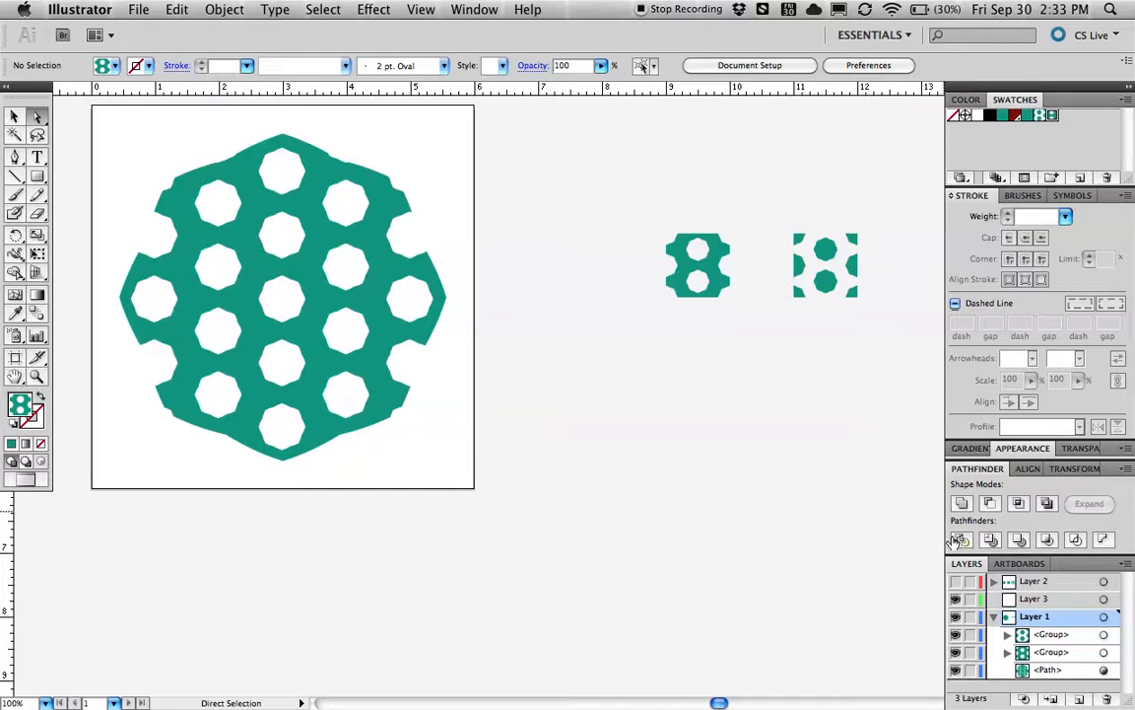
{"action": "left_click_drag", "start_coordinate": [768, 523], "coordinate": [771, 444]}
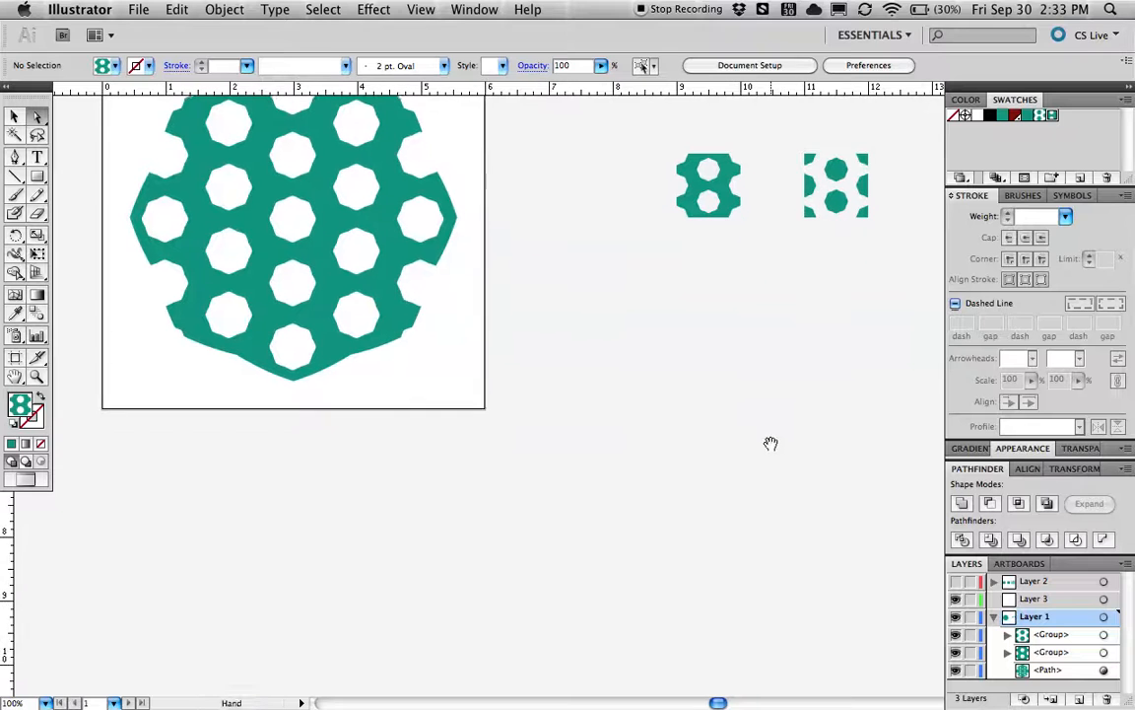
{"action": "key", "text": "v"}
{"action": "key", "text": "super+space"}
{"action": "left_click_drag", "start_coordinate": [308, 426], "coordinate": [765, 587]}
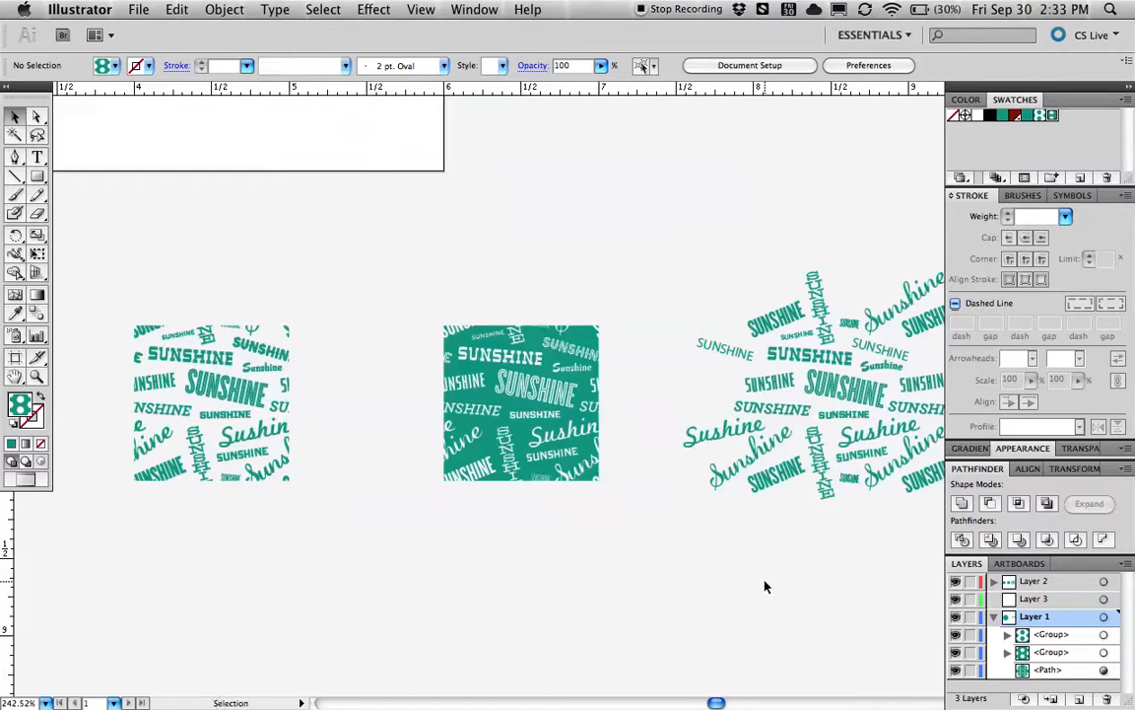
{"action": "key", "text": "super+u"}
{"action": "key", "text": "super+apostrophe"}
{"action": "left_click_drag", "start_coordinate": [800, 540], "coordinate": [667, 550]}
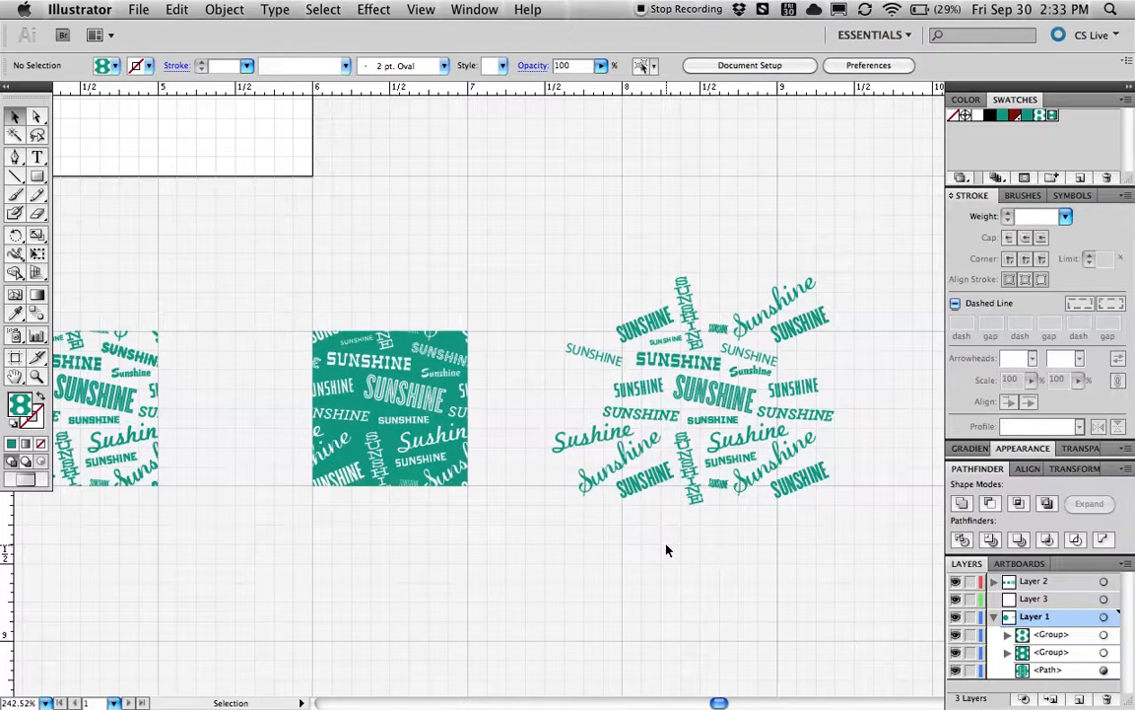
{"action": "key", "text": "super+space"}
{"action": "left_click_drag", "start_coordinate": [563, 255], "coordinate": [813, 514]}
{"action": "left_click_drag", "start_coordinate": [806, 577], "coordinate": [793, 516]}
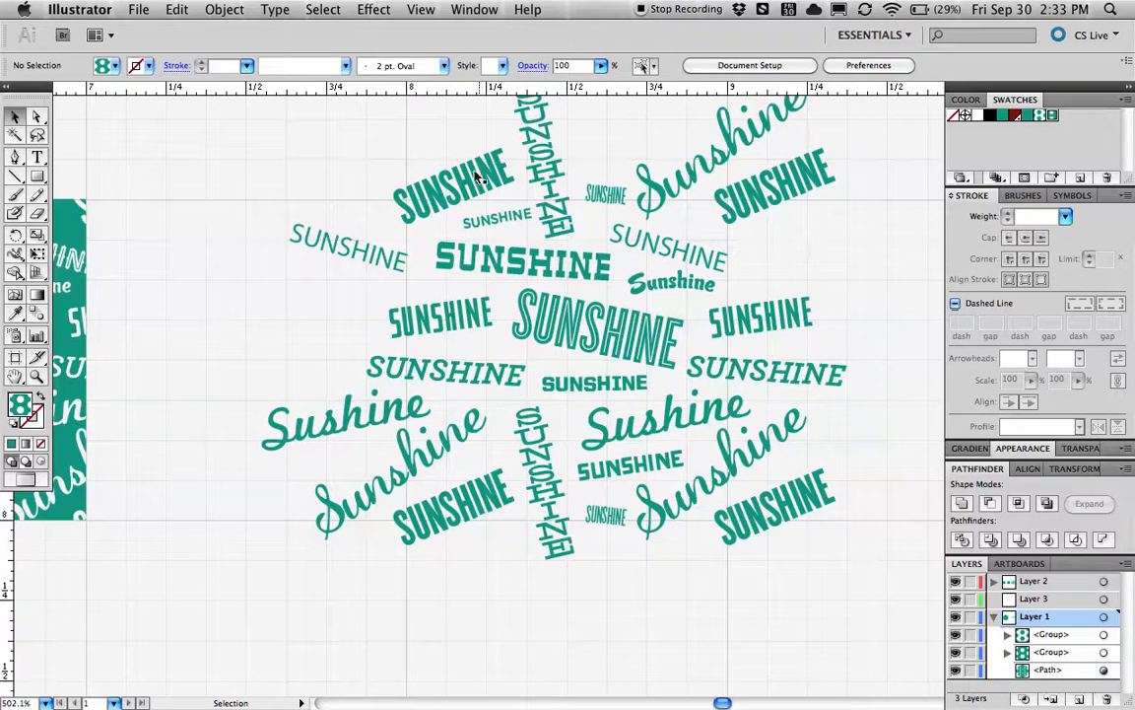
Examine the matching Sunshine words repeated across opposite edges of the 1 in tile area in the loose word arrangement.
{"action": "key", "text": "super+a"}
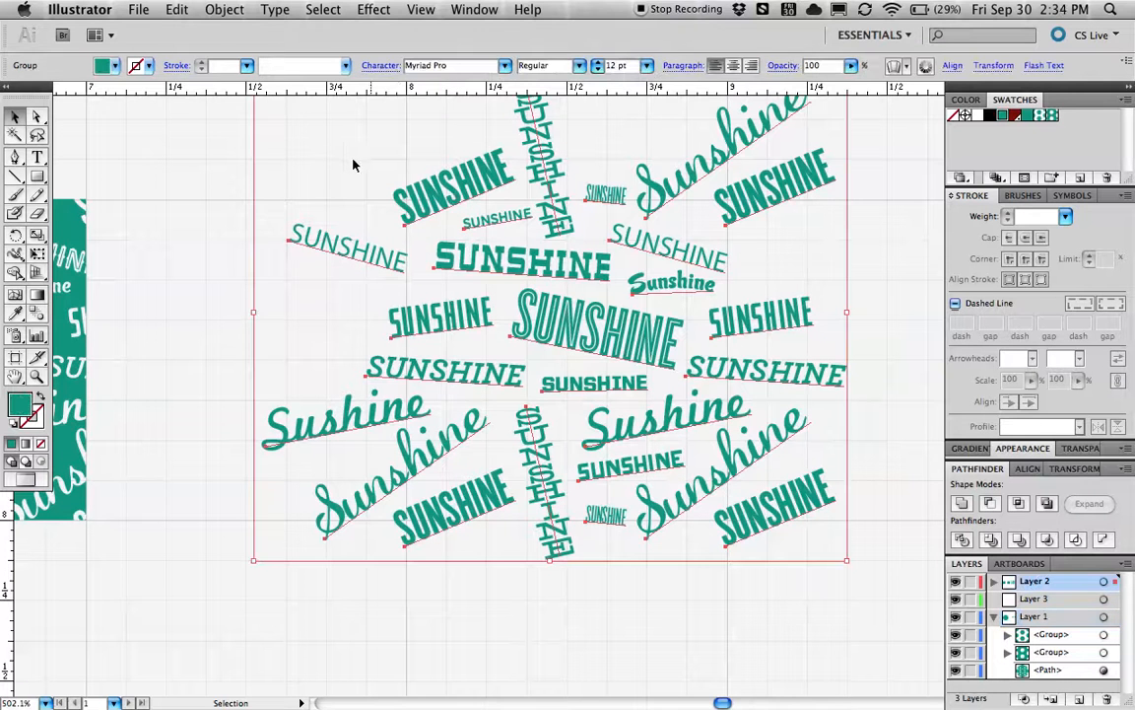
{"action": "key", "text": "a"}
{"action": "left_click", "coordinate": [305, 148]}
{"action": "left_click", "coordinate": [438, 202]}
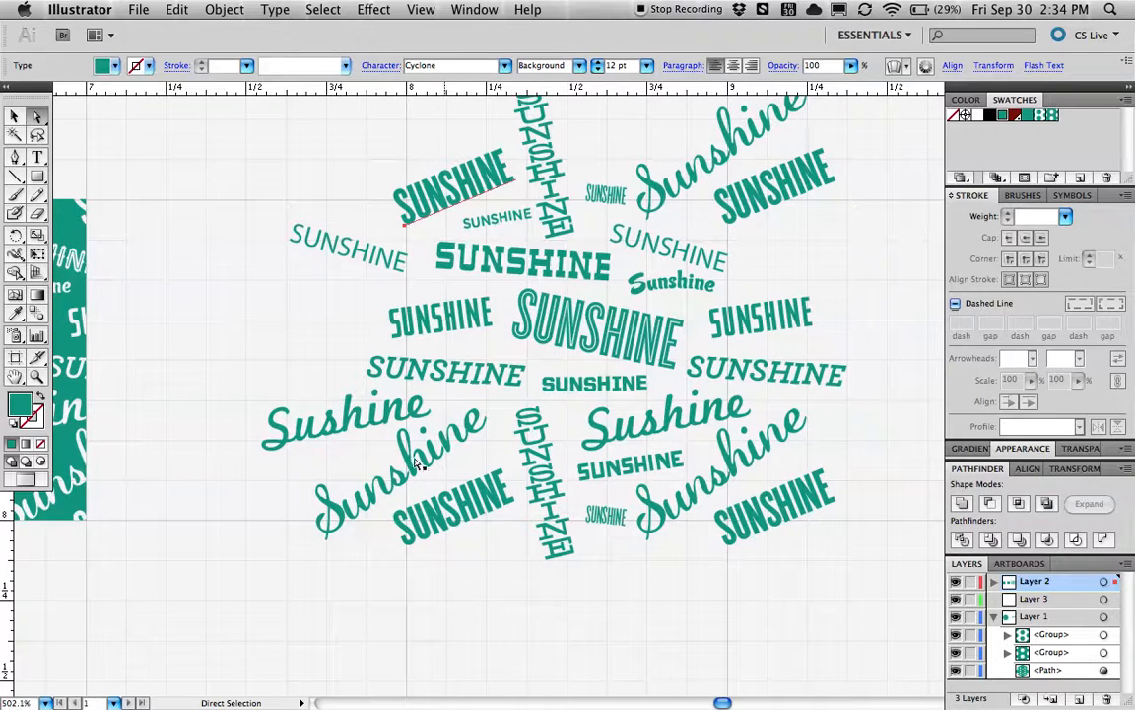
{"action": "left_click", "coordinate": [374, 498]}
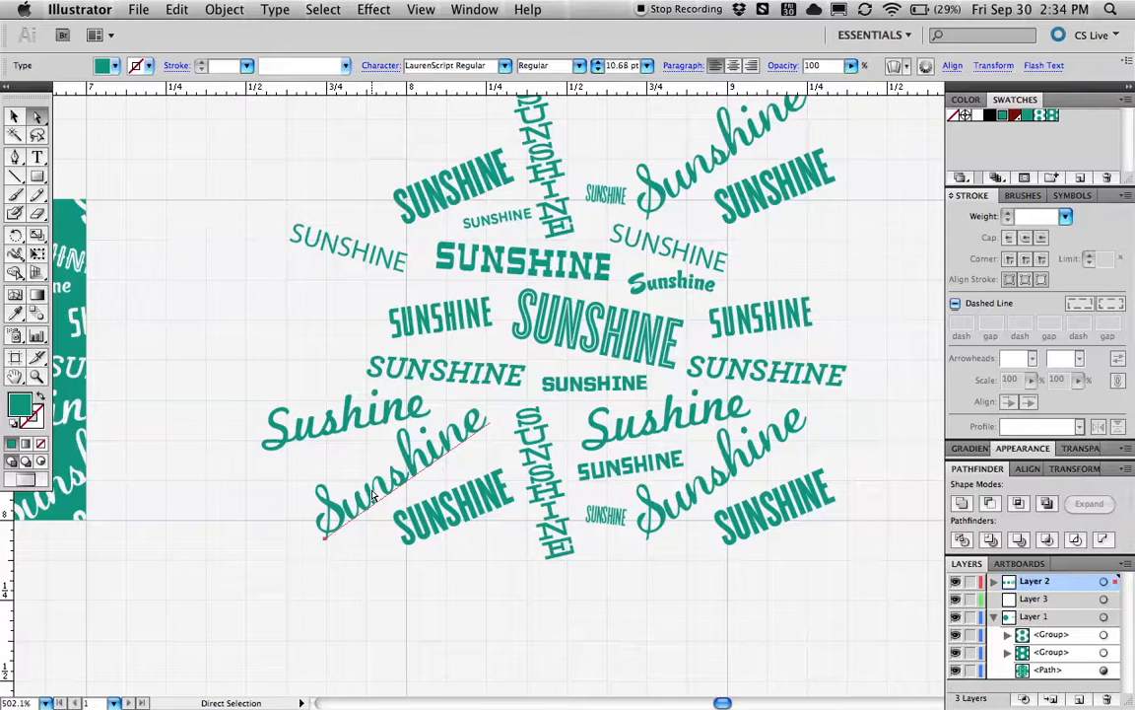
{"action": "left_click", "coordinate": [717, 481]}
Try duplicating the upper script Sunshine word horizontally, 1 in to the left, and undo the copy.
{"action": "left_click", "coordinate": [693, 182]}
{"action": "left_click_drag", "start_coordinate": [705, 174], "coordinate": [370, 160]}
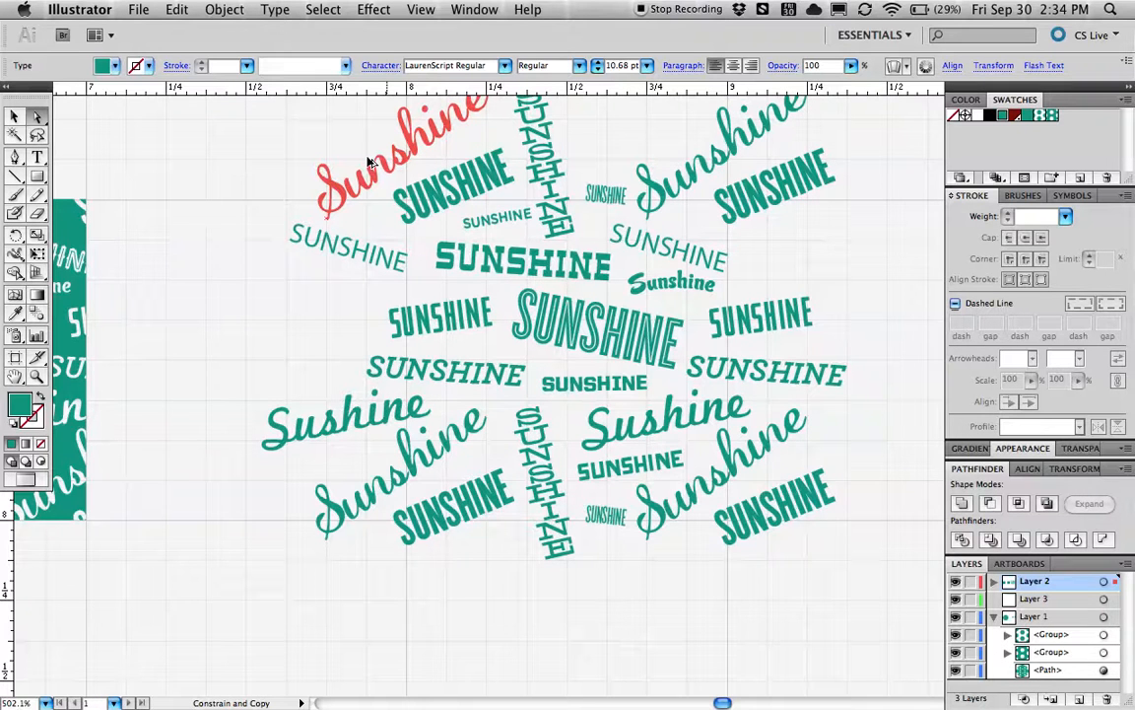
{"action": "left_click_drag", "start_coordinate": [369, 161], "coordinate": [331, 142]}
{"action": "key", "text": "super+z"}
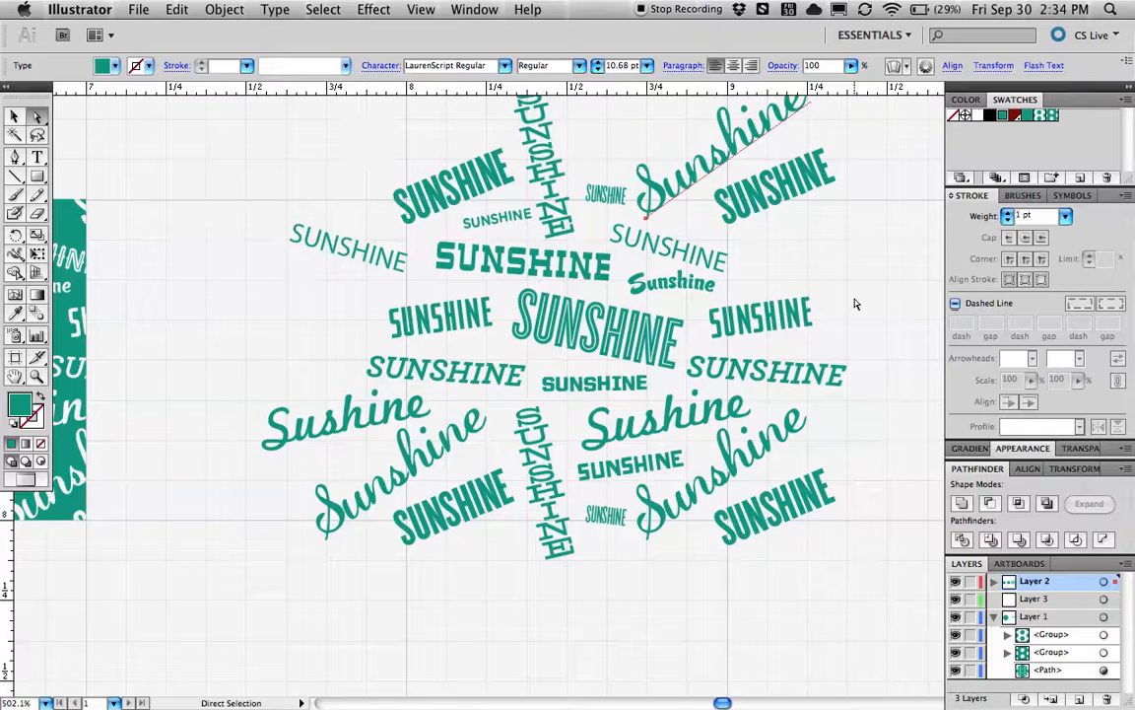
{"action": "left_click", "coordinate": [874, 530]}
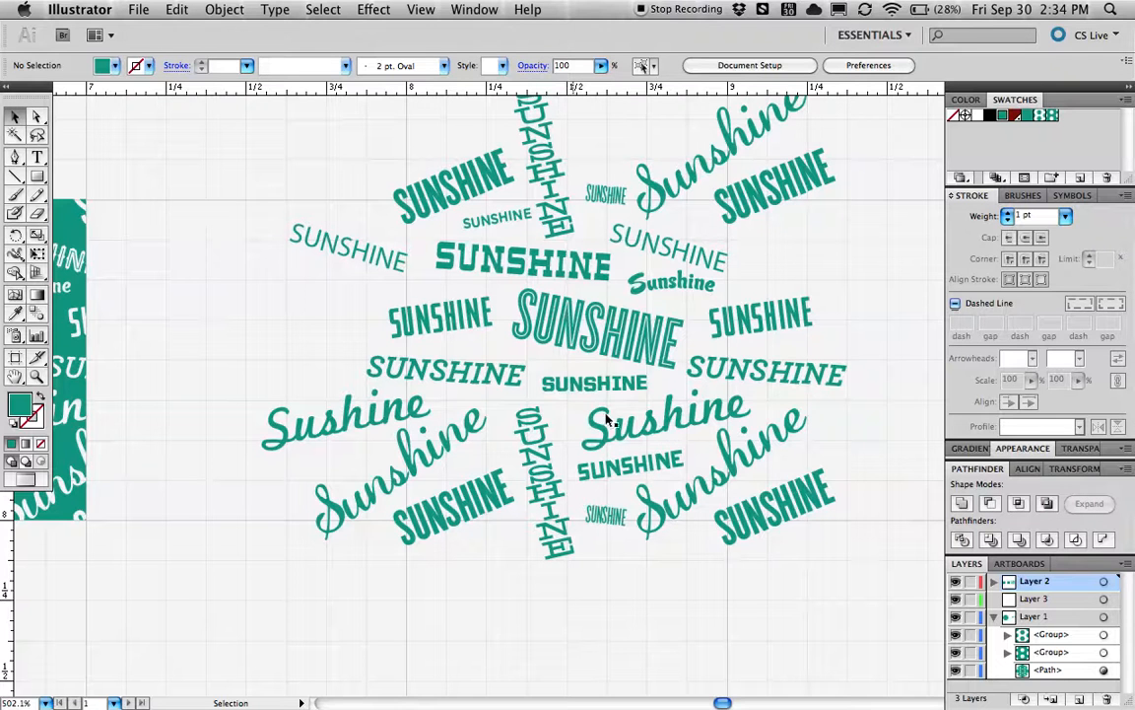
Inspect the small Sunshine words that lie entirely inside the tile area, and deselect them.
{"action": "key", "text": "a"}
{"action": "left_click", "coordinate": [678, 285]}
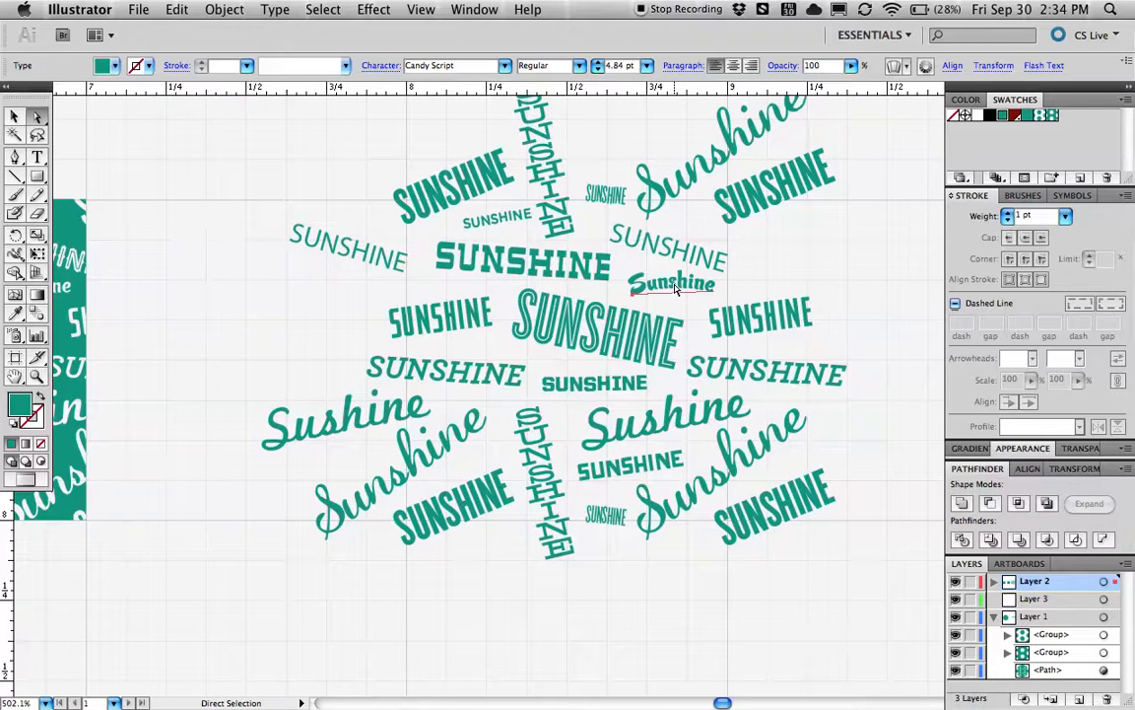
{"action": "left_click", "coordinate": [586, 384]}
{"action": "key", "text": "v"}
{"action": "left_click", "coordinate": [599, 538]}
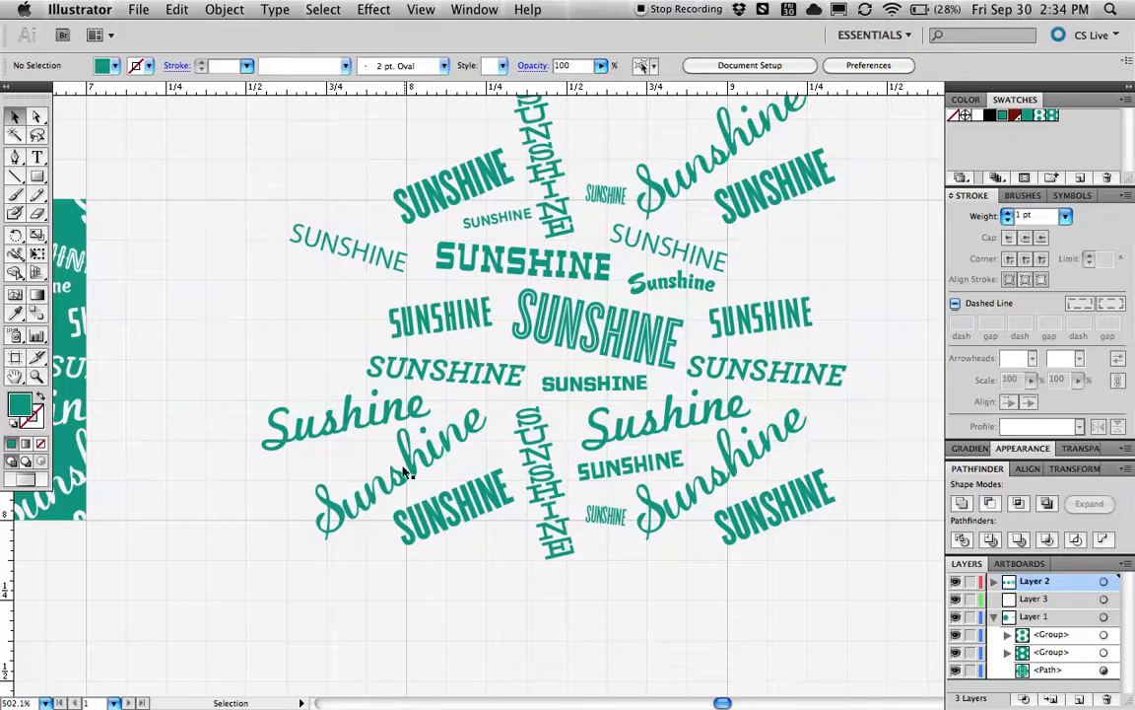
Examine the finished 1 in Sunshine tiles, the white-on-green version and the green version without a background.
{"action": "key", "text": "space"}
{"action": "key", "text": "space"}
{"action": "left_click_drag", "start_coordinate": [388, 362], "coordinate": [893, 365]}
{"action": "key", "text": "space"}
{"action": "left_click_drag", "start_coordinate": [416, 335], "coordinate": [486, 329]}
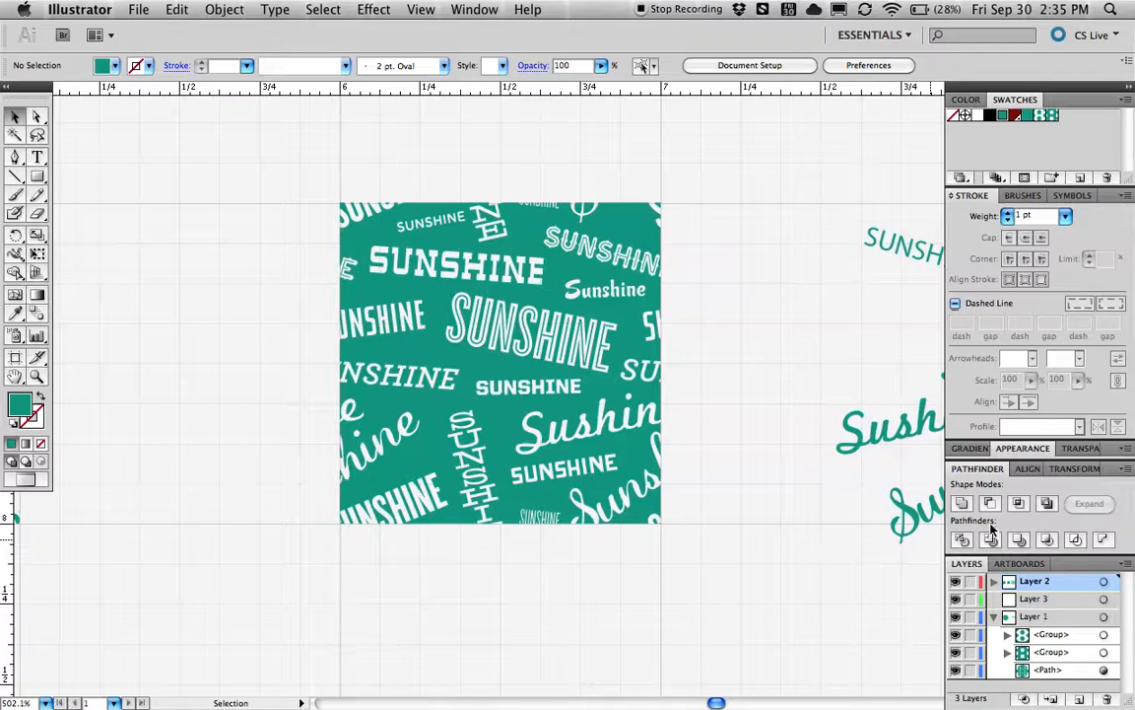
{"action": "key", "text": "space"}
{"action": "left_click_drag", "start_coordinate": [291, 475], "coordinate": [661, 497]}
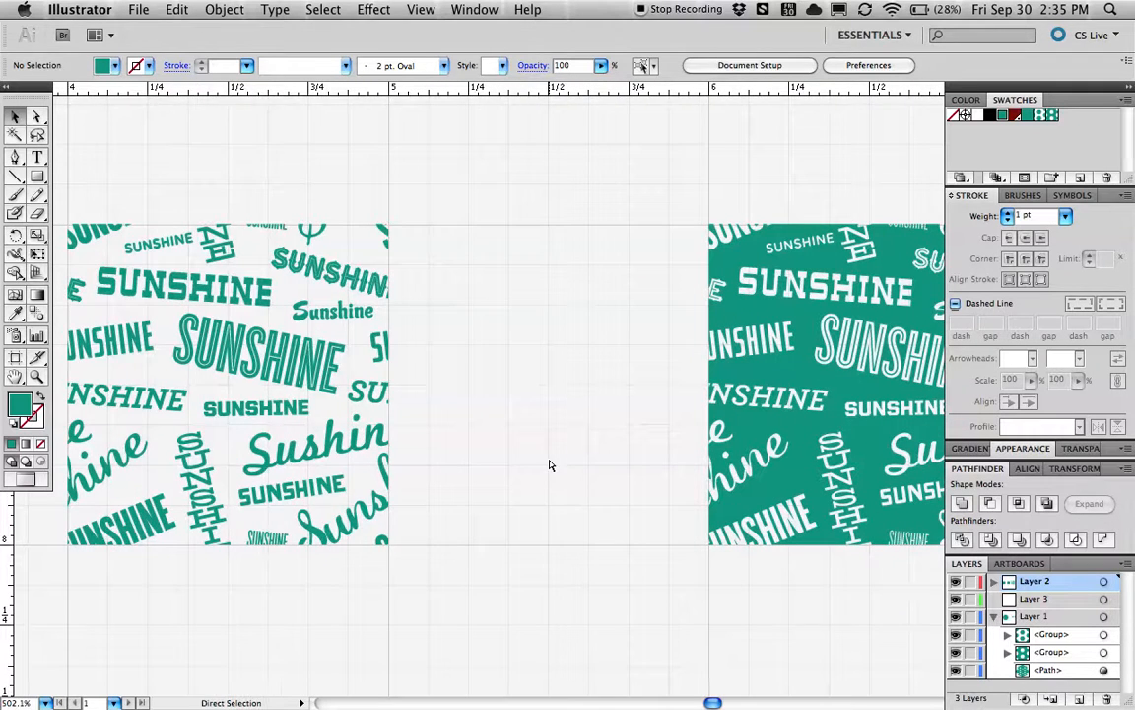
{"action": "key", "text": "super+minus"}
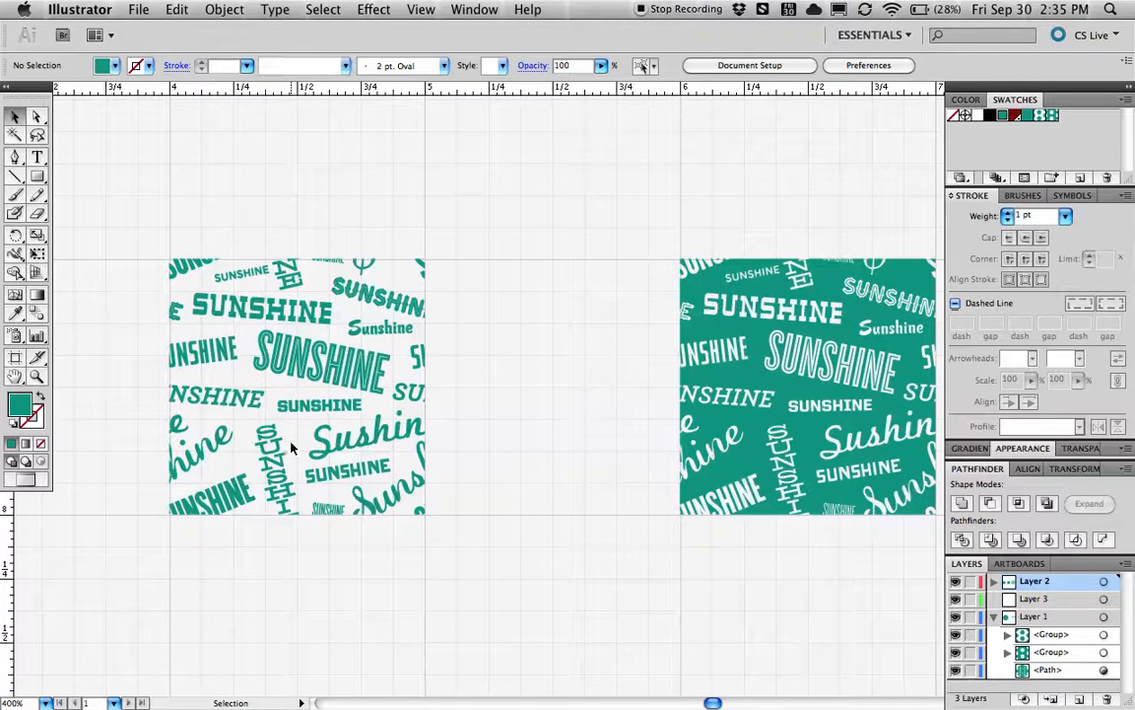
Hide the document grid, fill the large shape with the green Sunshine text pattern swatch and deselect it.
{"action": "key", "text": "super+minus"}
{"action": "key", "text": "super+minus"}
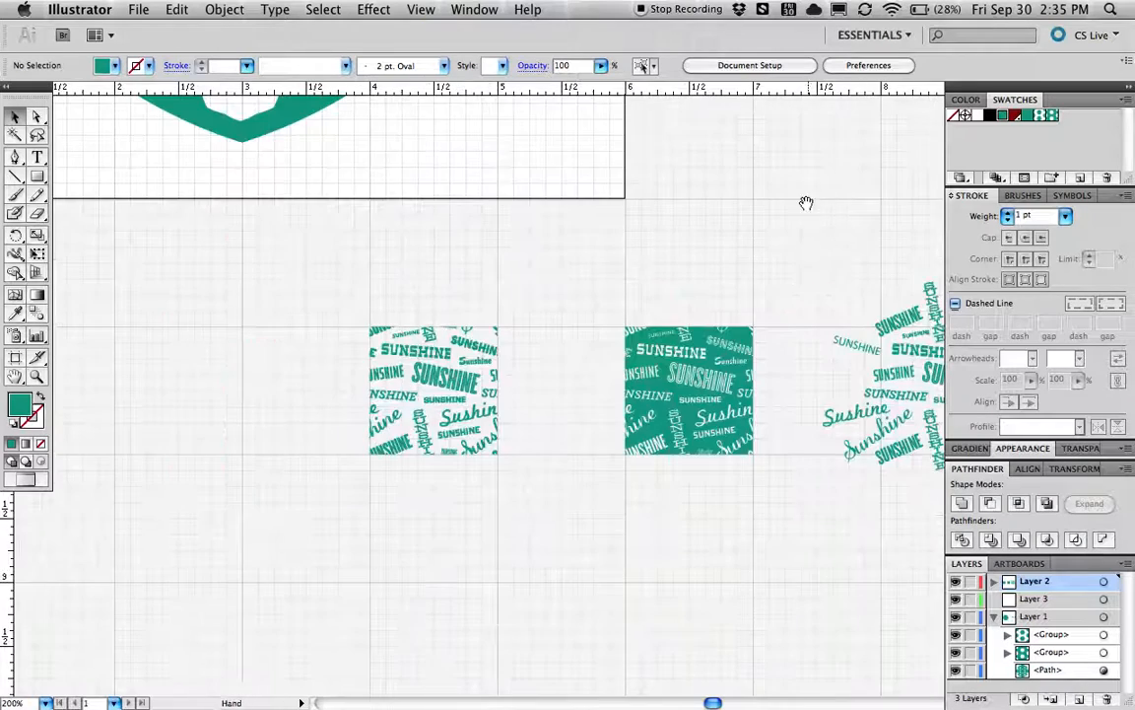
{"action": "left_click_drag", "start_coordinate": [806, 203], "coordinate": [745, 464]}
{"action": "left_click_drag", "start_coordinate": [749, 314], "coordinate": [714, 430]}
{"action": "key", "text": "super+minus"}
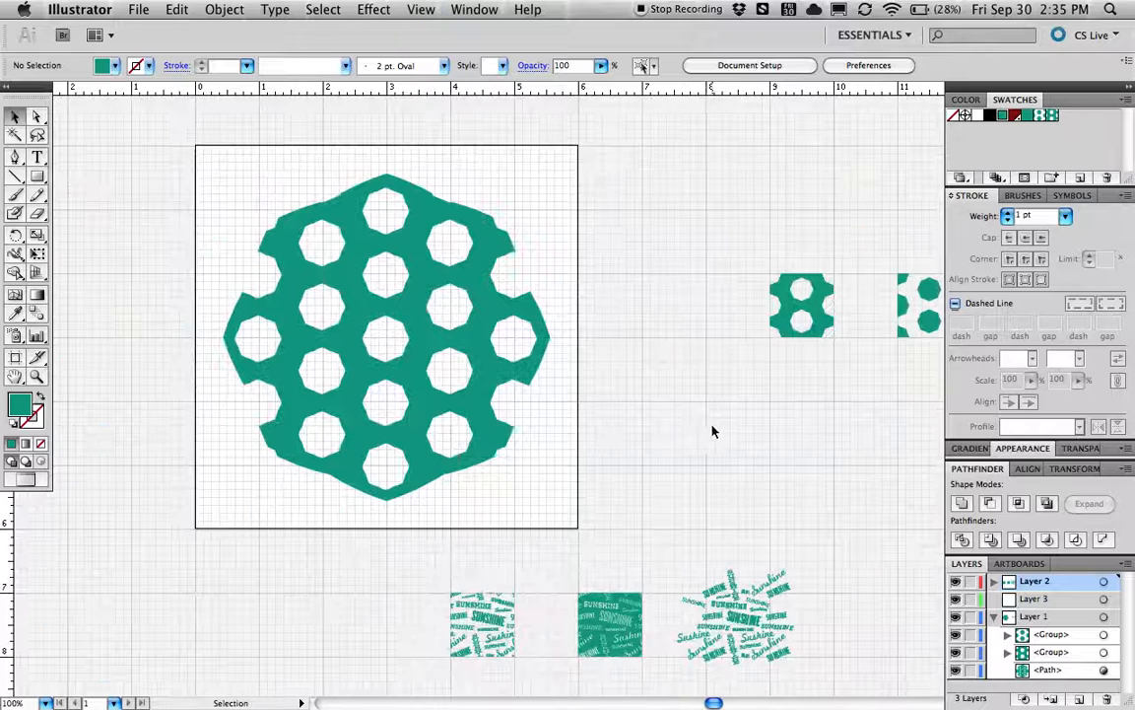
{"action": "key", "text": "super+apostrophe"}
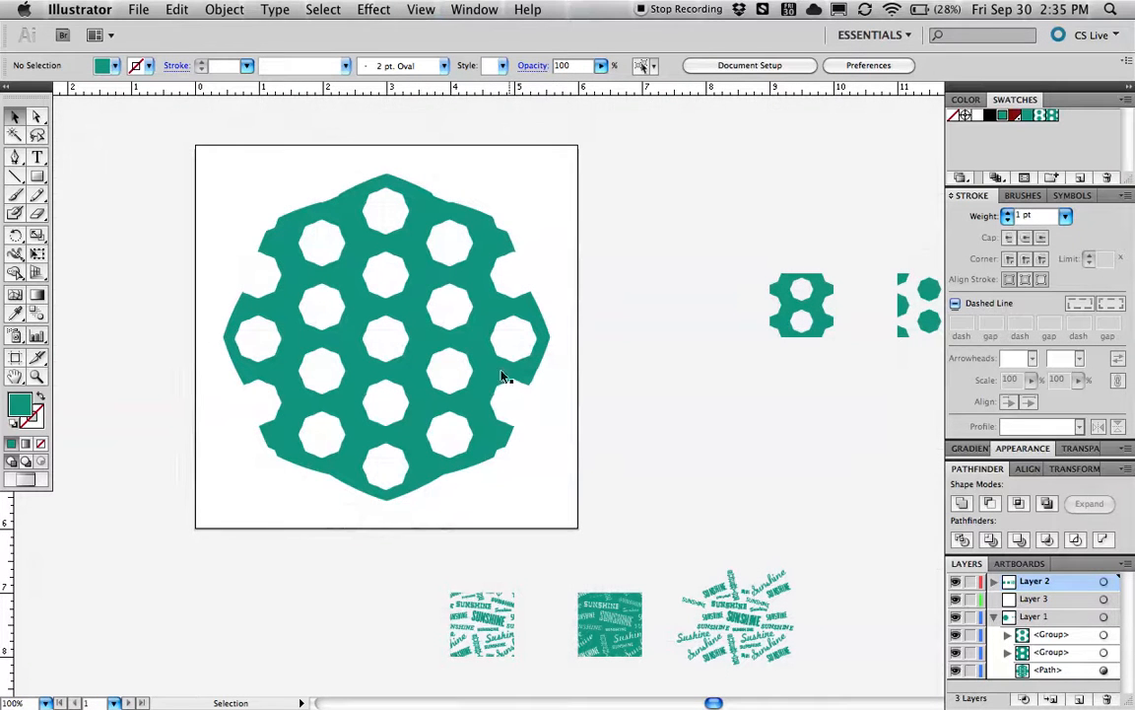
{"action": "left_click", "coordinate": [444, 326]}
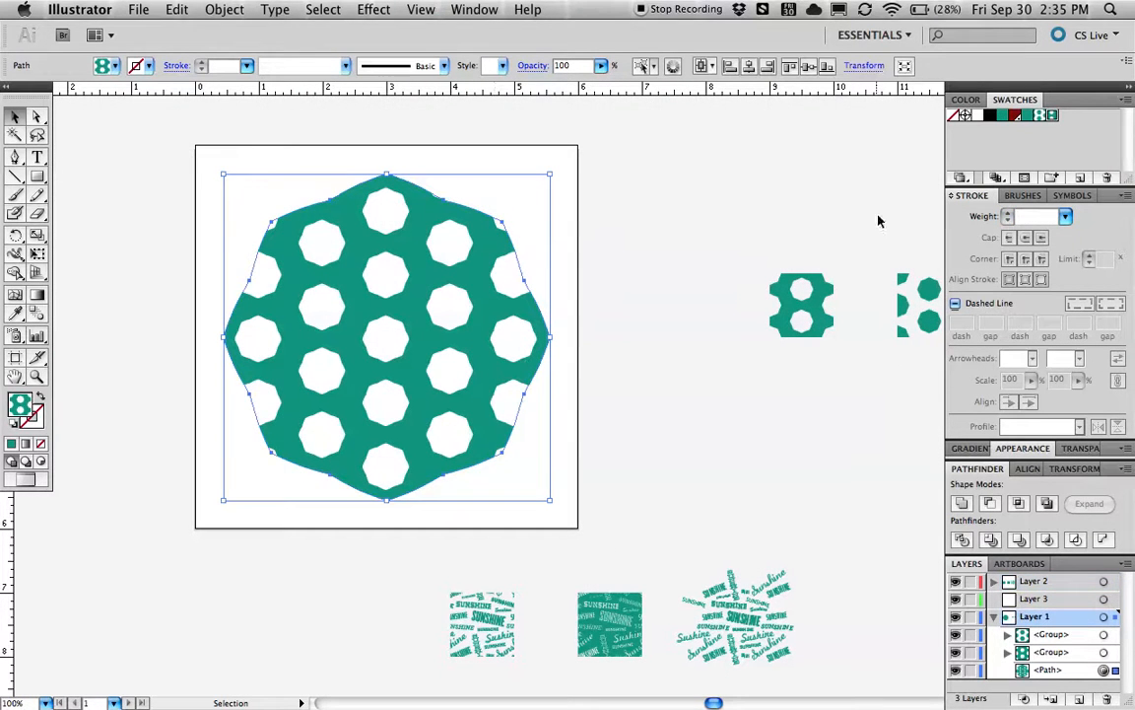
{"action": "left_click", "coordinate": [1026, 116]}
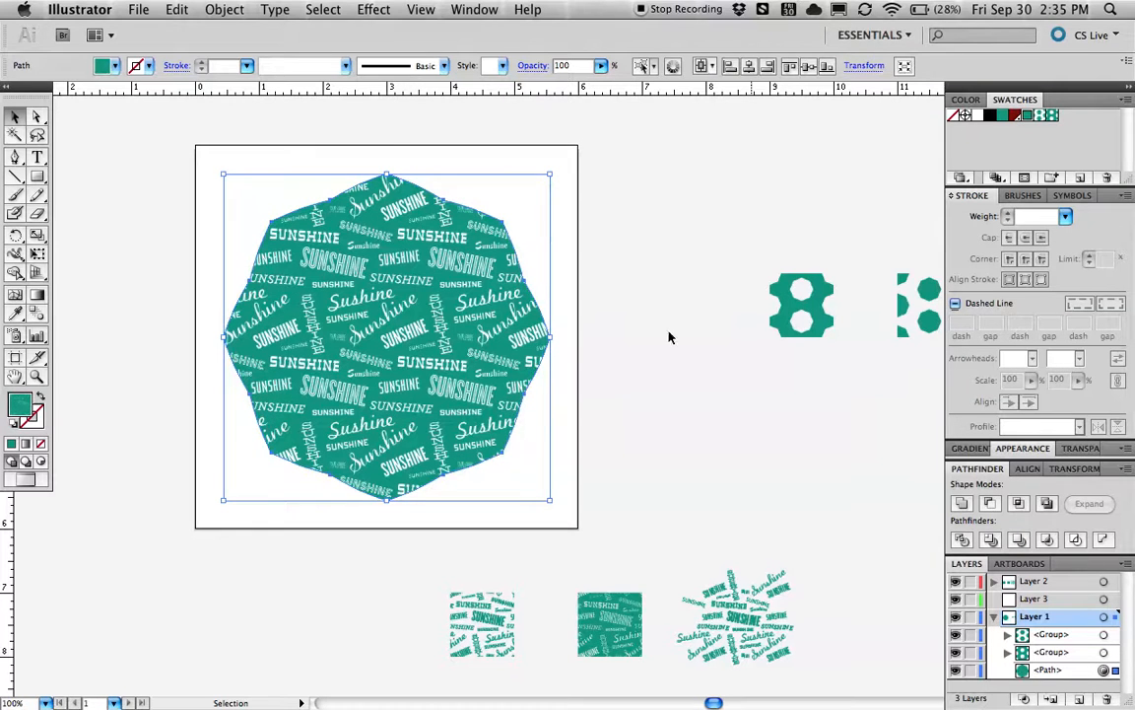
{"action": "left_click", "coordinate": [594, 427]}
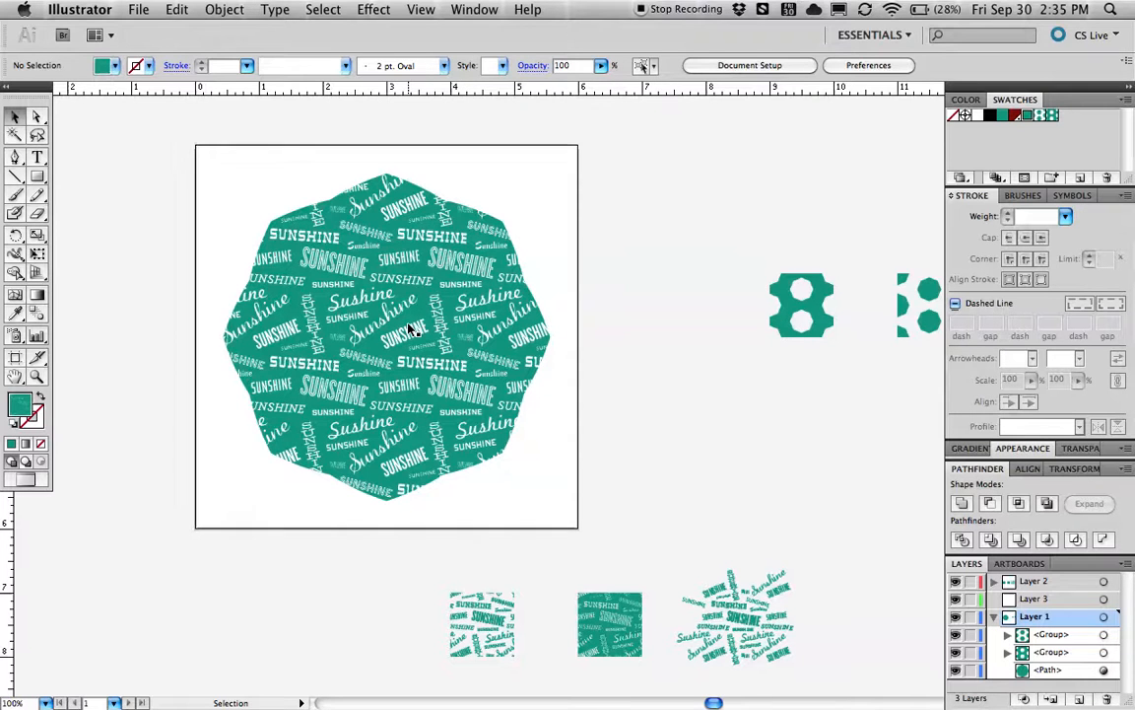
Draw a dark red rectangle about 3.25 by 4 in overlapping the large shape's right side, and place it behind the patterned shape.
{"action": "key", "text": "m"}
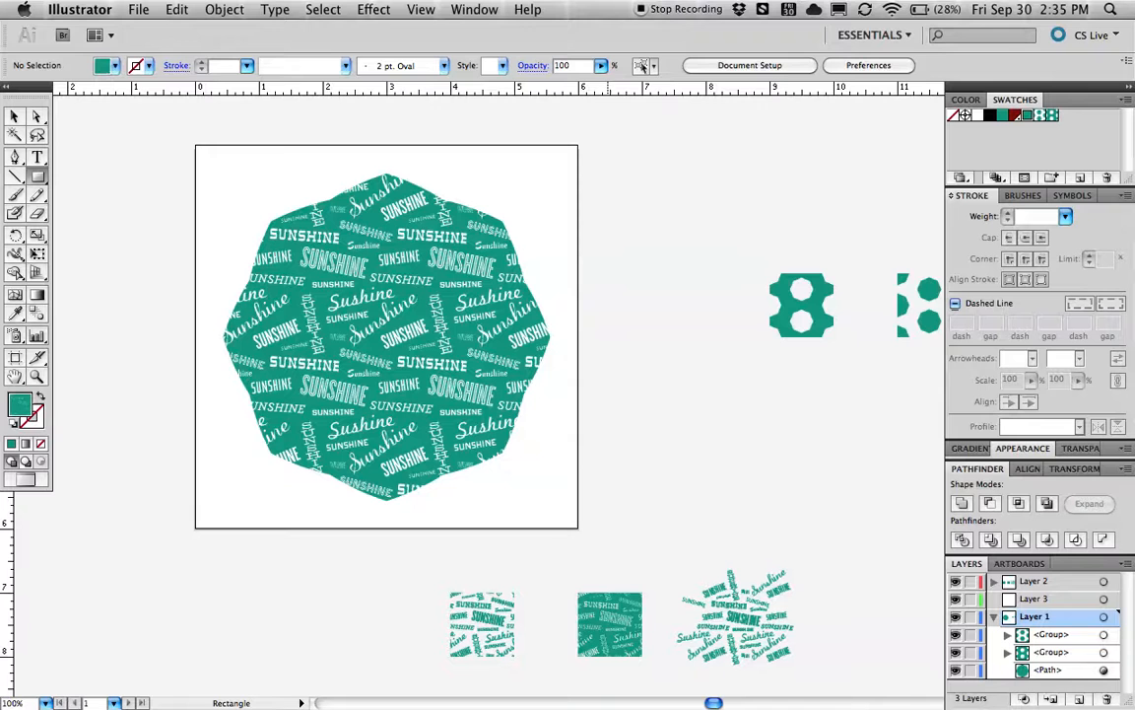
{"action": "left_click", "coordinate": [1016, 115]}
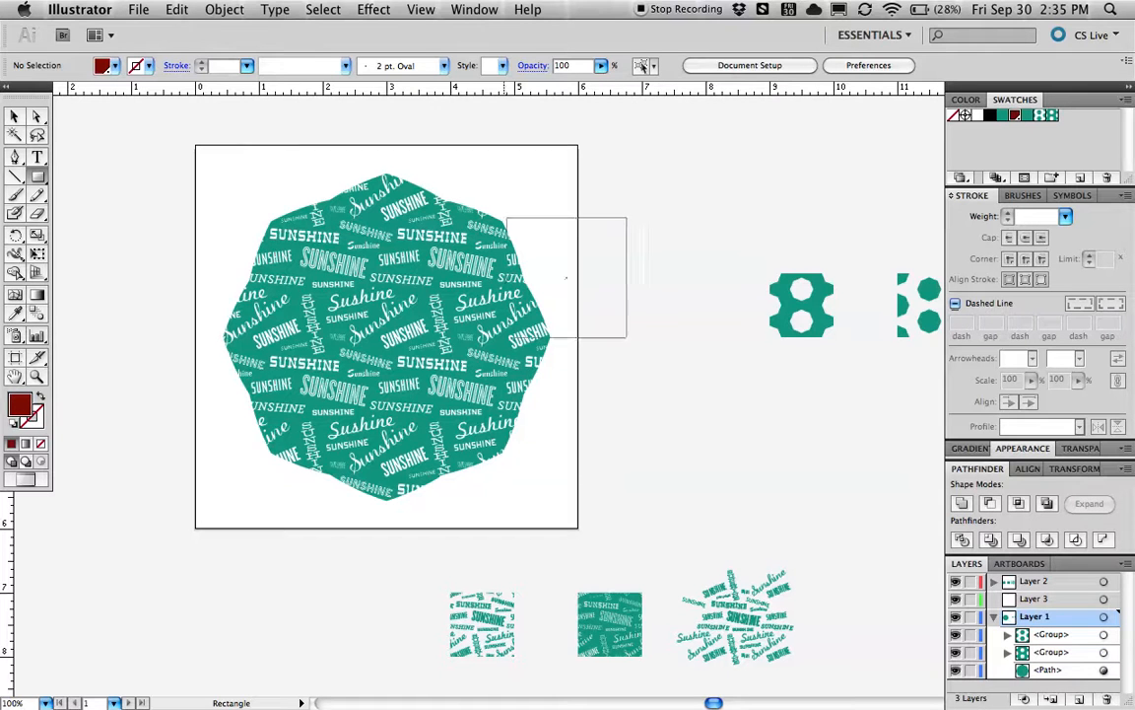
{"action": "left_click_drag", "start_coordinate": [626, 218], "coordinate": [420, 473]}
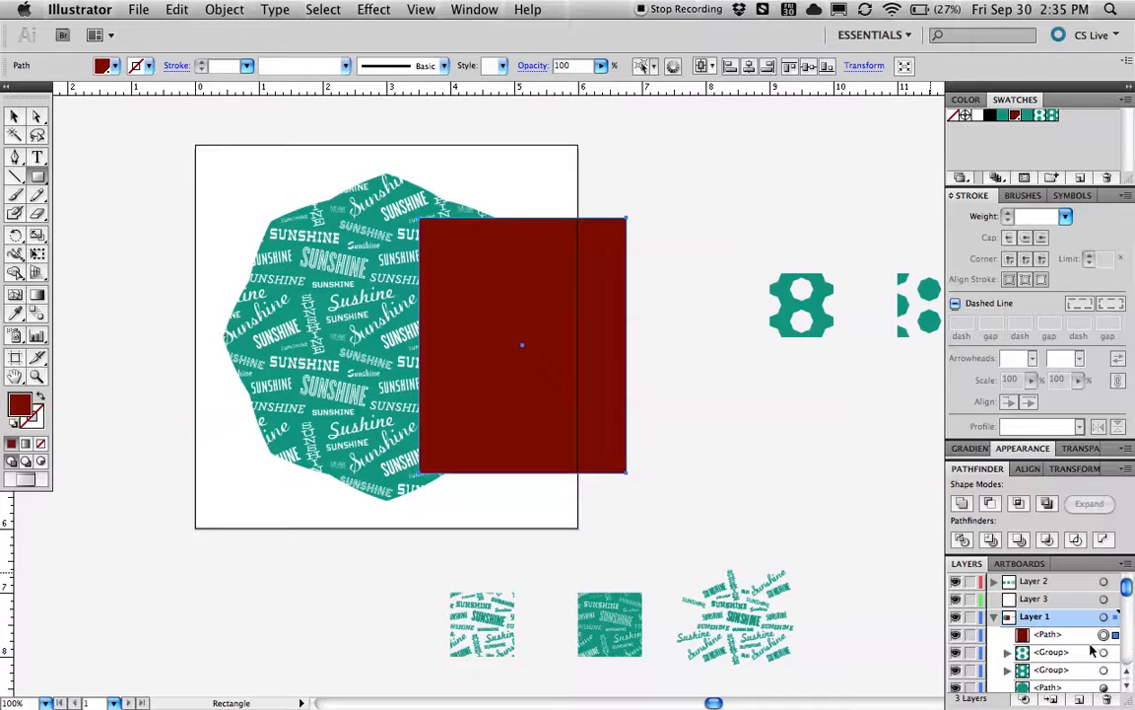
{"action": "left_click_drag", "start_coordinate": [1084, 636], "coordinate": [1078, 695]}
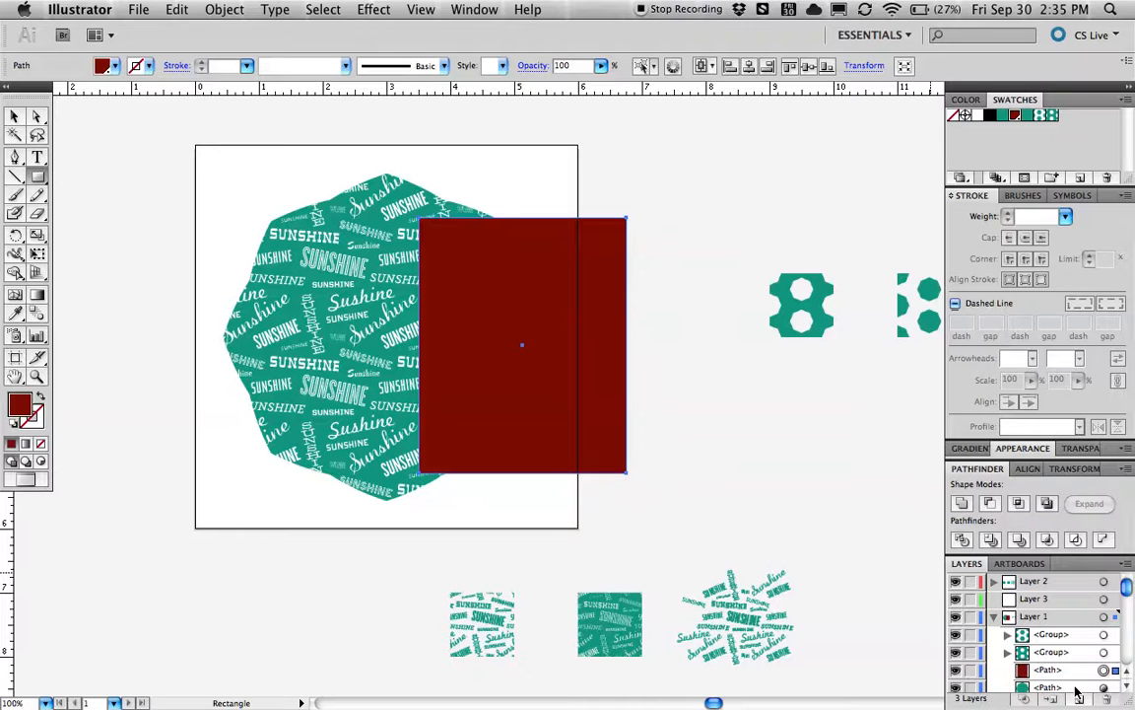
{"action": "key", "text": "v"}
{"action": "left_click", "coordinate": [758, 471]}
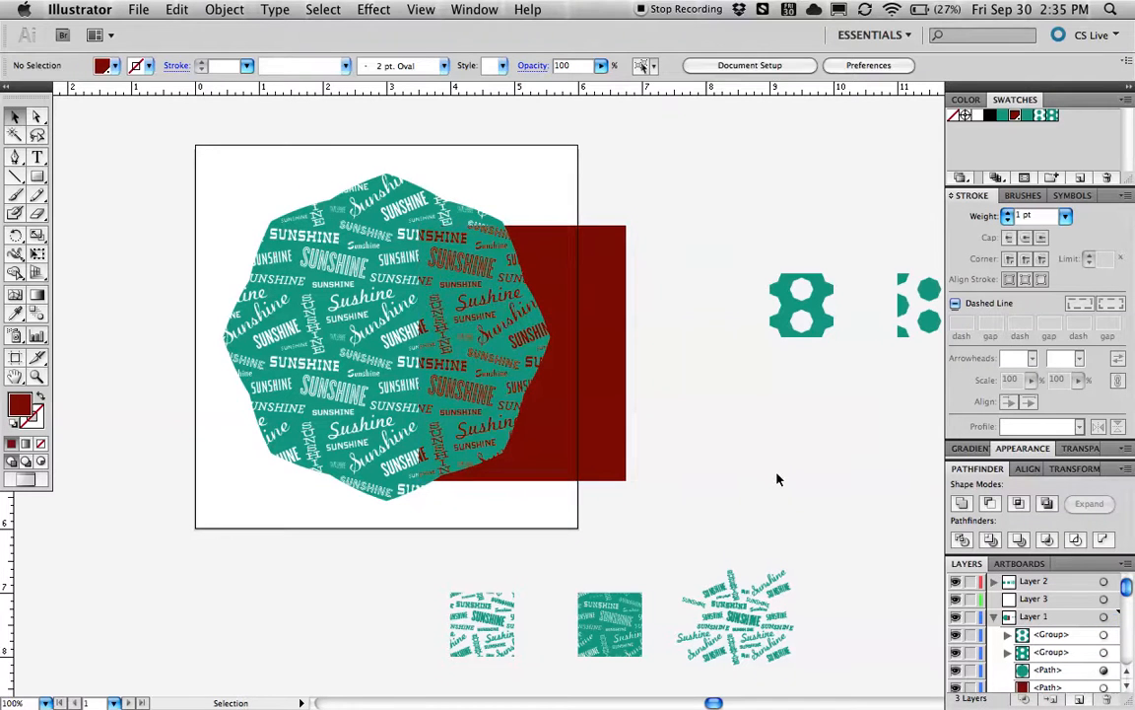
Slide the dark red rectangle farther beneath the patterned shape, and delete it.
{"action": "left_click_drag", "start_coordinate": [498, 425], "coordinate": [490, 416]}
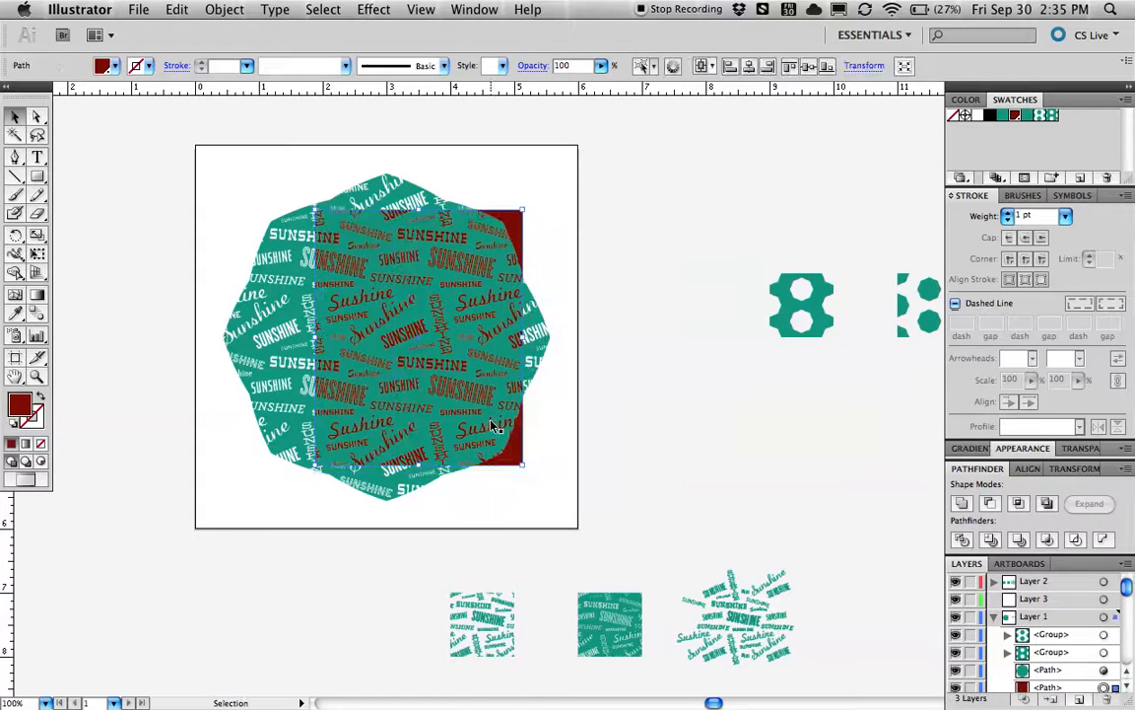
{"action": "key", "text": "Delete"}
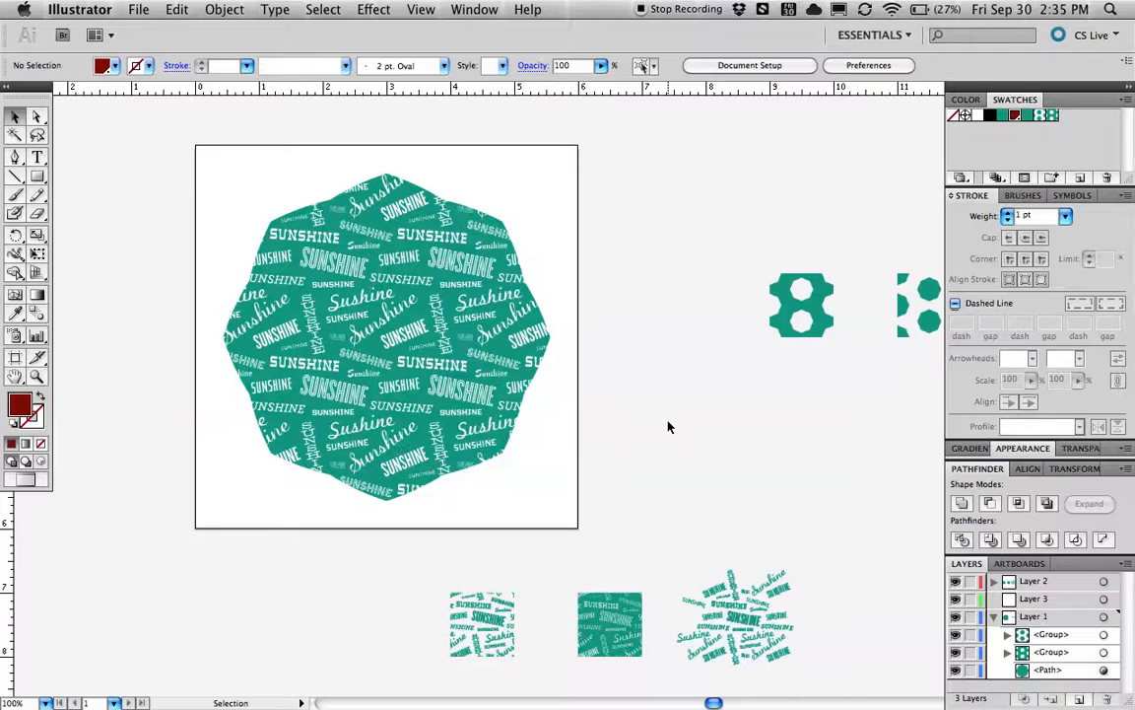
Scale only the Sunshine pattern inside the large shape to 150%, with object scaling excluded.
{"action": "left_click", "coordinate": [410, 341]}
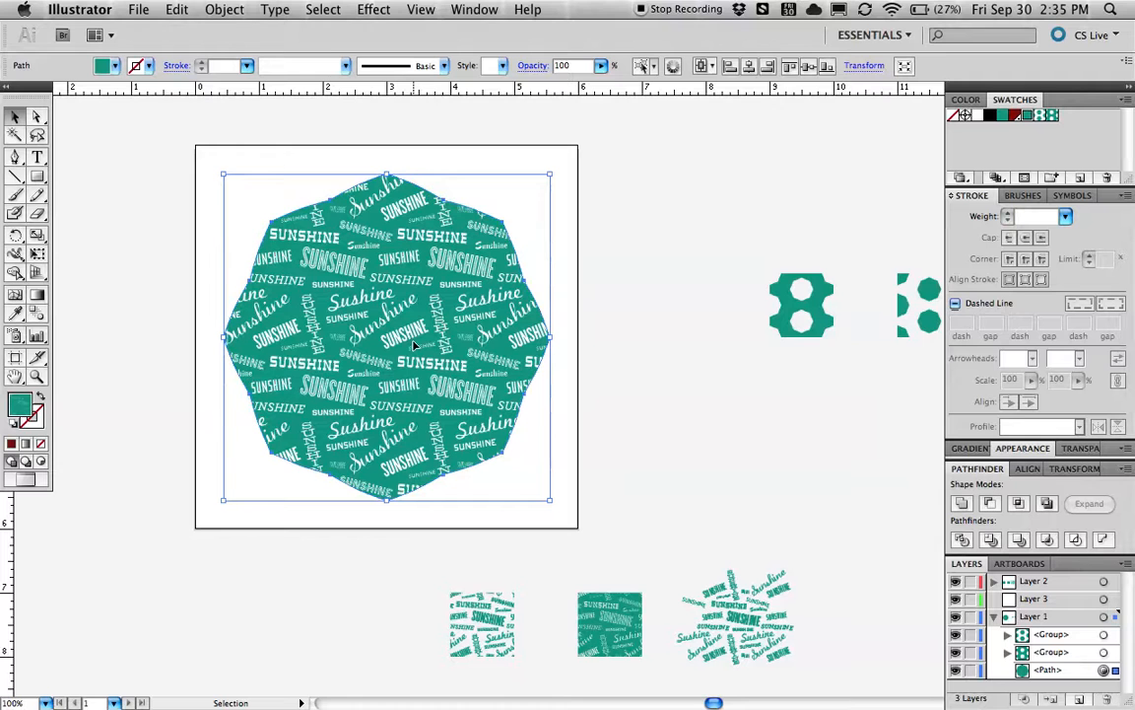
{"action": "right_click", "coordinate": [414, 345]}
{"action": "mouse_move", "coordinate": [522, 561]}
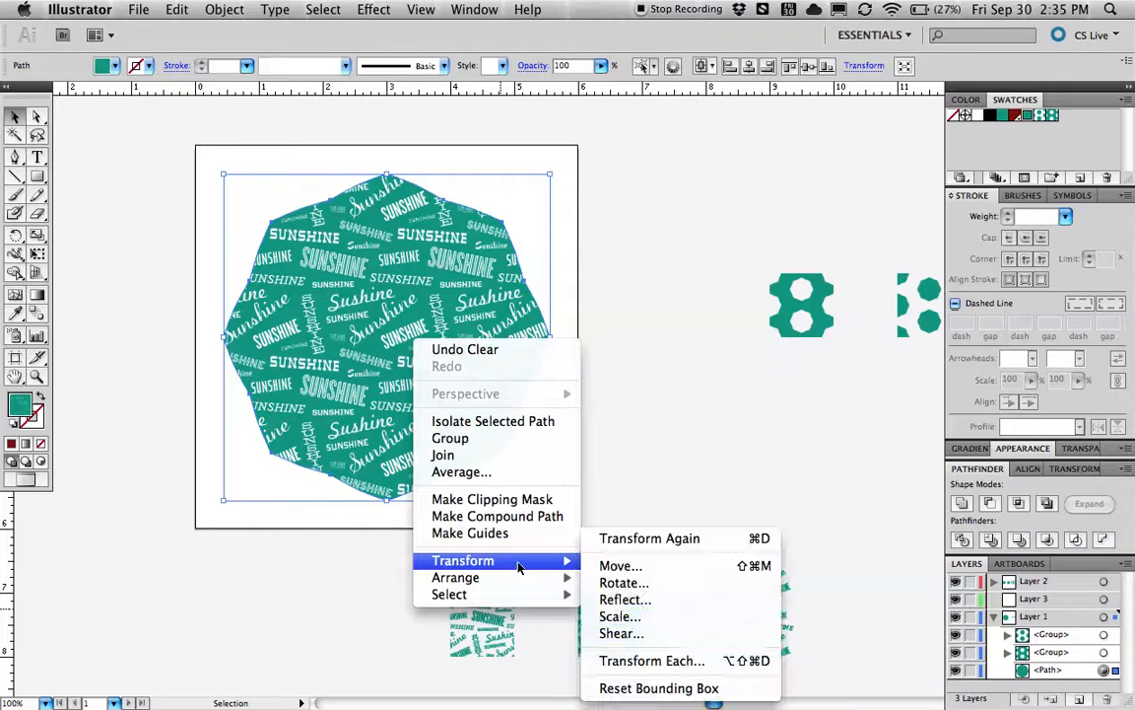
{"action": "left_click", "coordinate": [664, 618]}
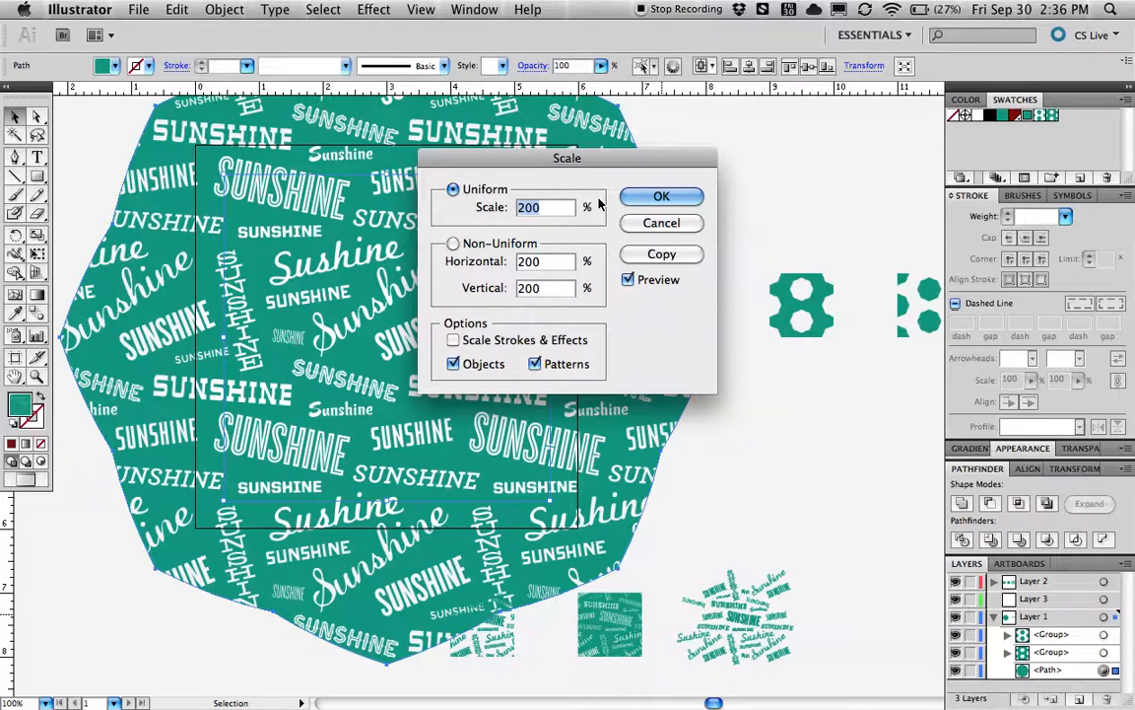
{"action": "left_click", "coordinate": [480, 365]}
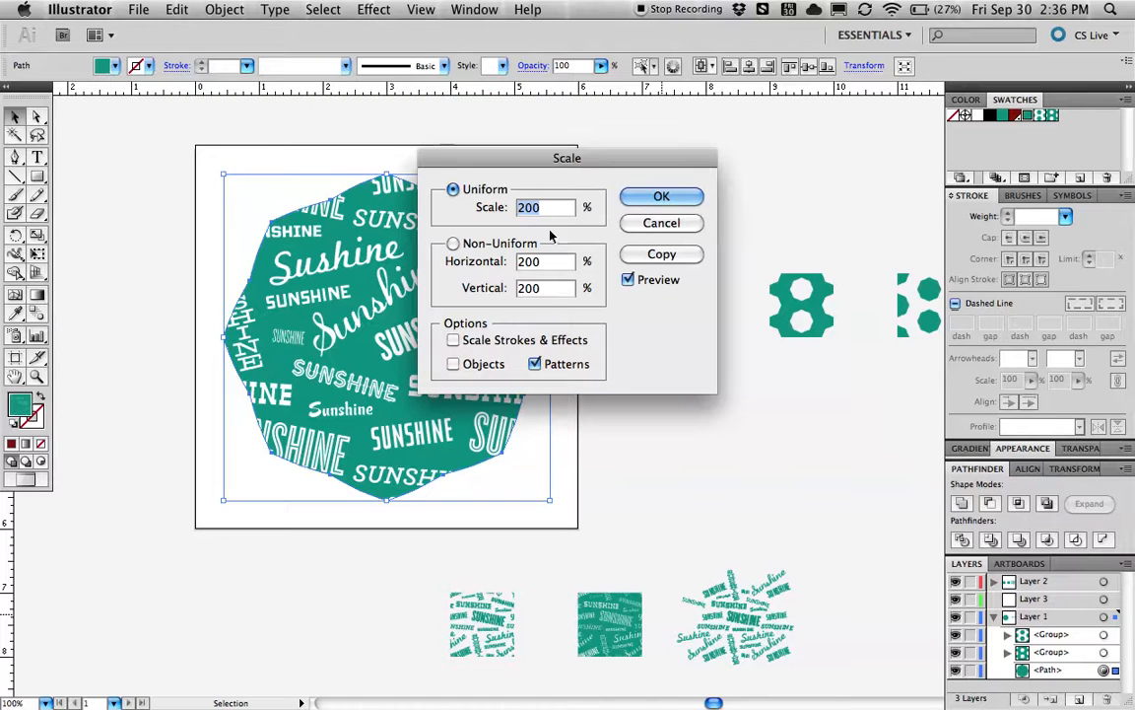
{"action": "type", "text": "150"}
{"action": "key", "text": "Tab"}
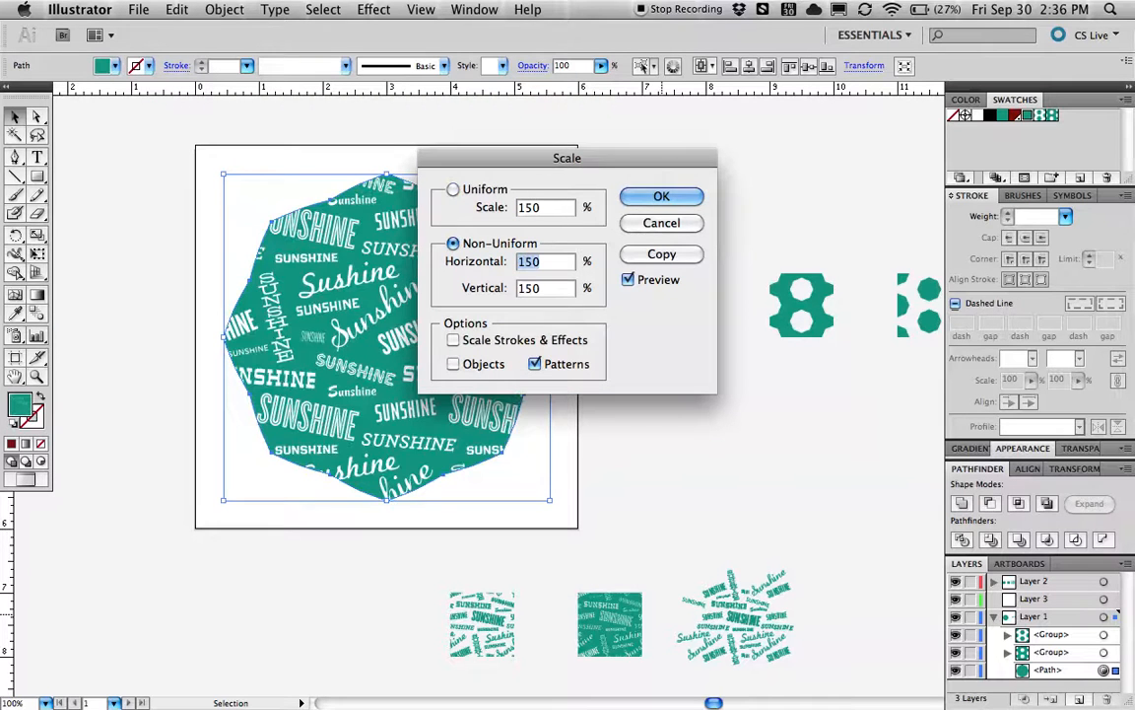
{"action": "left_click", "coordinate": [663, 199]}
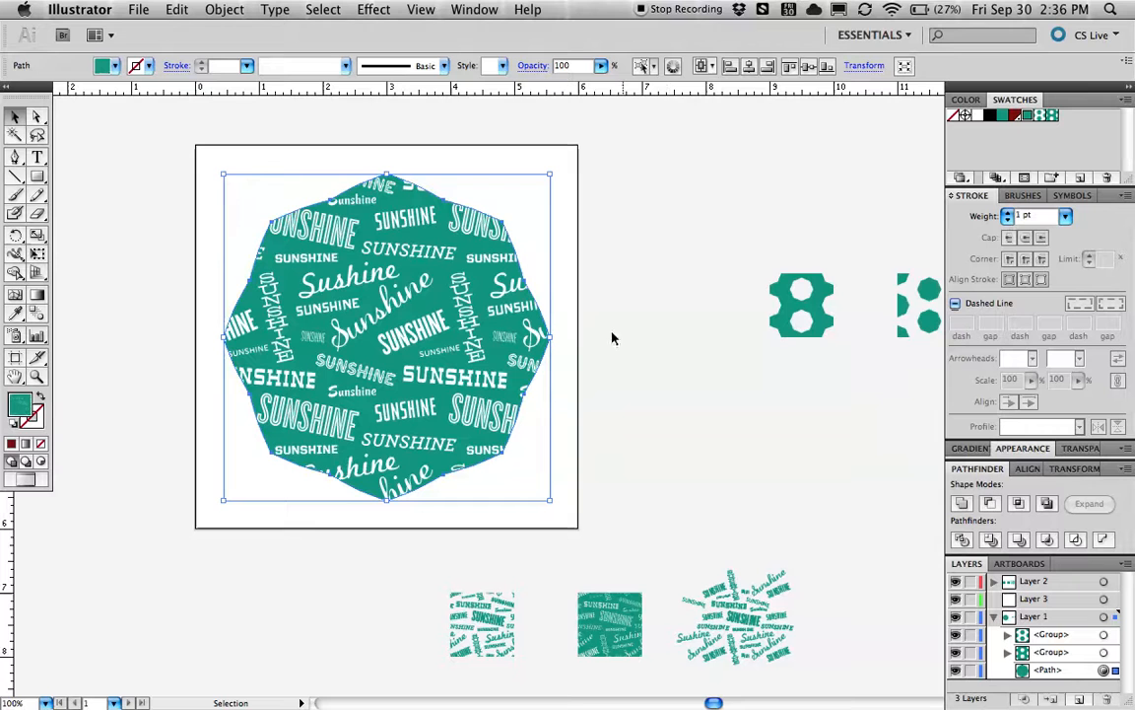
Rotate only the Sunshine pattern inside the large shape by 50°, leaving the object itself out of the rotation.
{"action": "right_click", "coordinate": [530, 310]}
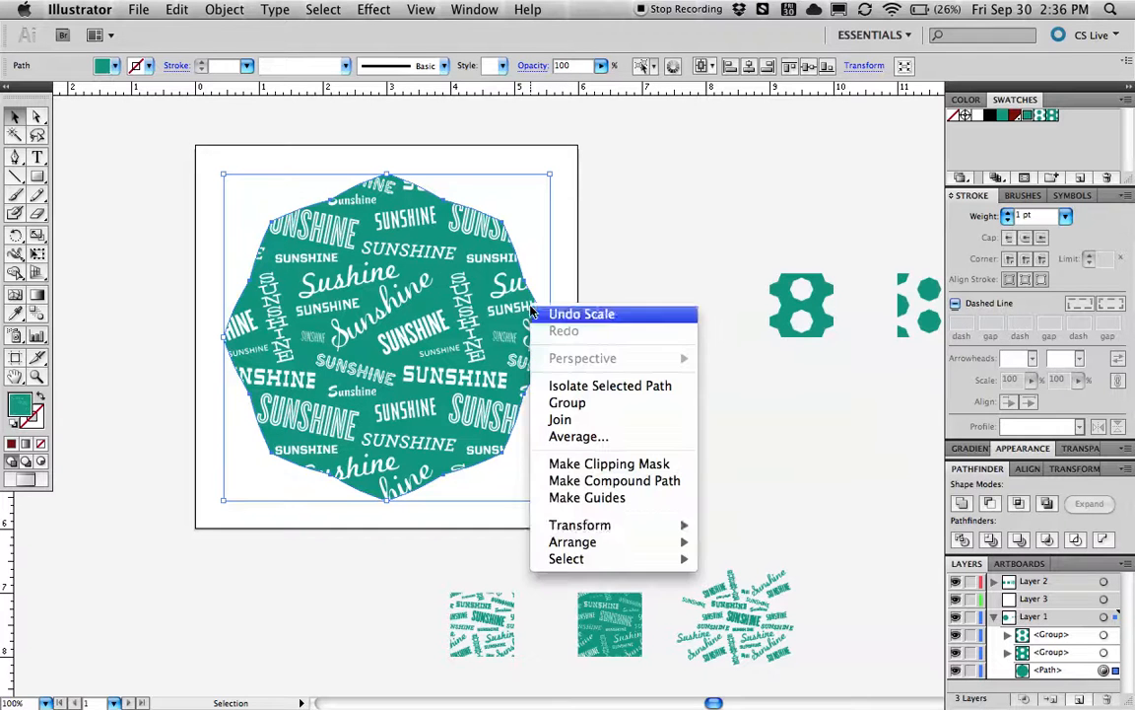
{"action": "mouse_move", "coordinate": [591, 525]}
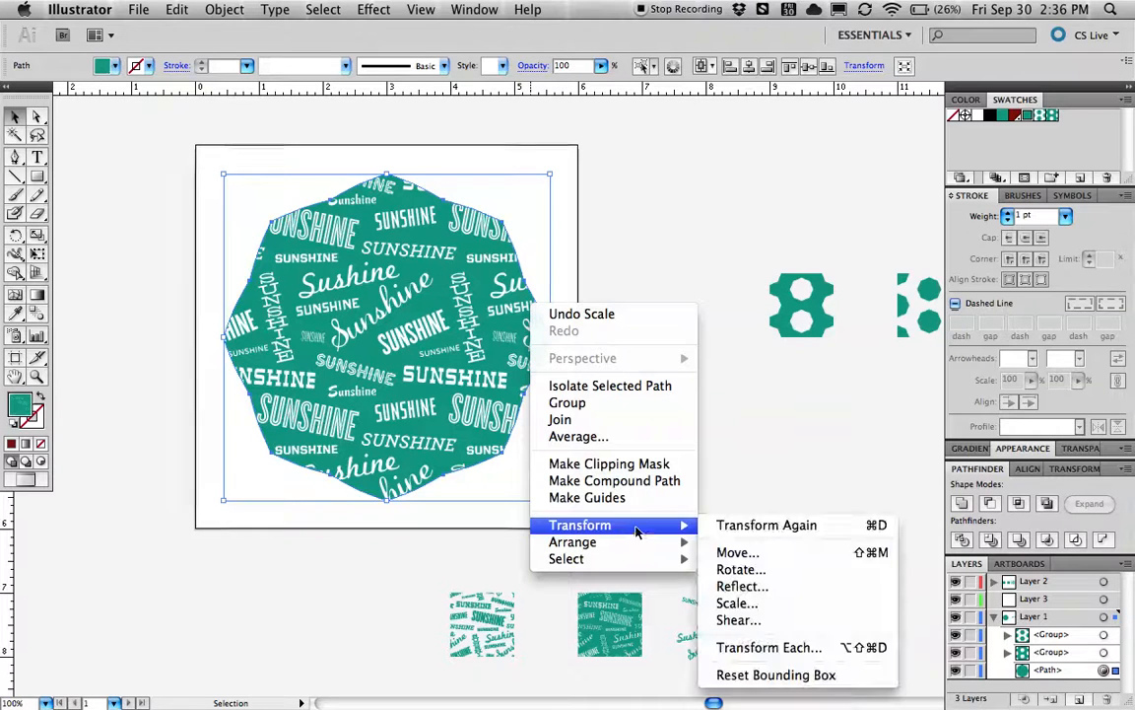
{"action": "left_click", "coordinate": [773, 570]}
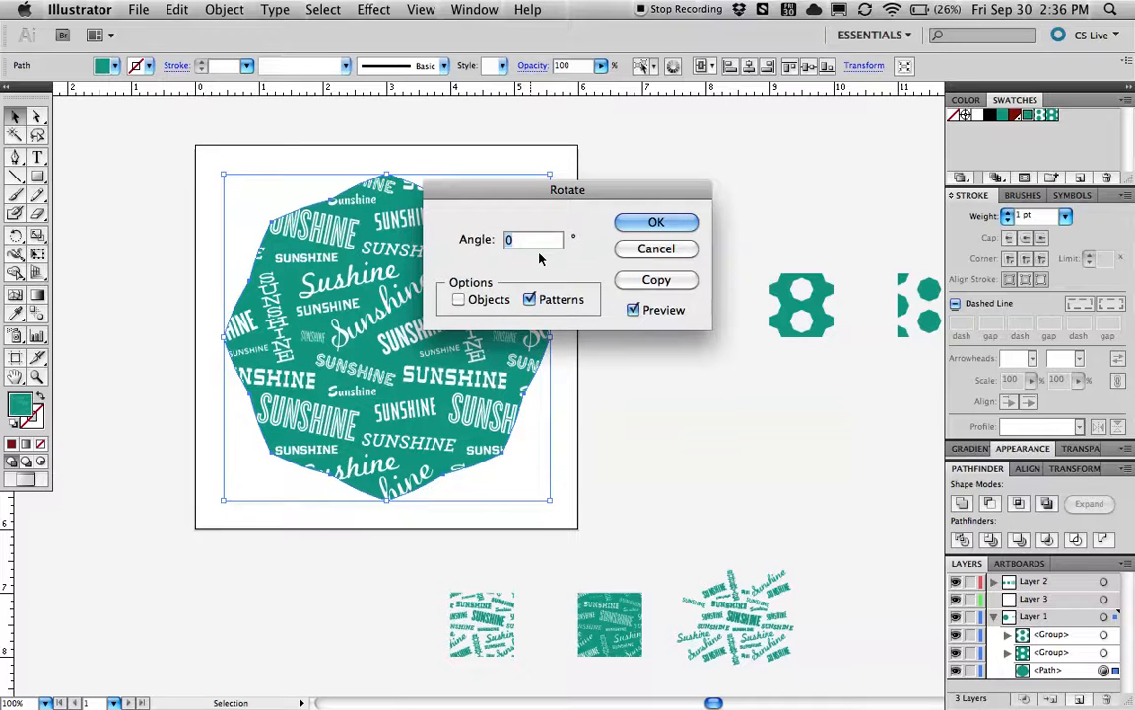
{"action": "type", "text": "50"}
{"action": "key", "text": "Tab"}
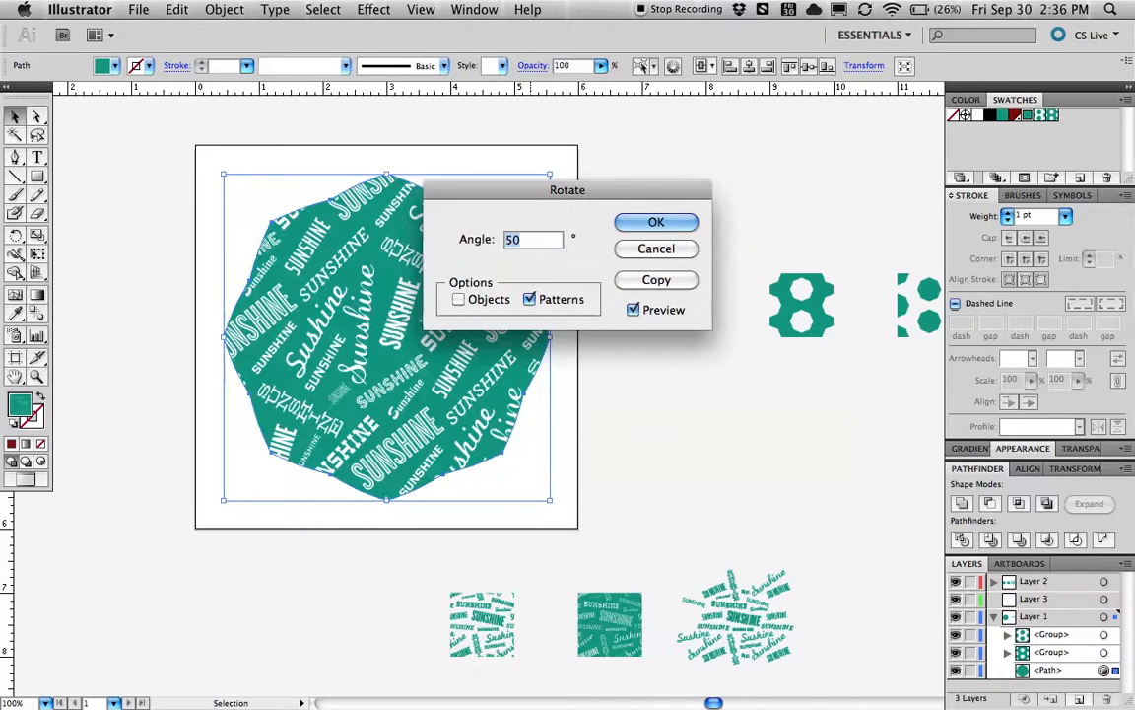
{"action": "left_click", "coordinate": [657, 223]}
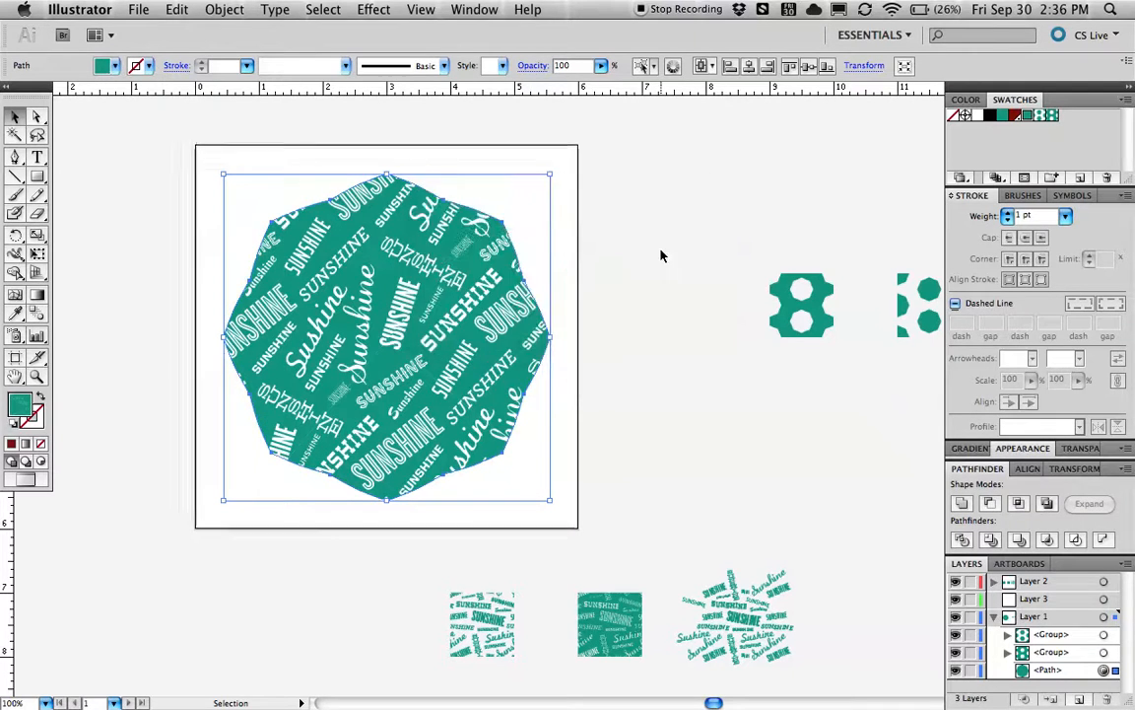
Shift the rotated Sunshine pattern within the large shape without moving the shape's outline, undoing the first attempt.
{"action": "left_click", "coordinate": [576, 321]}
{"action": "key", "text": "a"}
{"action": "left_click_drag", "start_coordinate": [352, 304], "coordinate": [388, 344]}
{"action": "key", "text": "super+z"}
{"action": "left_click_drag", "start_coordinate": [463, 286], "coordinate": [405, 328]}
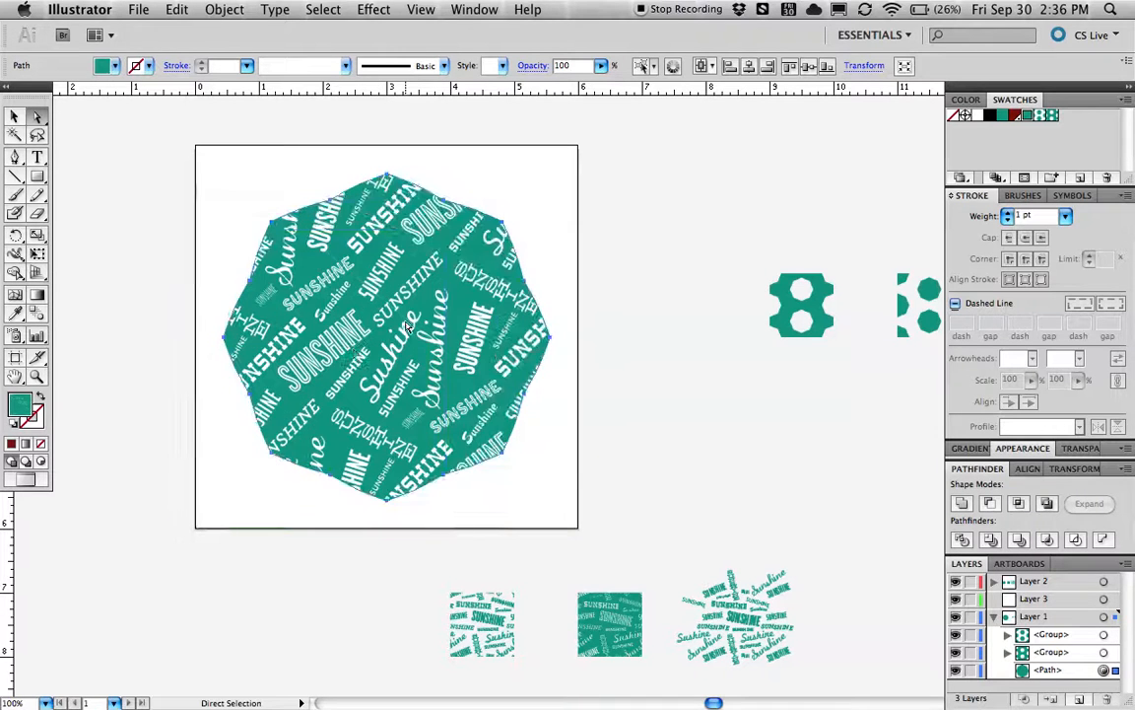
Examine the rotated Sunshine pattern in the large shape up close and from afar for seamless repeats.
{"action": "key", "text": "super+space"}
{"action": "left_click_drag", "start_coordinate": [258, 199], "coordinate": [446, 352]}
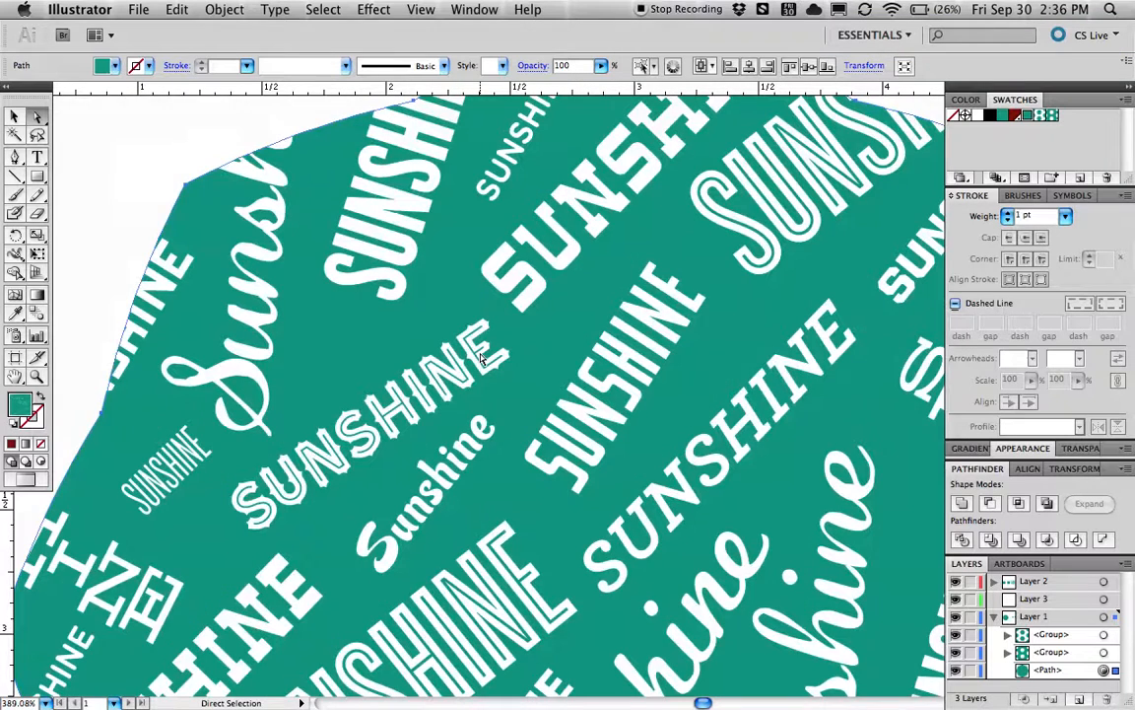
{"action": "key", "text": "super+minus"}
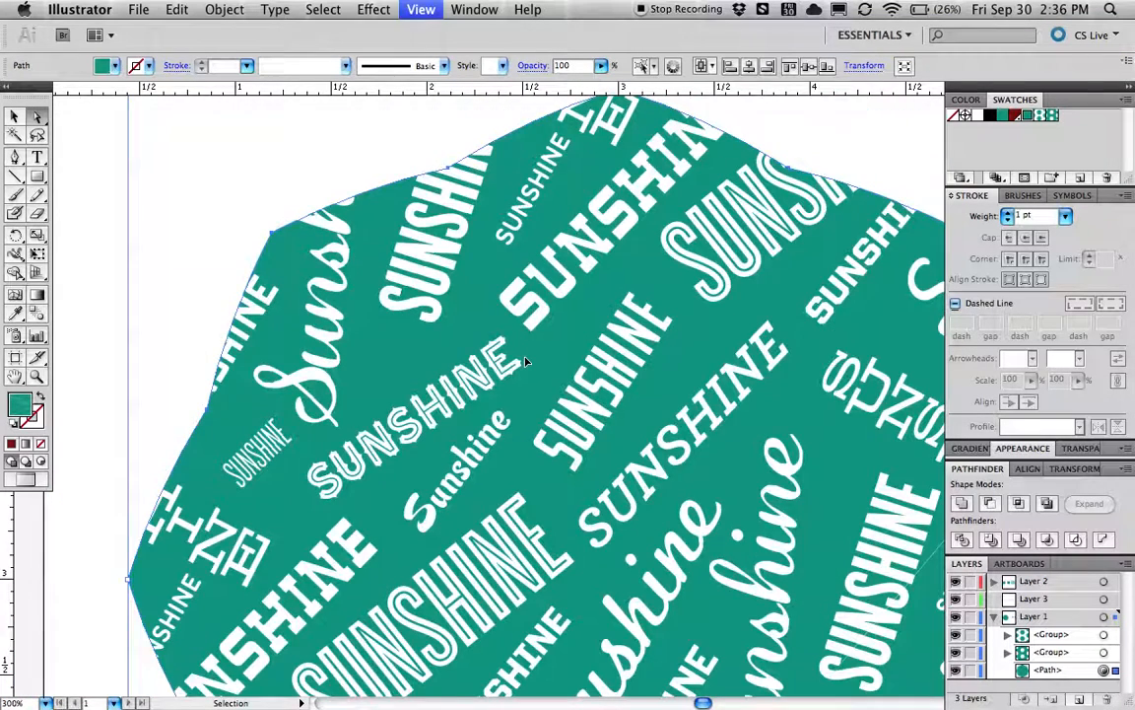
{"action": "key", "text": "super+1"}
{"action": "key", "text": "super+minus"}
{"action": "key", "text": "super+minus"}
{"action": "key", "text": "super+minus"}
{"action": "key", "text": "super+minus"}
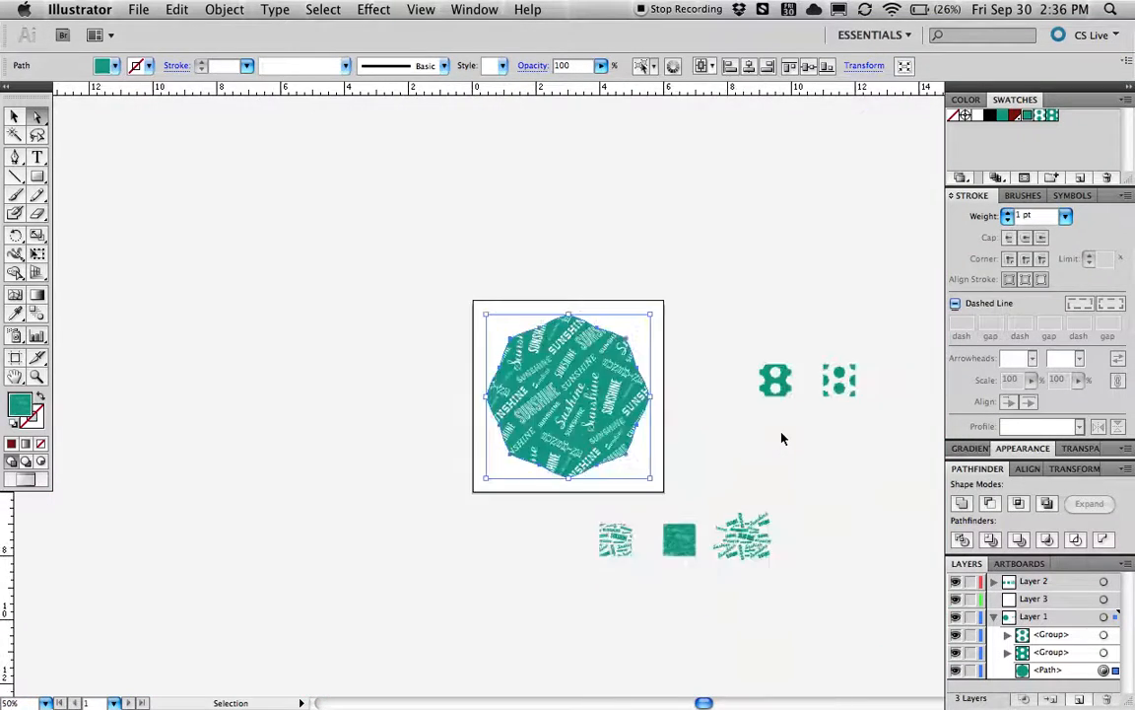
{"action": "key", "text": "super+plus"}
{"action": "key", "text": "super+plus"}
{"action": "key", "text": "super+plus"}
{"action": "key", "text": "super+plus"}
{"action": "key", "text": "super+plus"}
{"action": "key", "text": "super+plus"}
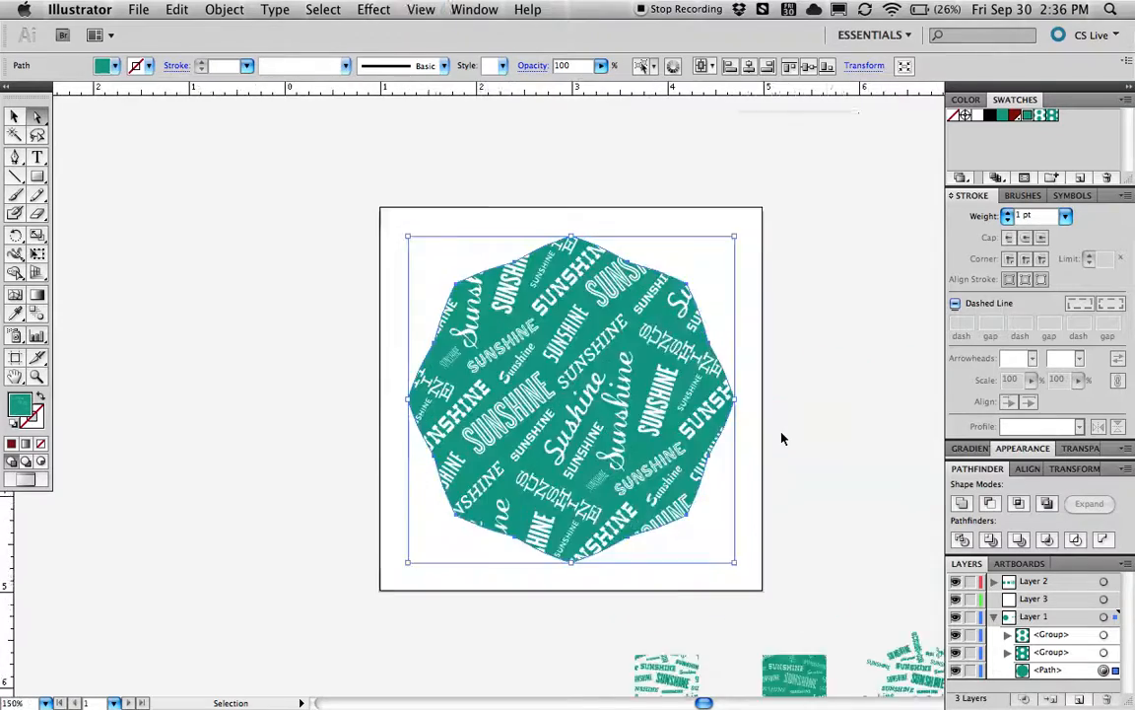
{"action": "key", "text": "super+plus"}
{"action": "key", "text": "super+plus"}
{"action": "key", "text": "super+plus"}
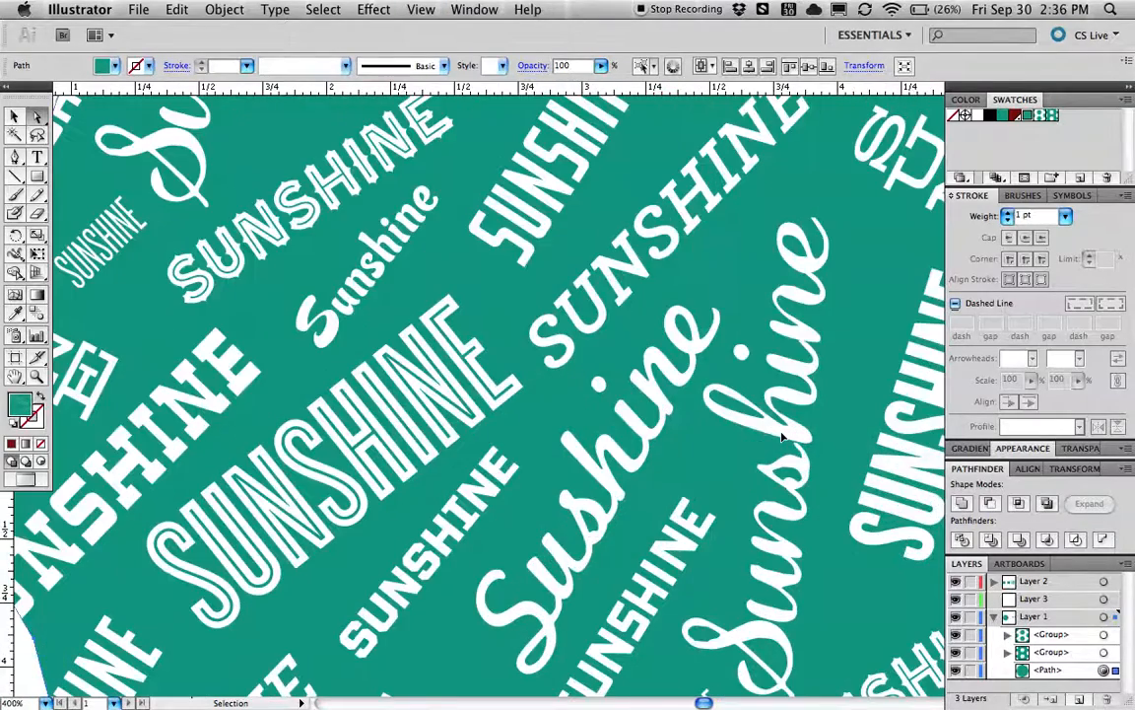
{"action": "key", "text": "super+minus"}
{"action": "key", "text": "super+minus"}
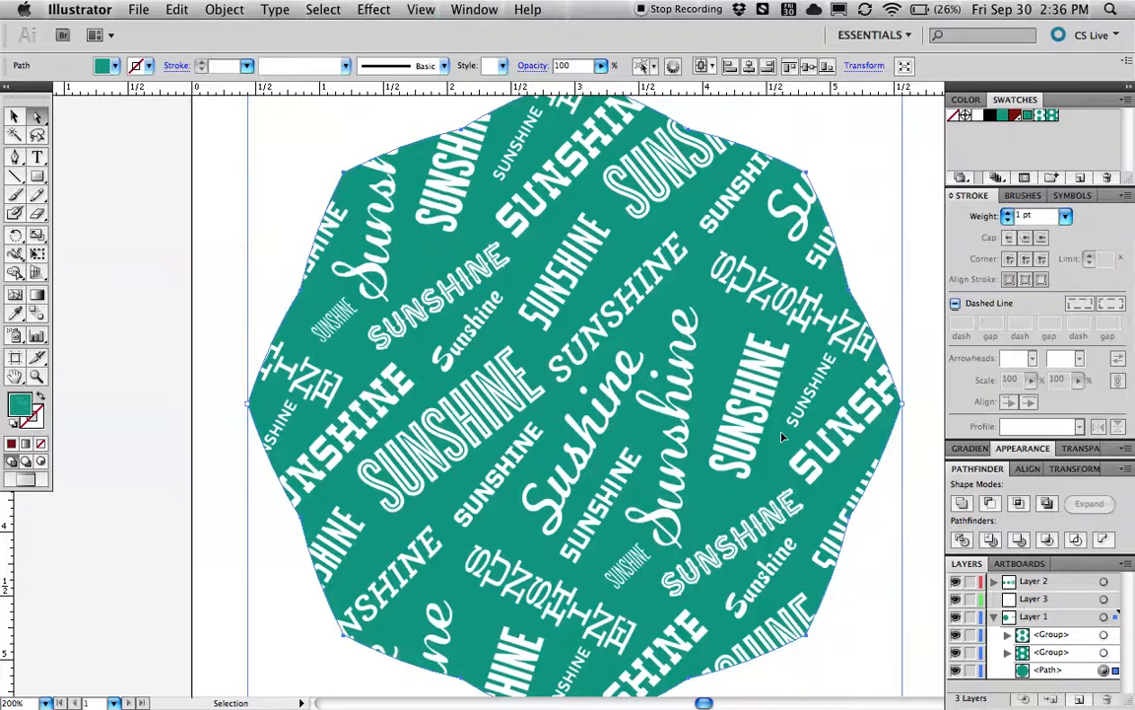
Review the patterned shape together with the Sunshine text tiles and the two geometric tiles beside the artboard.
{"action": "key", "text": "super+minus"}
{"action": "key", "text": "space"}
{"action": "left_click_drag", "start_coordinate": [844, 489], "coordinate": [596, 351]}
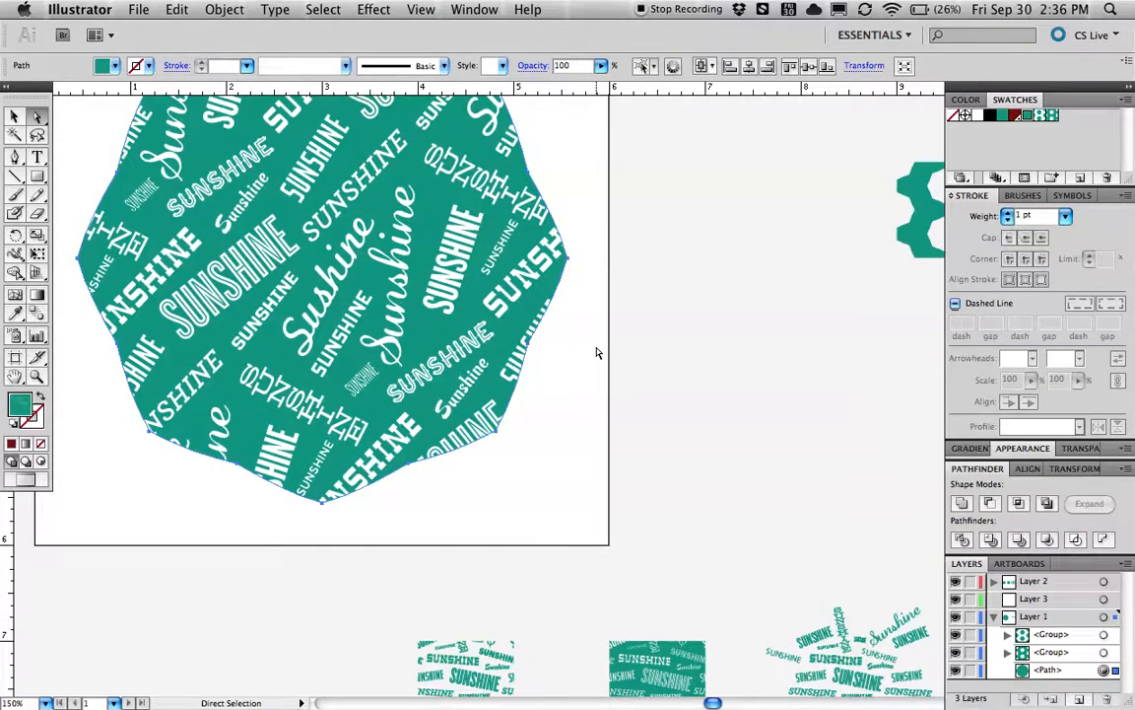
{"action": "key", "text": "space"}
{"action": "left_click_drag", "start_coordinate": [595, 347], "coordinate": [582, 245]}
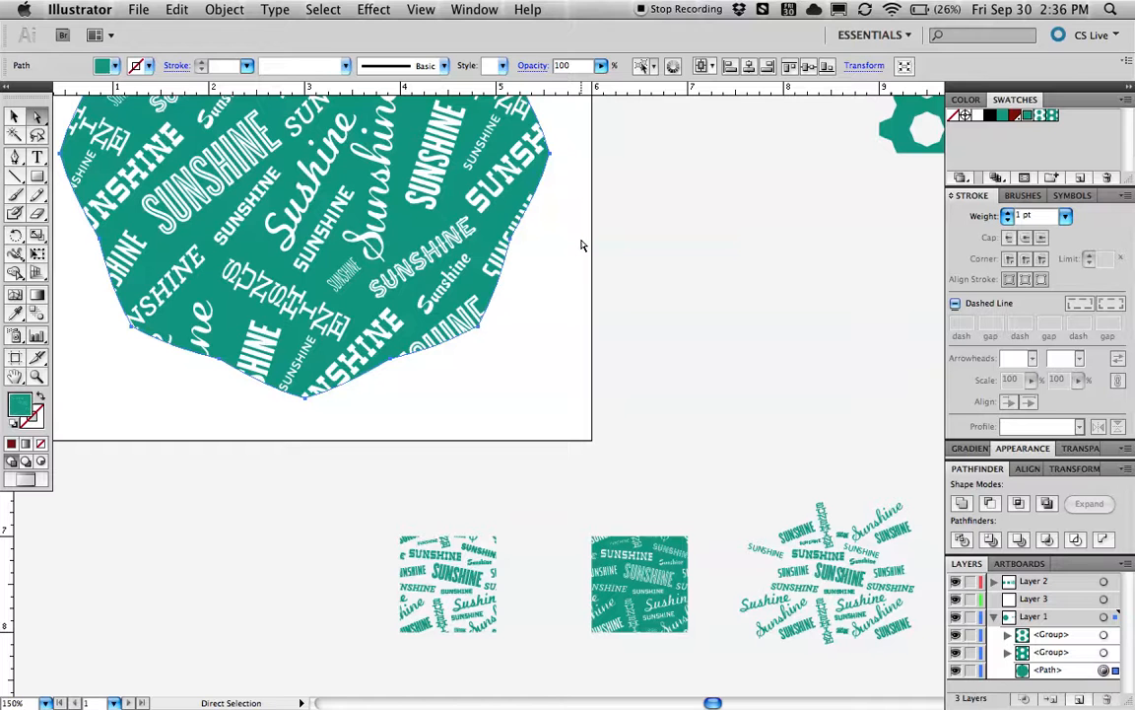
{"action": "key", "text": "super+minus"}
{"action": "key", "text": "space"}
{"action": "left_click_drag", "start_coordinate": [658, 261], "coordinate": [580, 334]}
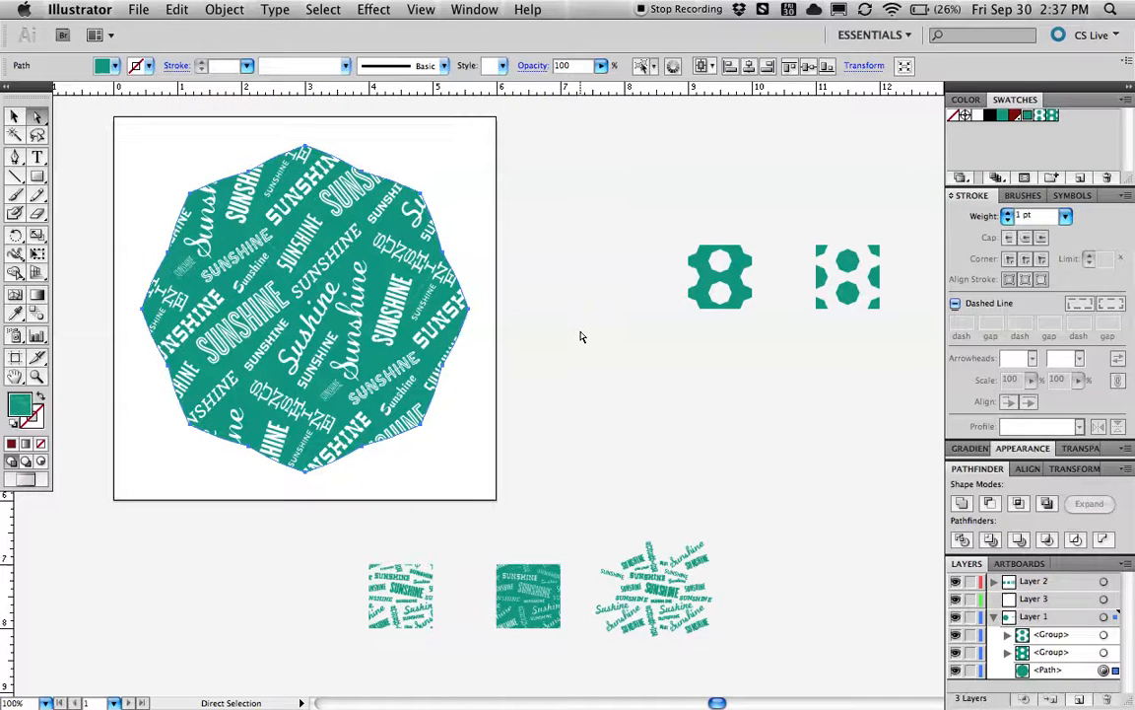